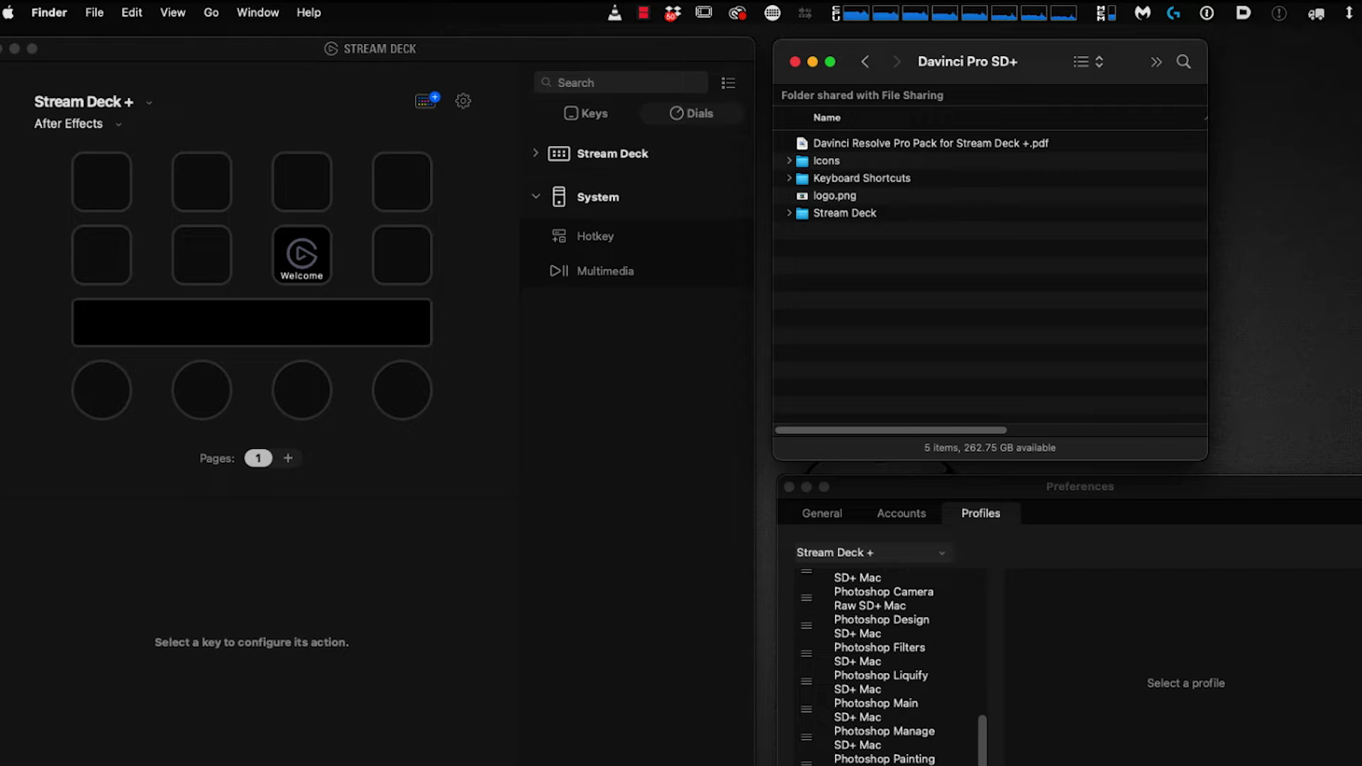
Switch from Elgato Stream Deck to DaVinci Resolve with Cmd+Tab.
key("super+Tab")
Import the SideshowFX Pro 5 keyboard preset from Davinci Pro SD+ > Keyboard Shortcuts > Mac.
left_click(697, 540)
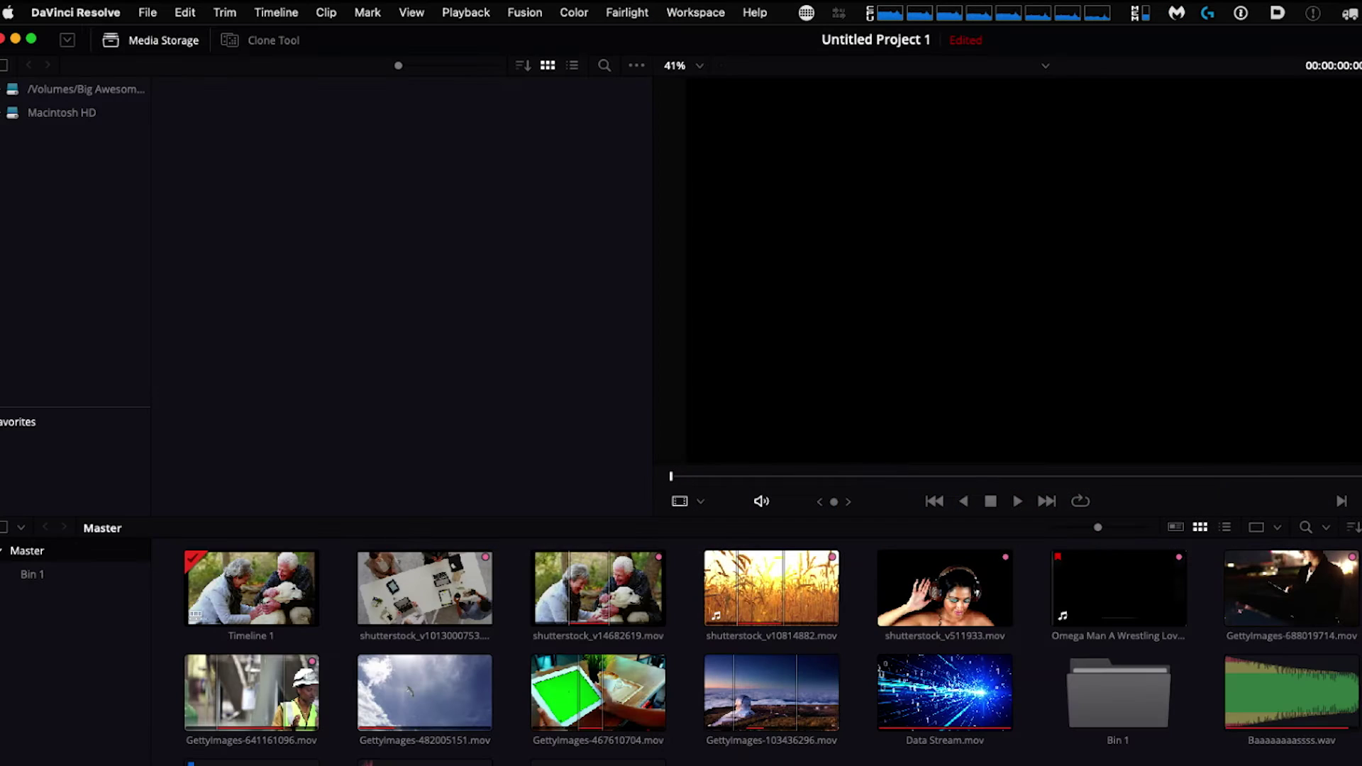
left_click(82, 13)
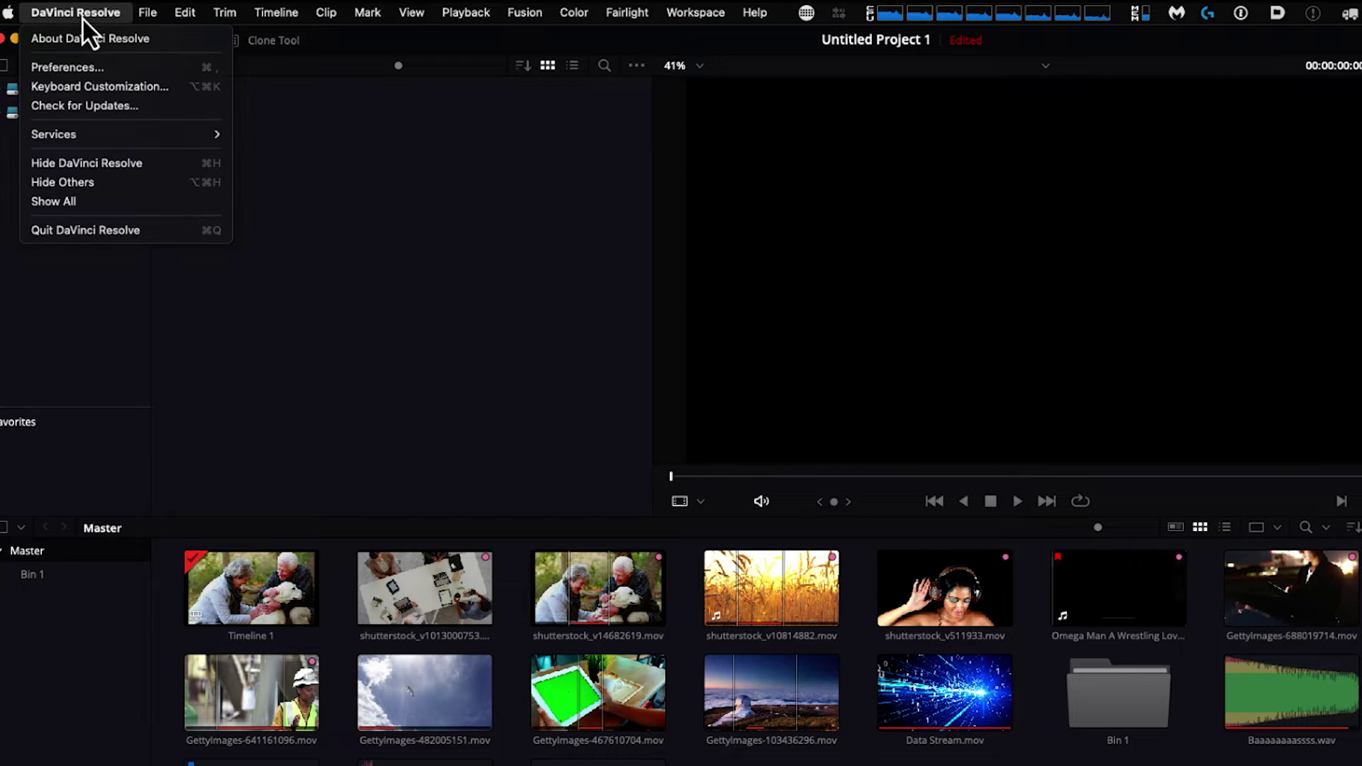
left_click(97, 88)
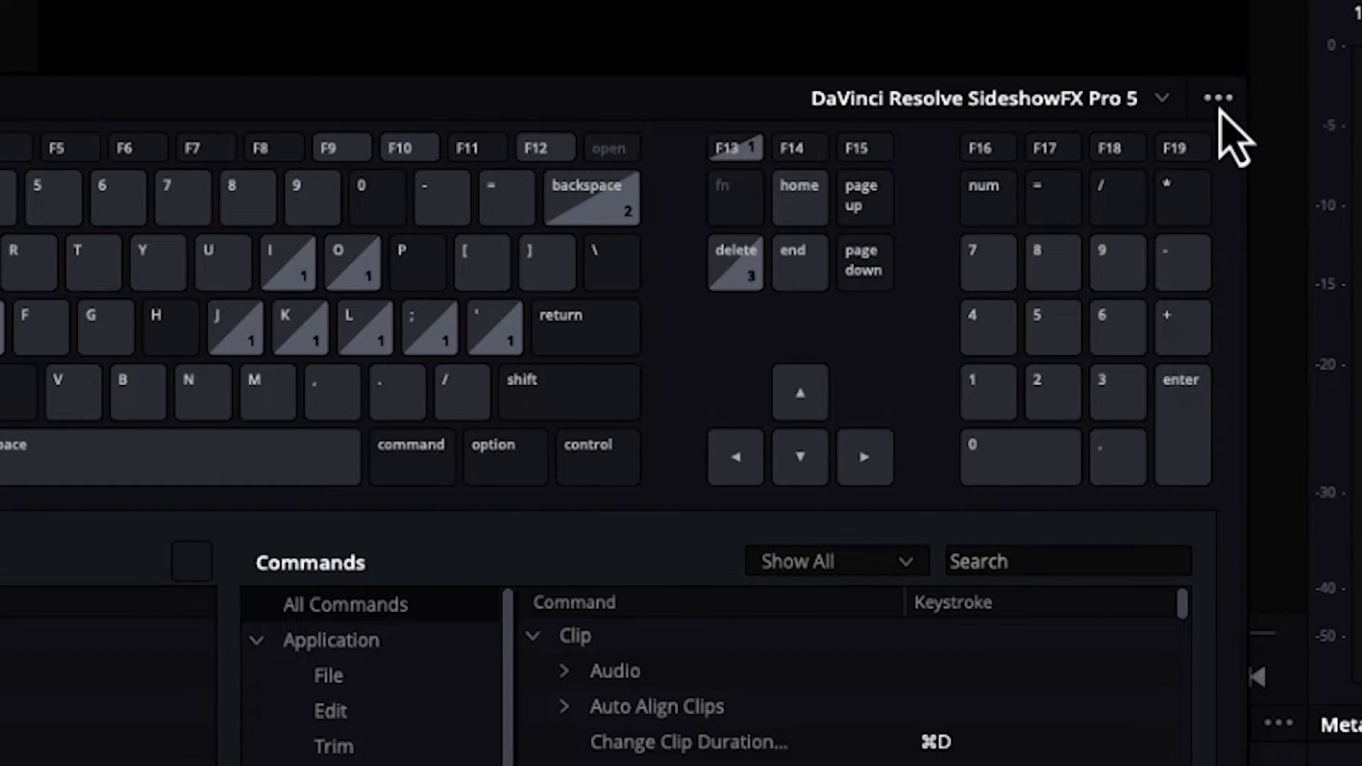
left_click(1219, 102)
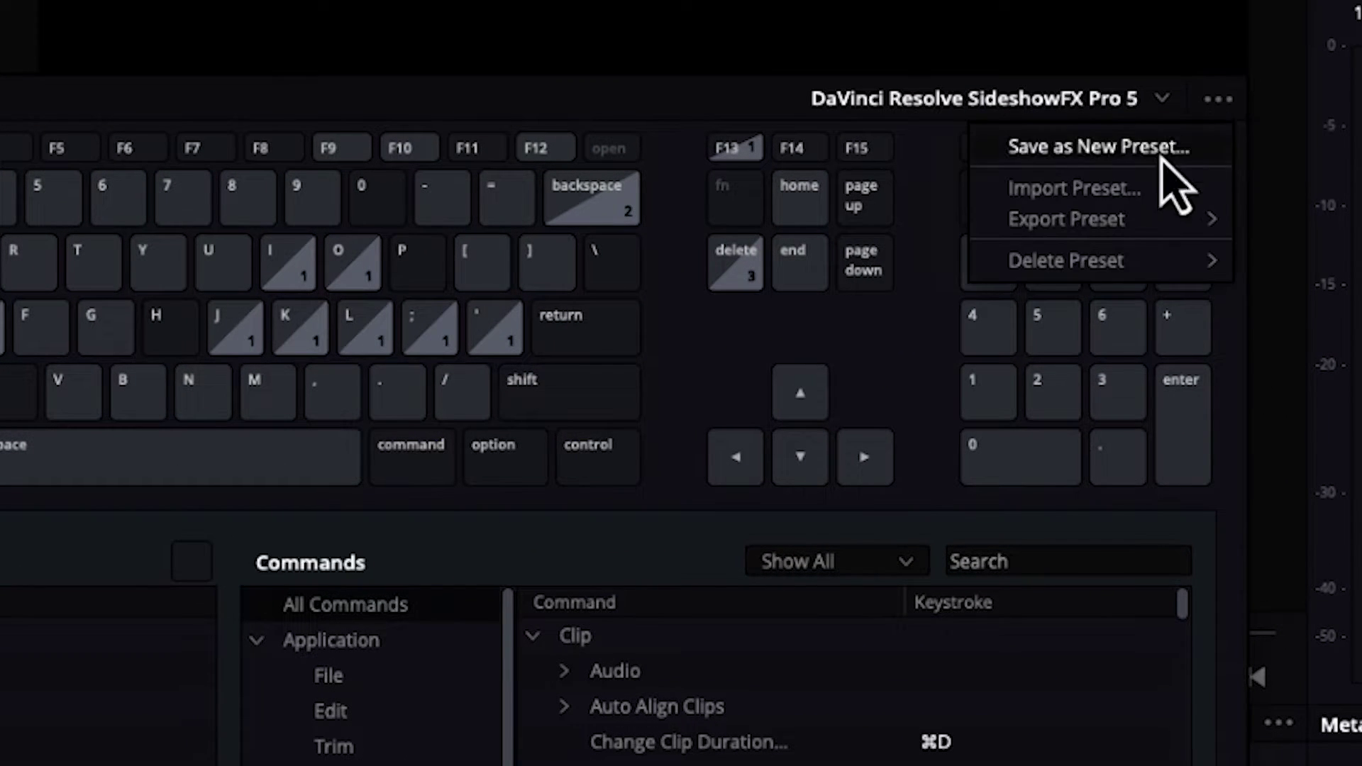
left_click(1136, 189)
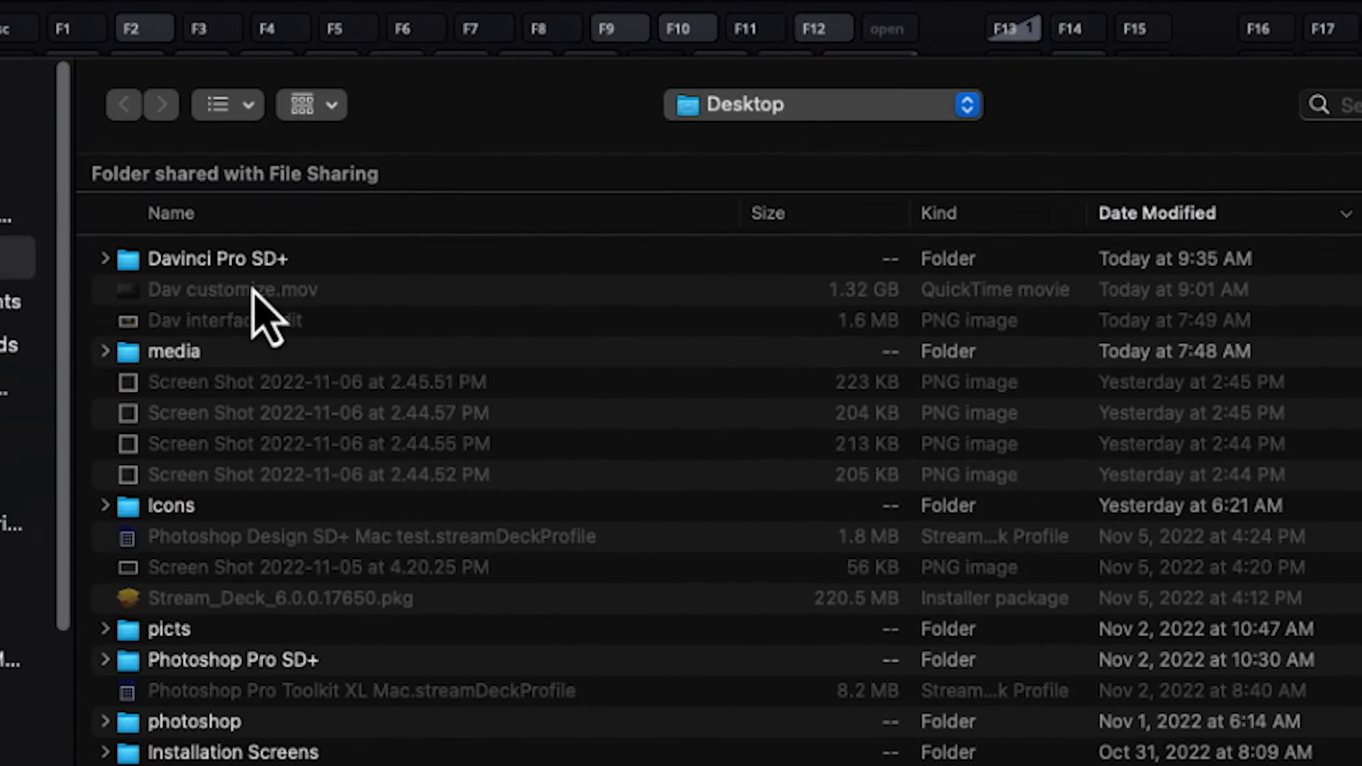
double_click(245, 261)
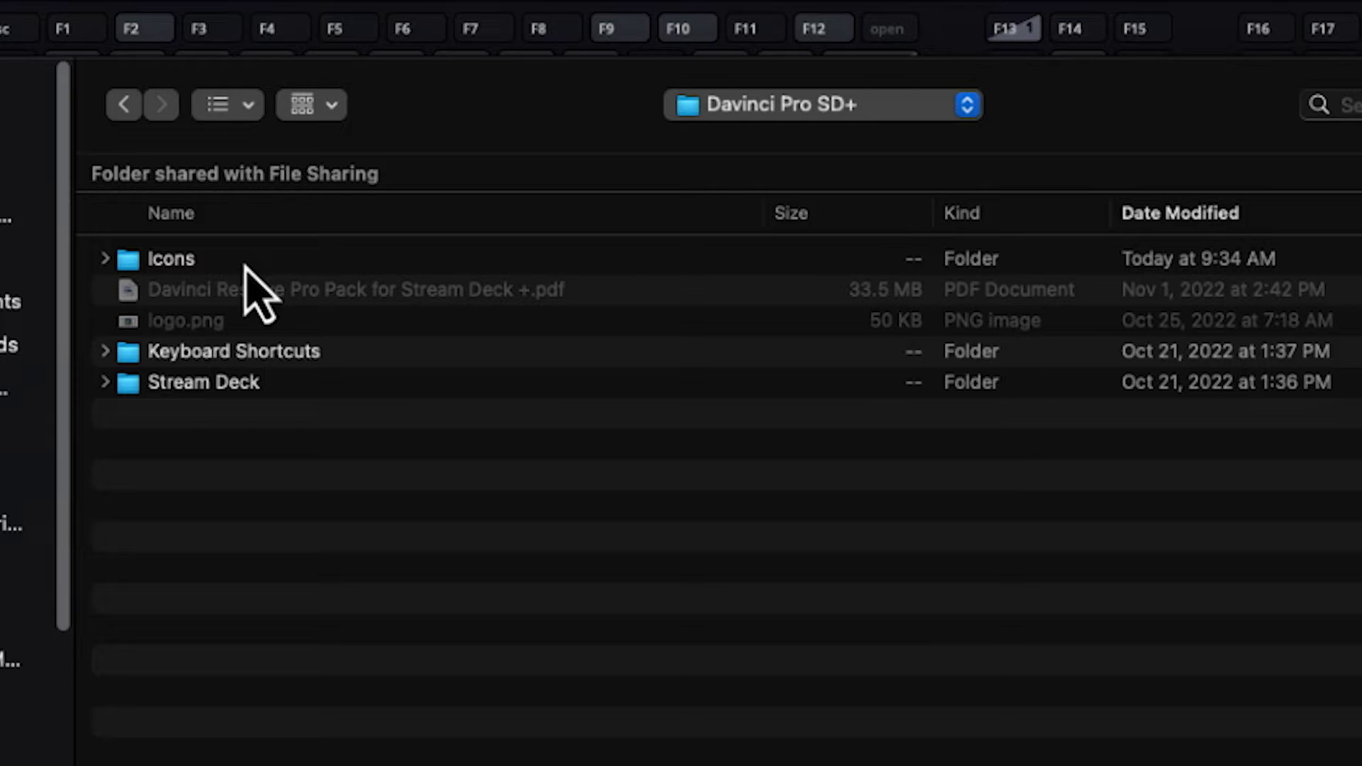
double_click(283, 357)
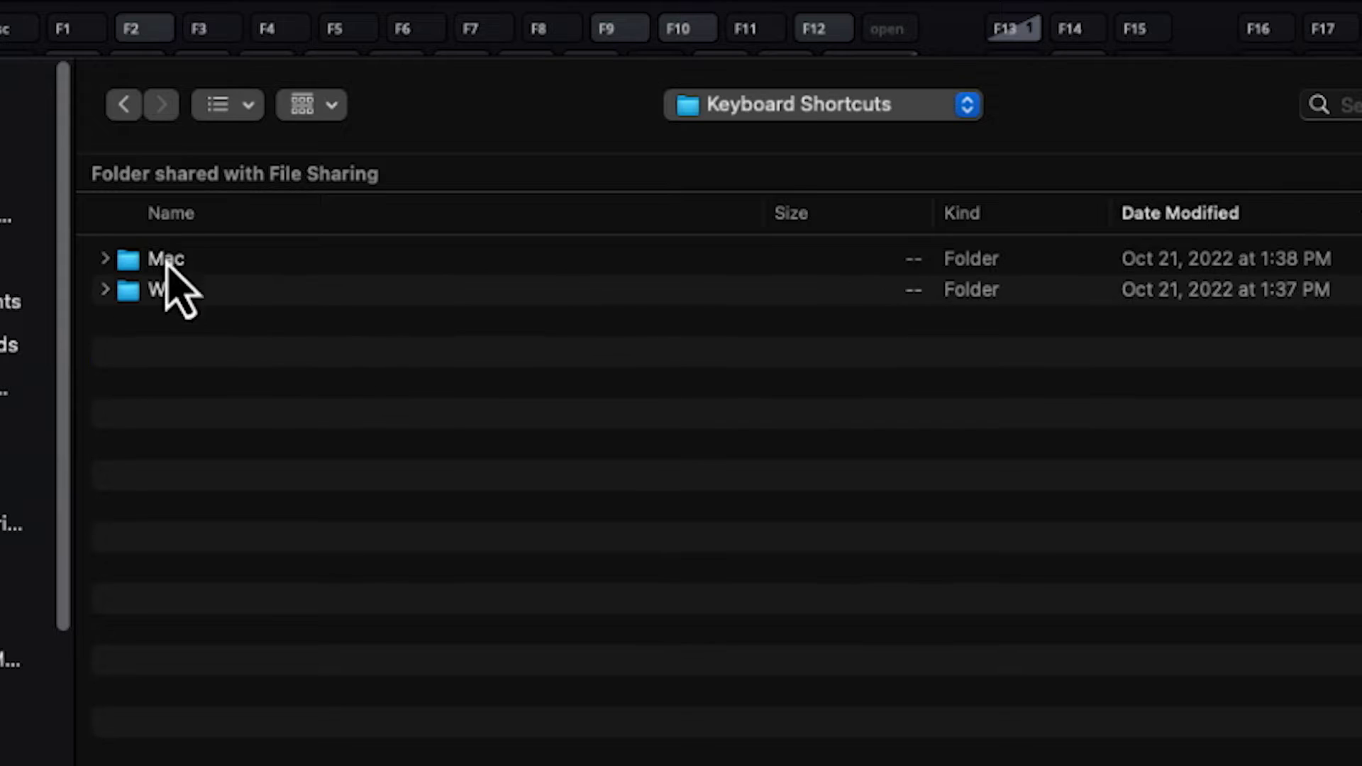
left_click(104, 260)
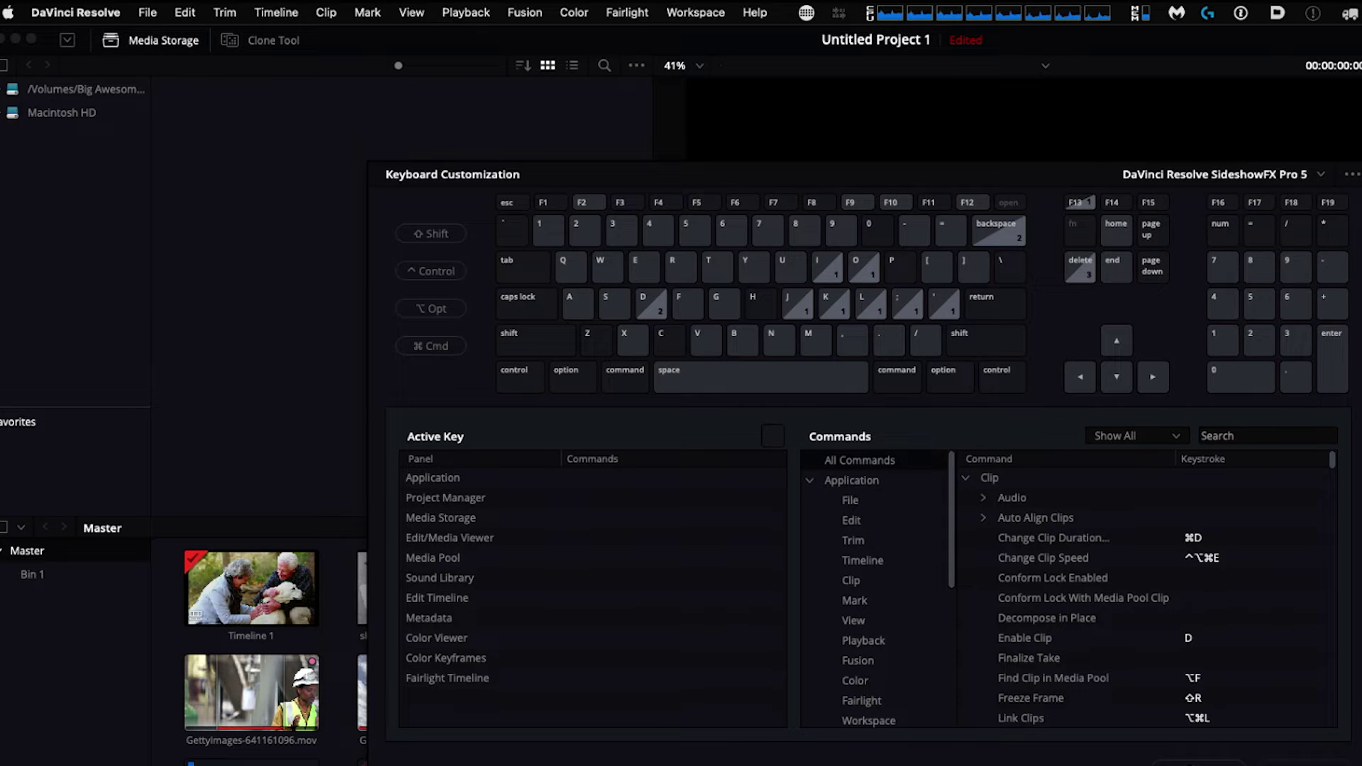
left_click(1199, 760)
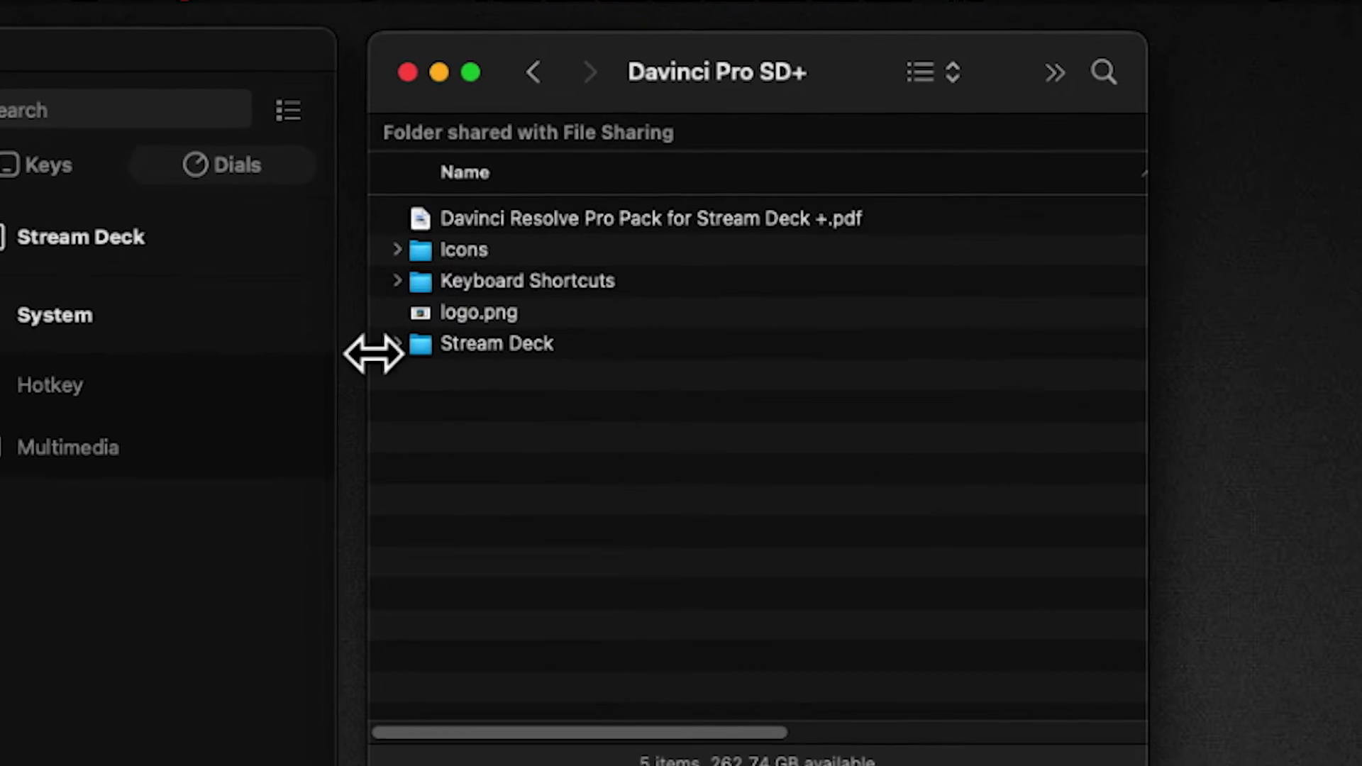
Select all nine profiles in Stream Deck > Mac and open them with Elgato Stream Deck.
left_click(395, 345)
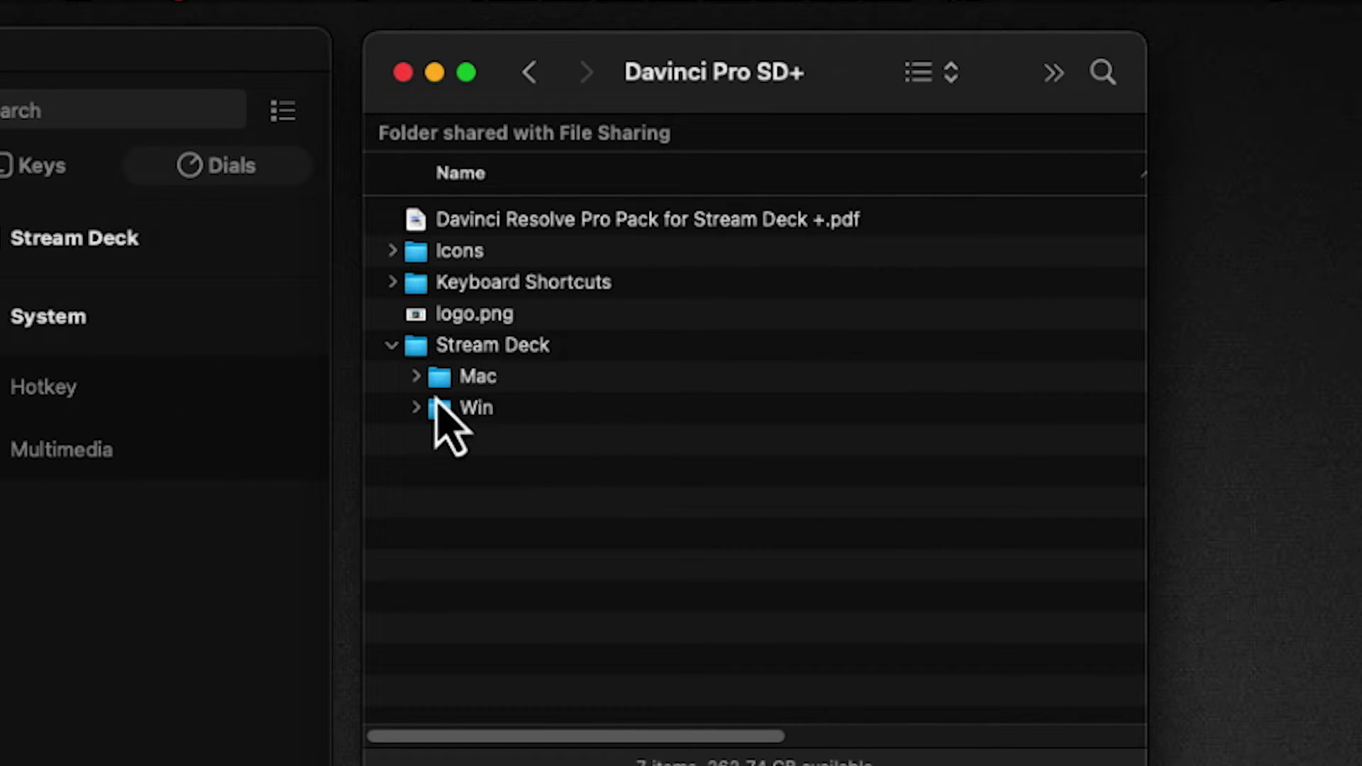
left_click(416, 378)
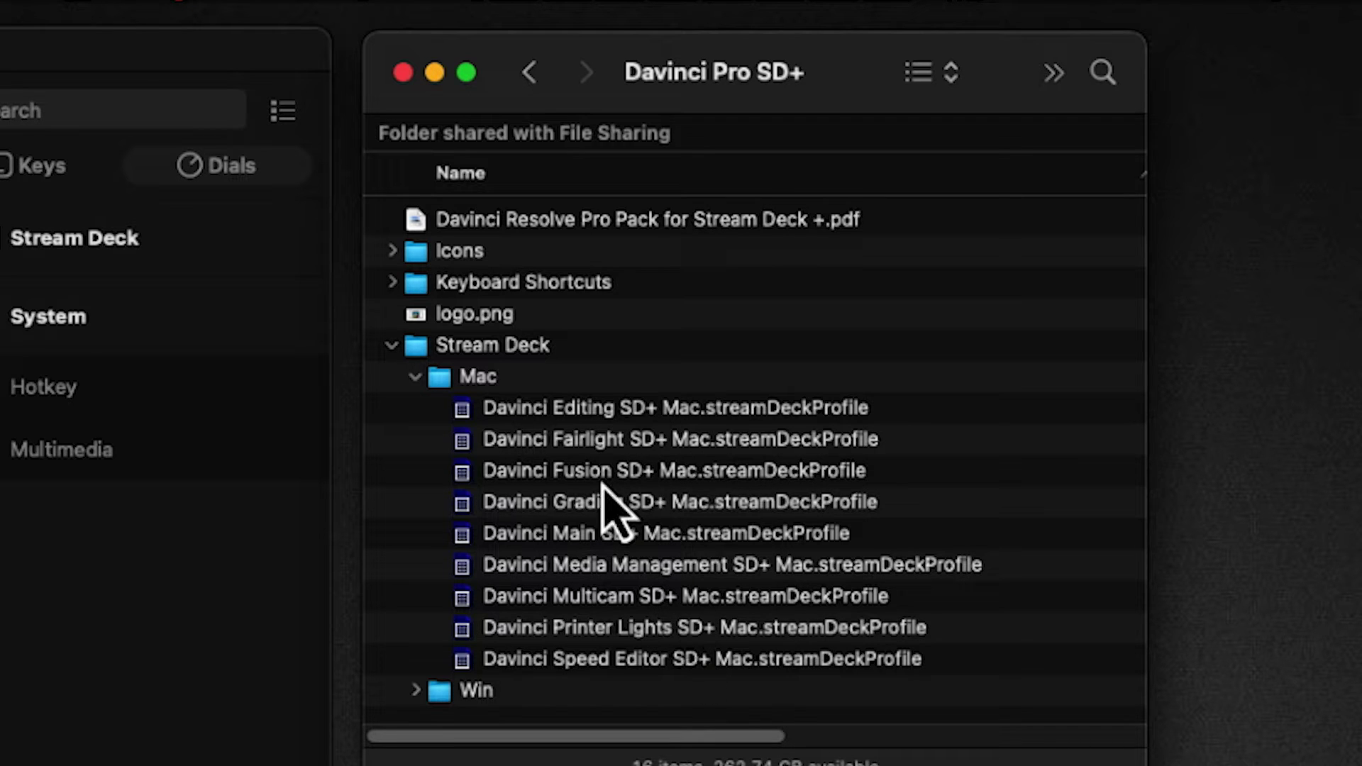
left_click(589, 413)
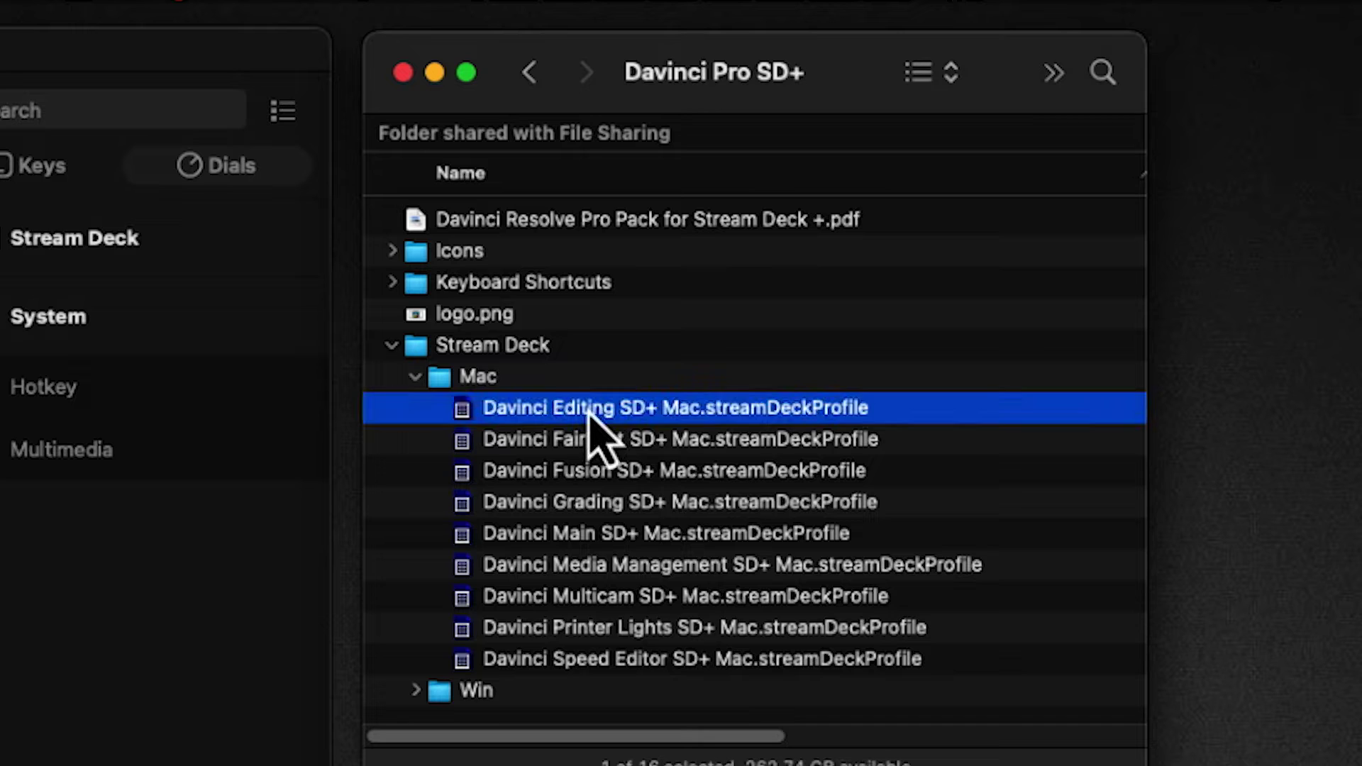
left_click(629, 664, "shift")
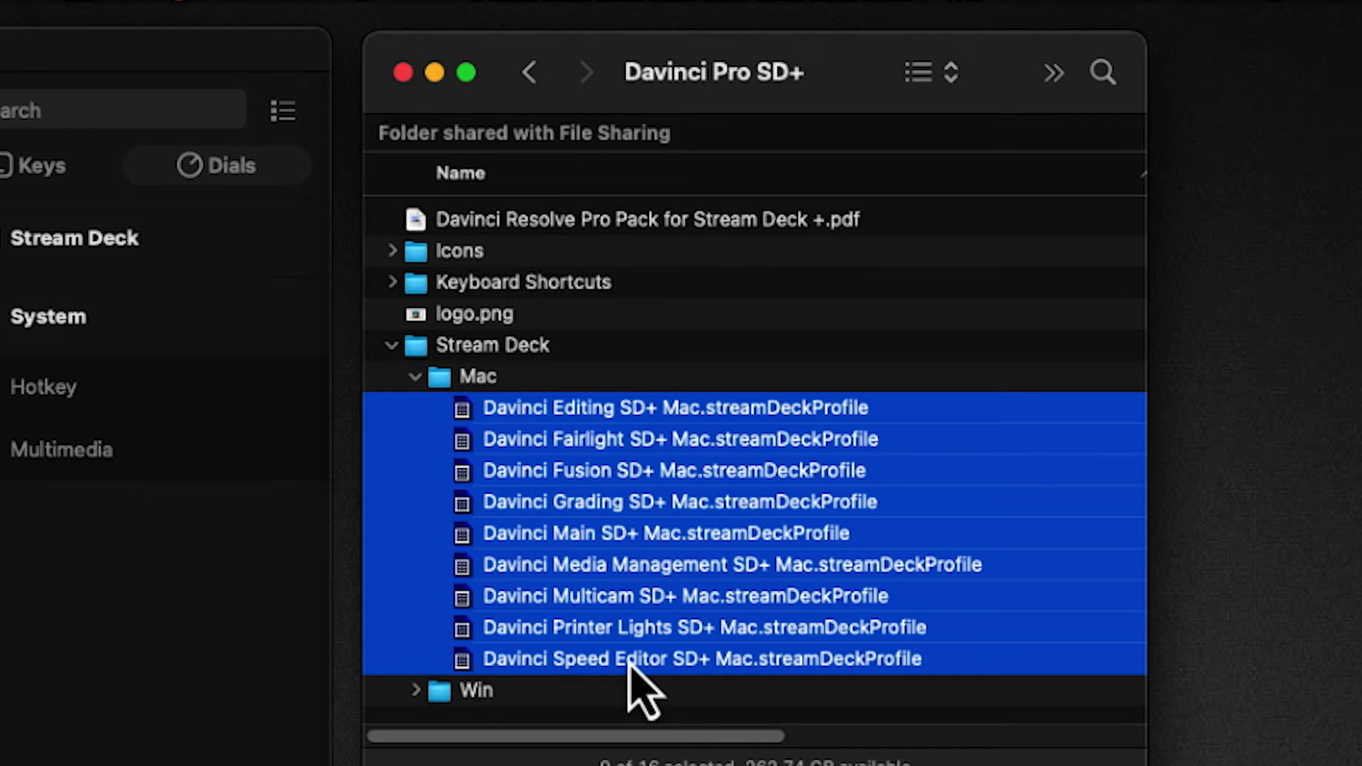
right_click(548, 518)
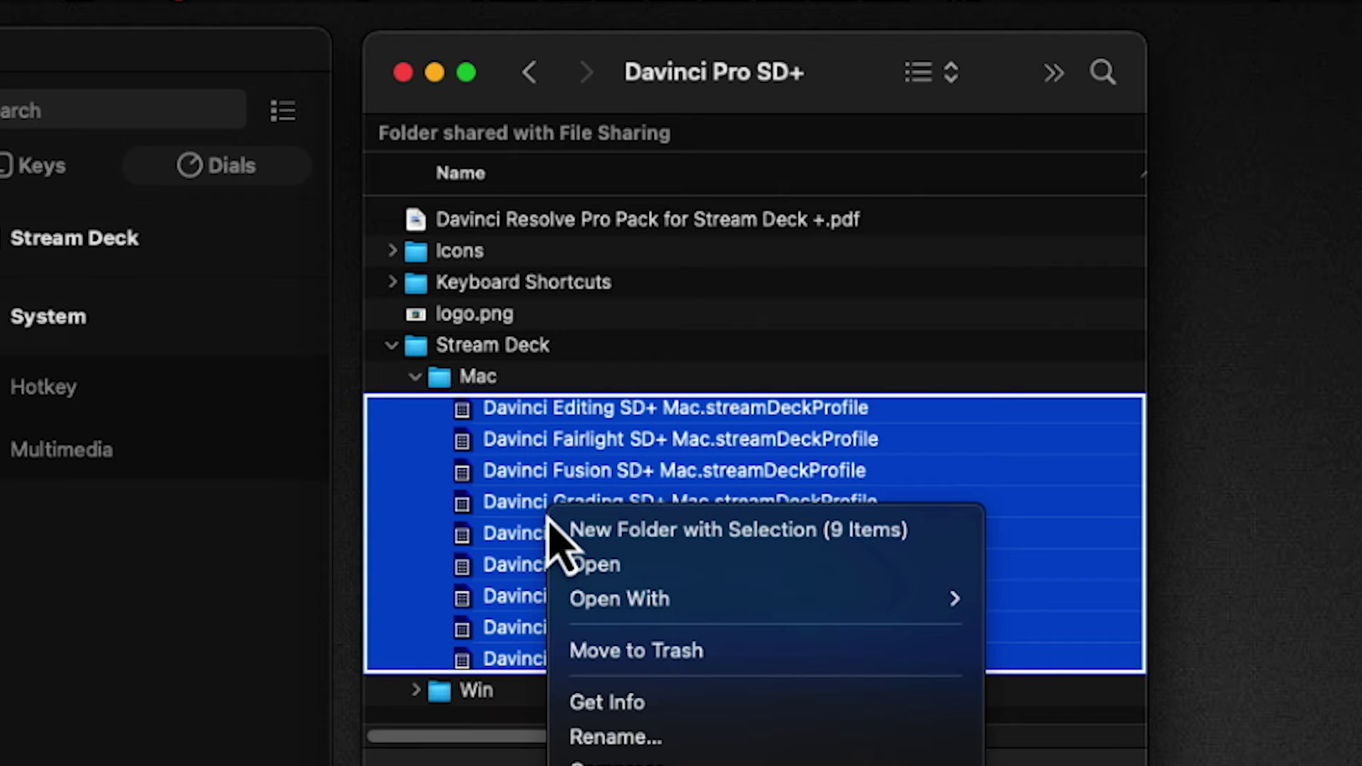
mouse_move(711, 603)
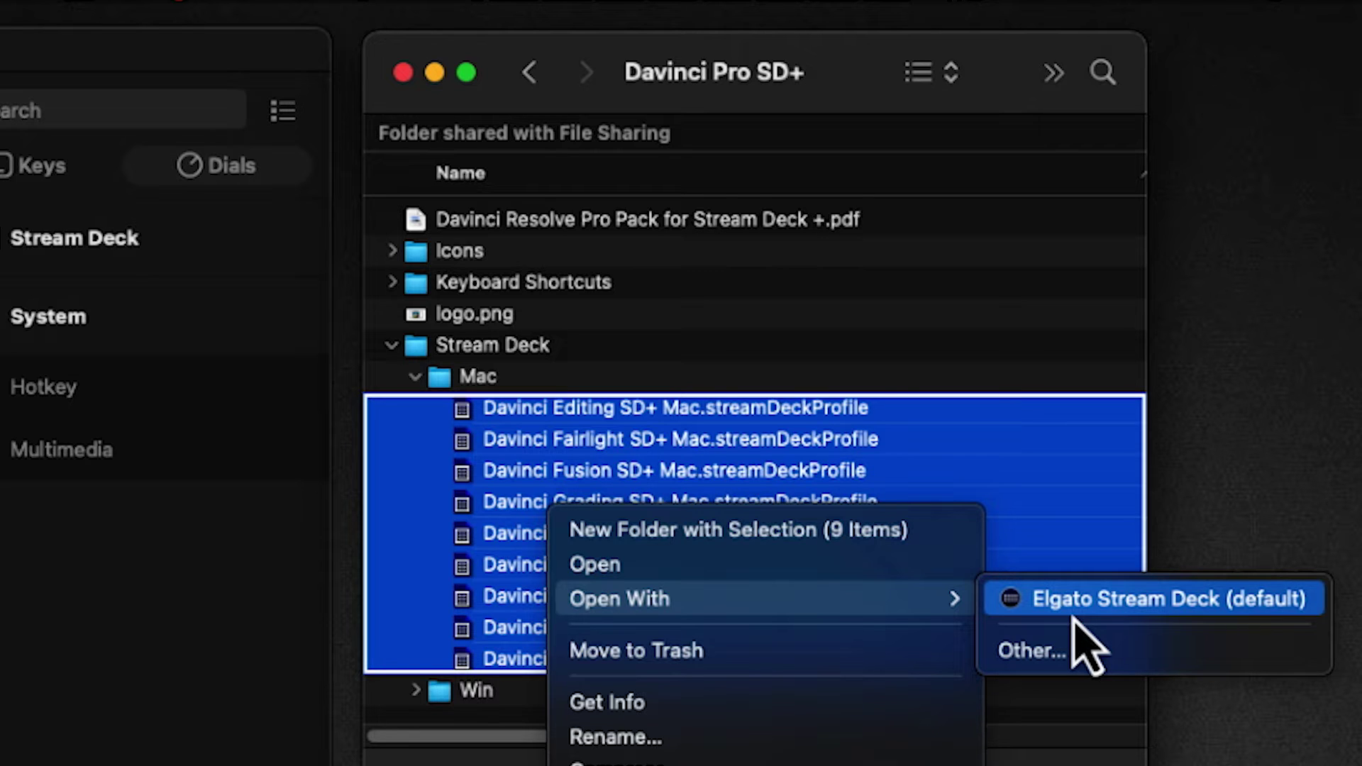
left_click(1012, 395)
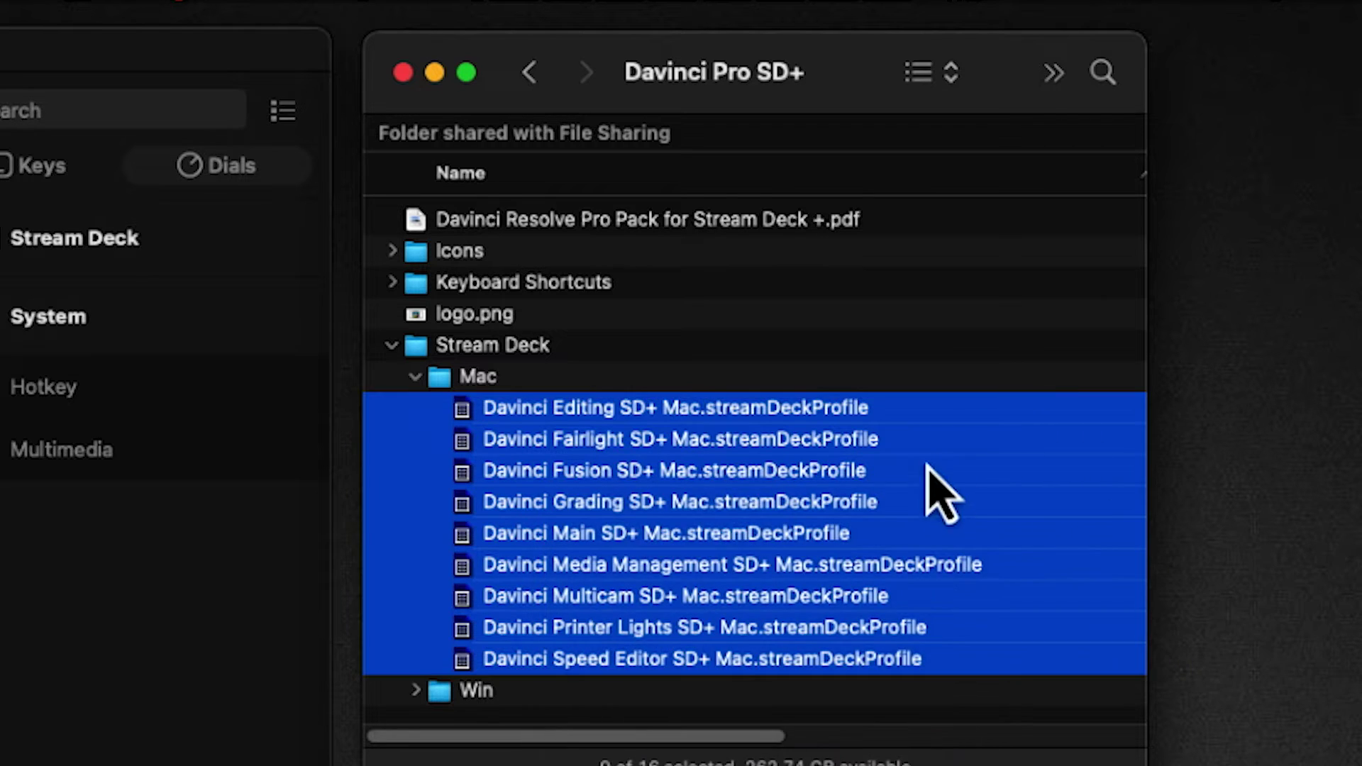
key("Left")
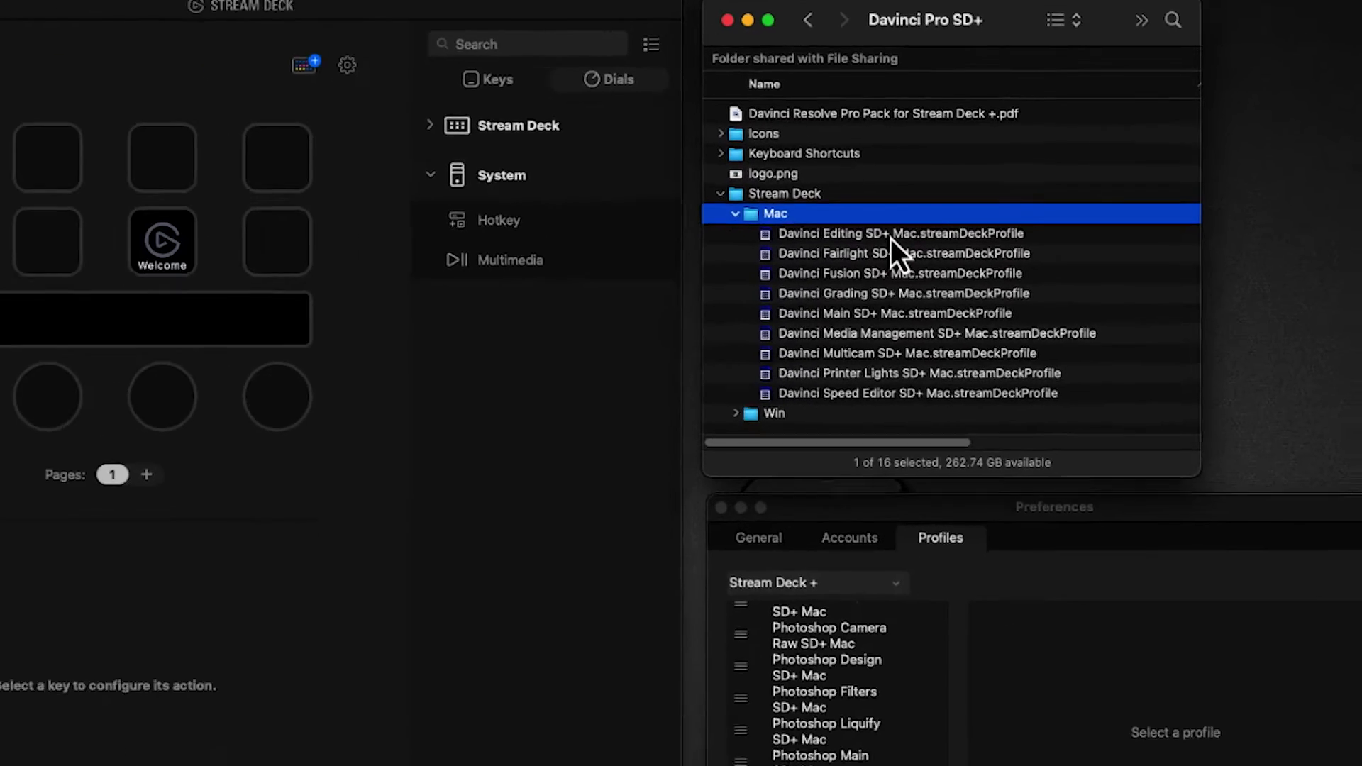
Load the Editing, Fairlight, Fusion, Grading, Main, Media Management, Multicam, Printer Lights and Speed Editor Mac profiles.
left_click(659, 411)
double_click(924, 232)
double_click(922, 249)
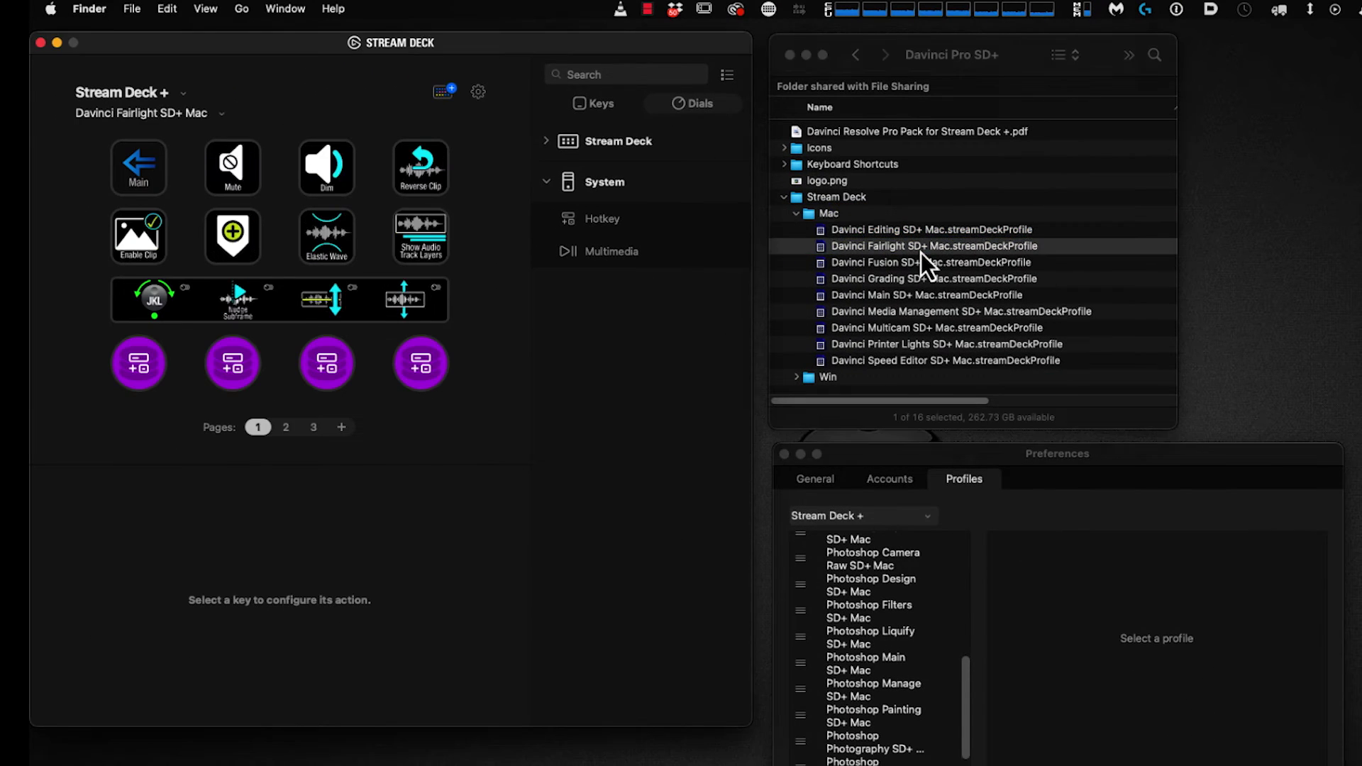
double_click(921, 265)
double_click(924, 282)
double_click(923, 295)
double_click(919, 312)
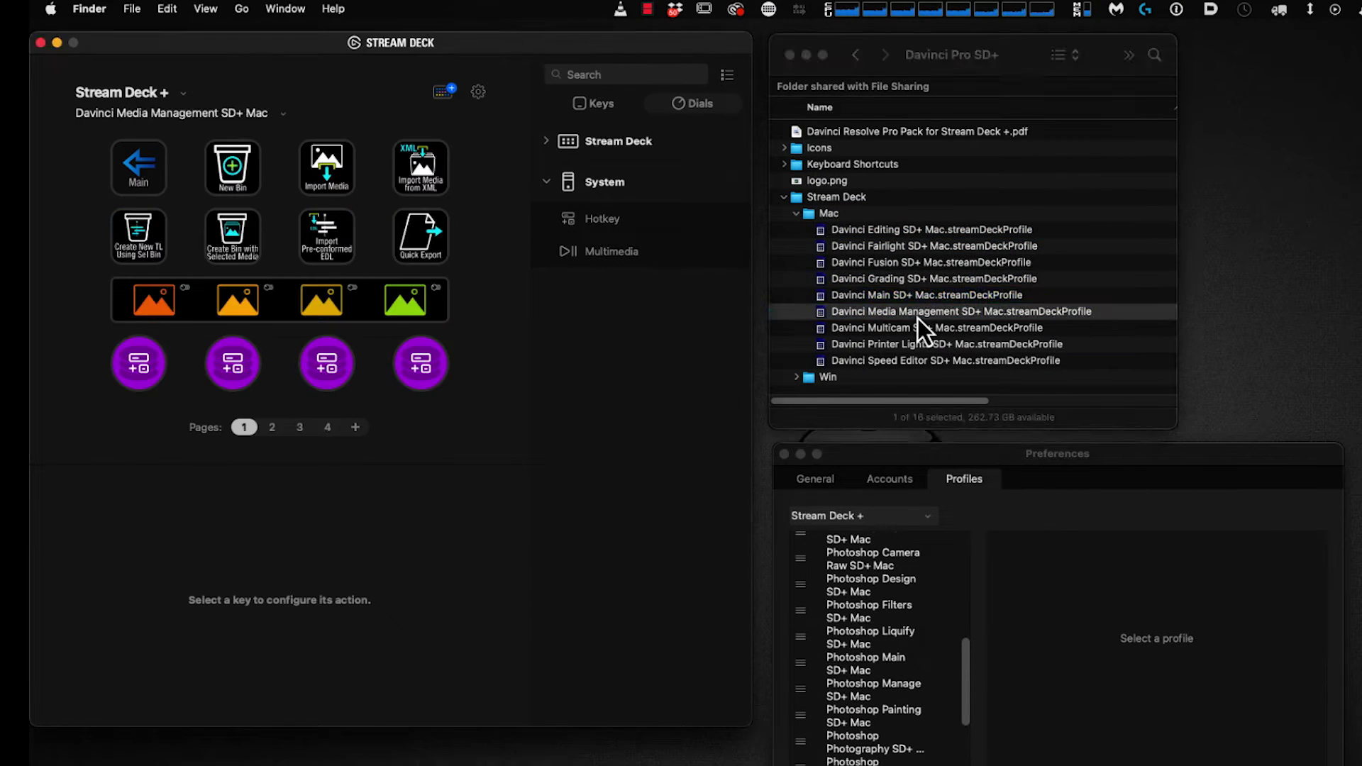
double_click(920, 328)
double_click(924, 346)
double_click(923, 362)
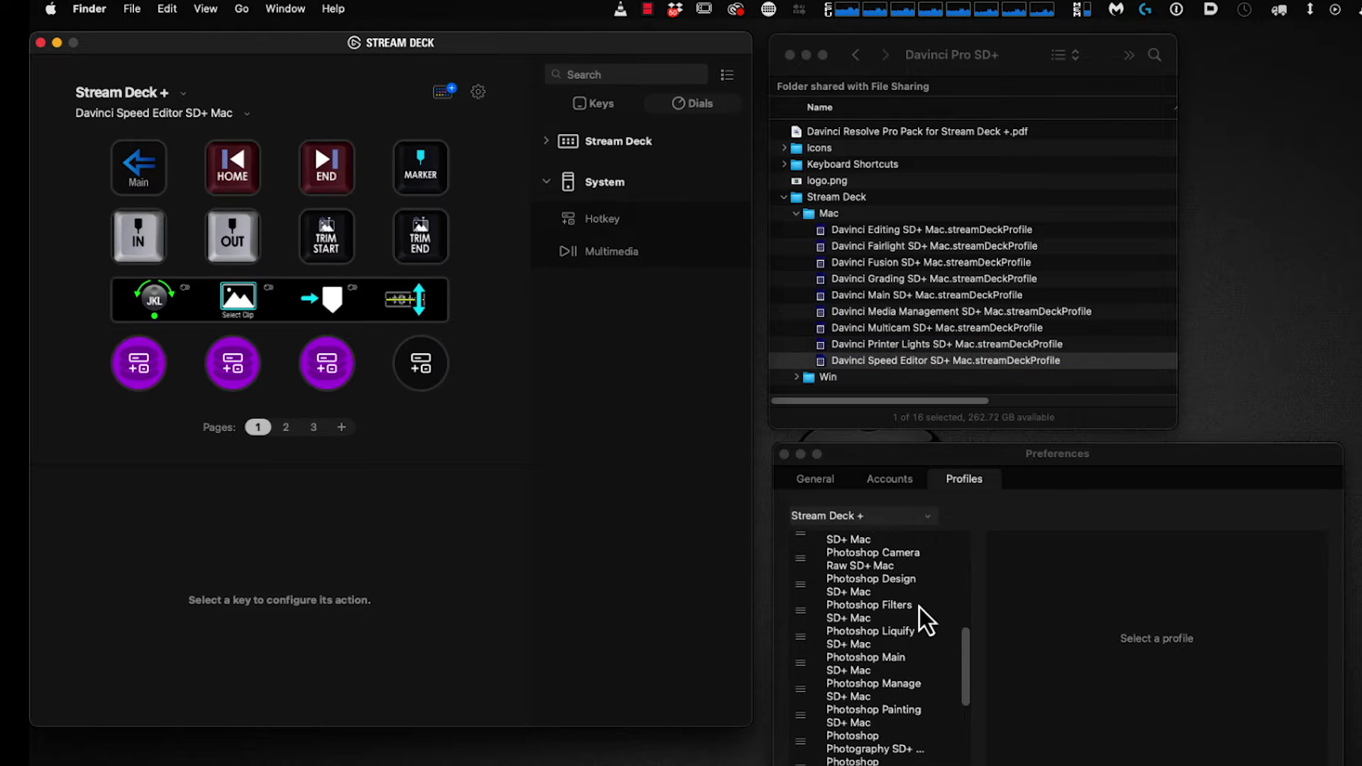
scroll(926, 617, "down", 5)
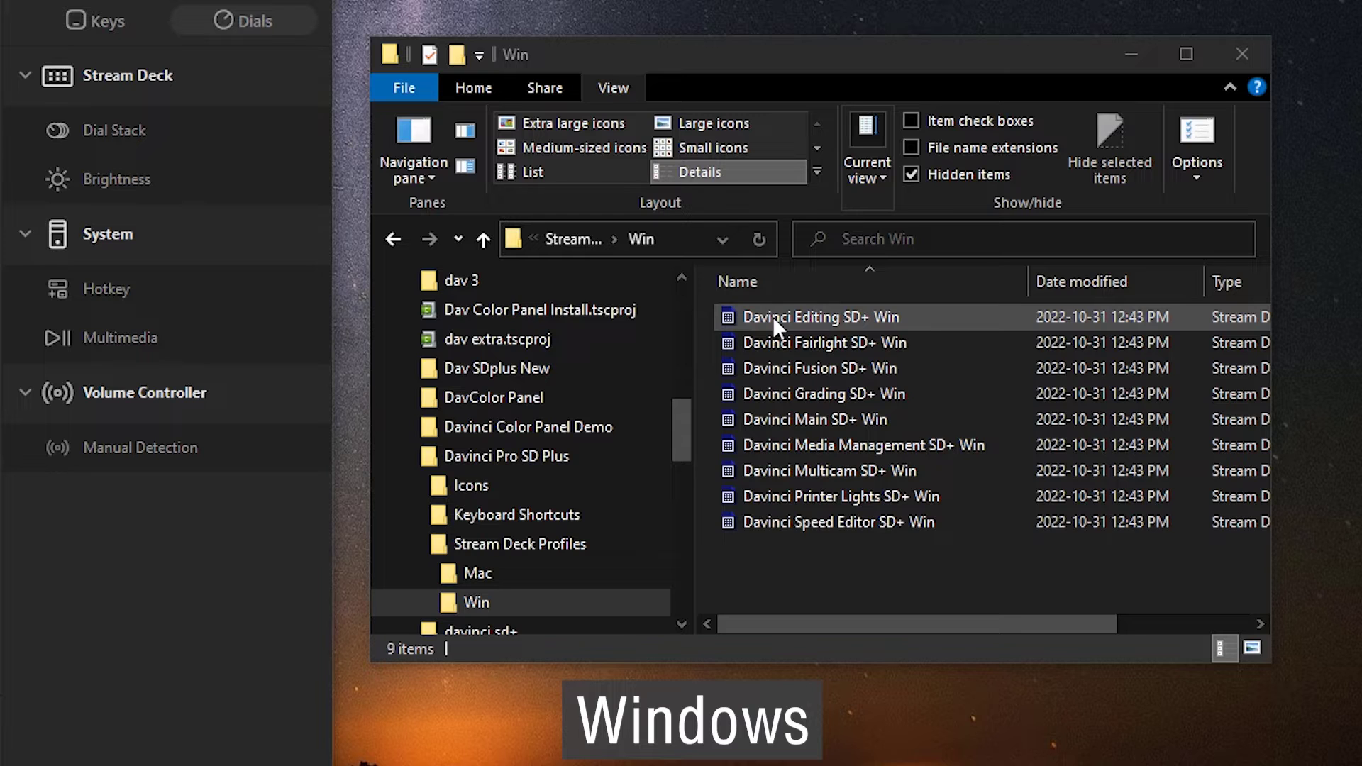
Select all nine Davinci SD+ Win profiles in the Win folder and open them with Stream Deck.
left_click(773, 317)
left_click(823, 522, "shift")
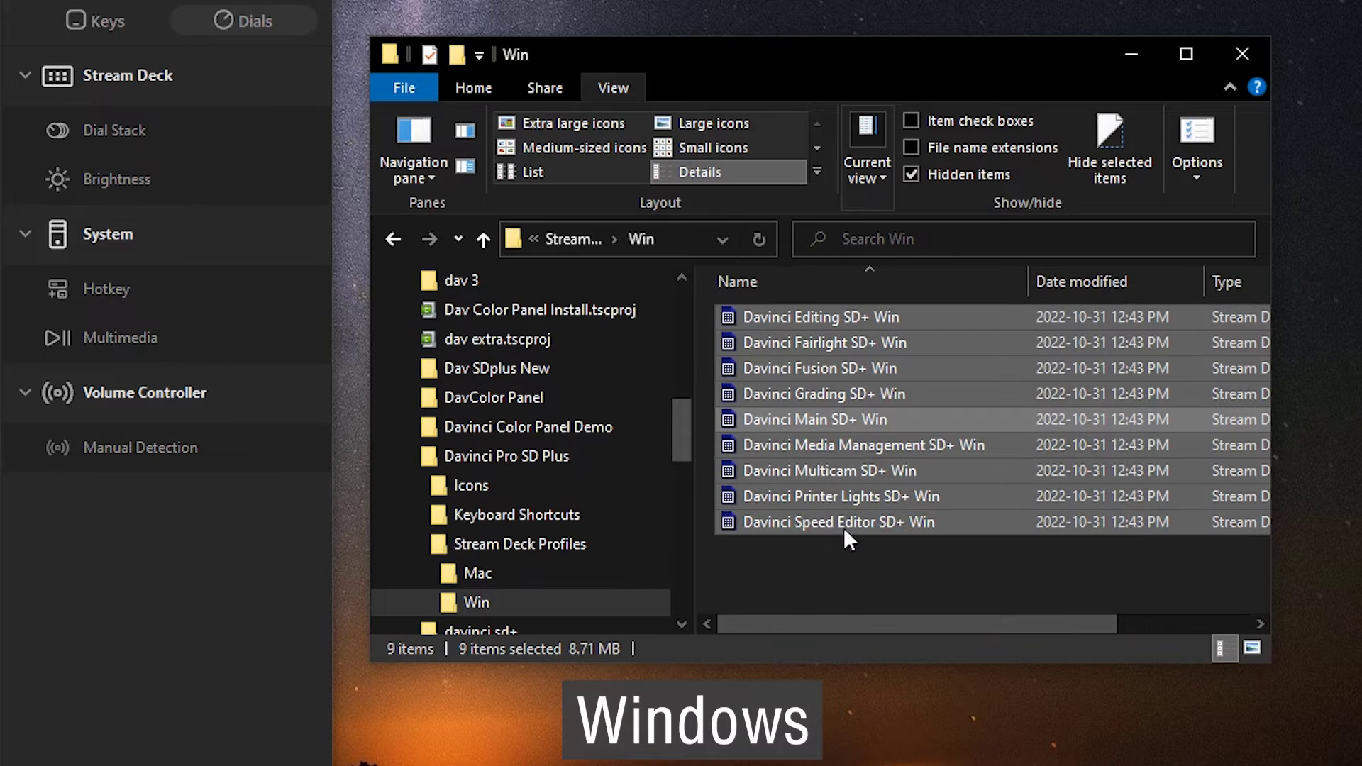
right_click(802, 546)
left_click(767, 572)
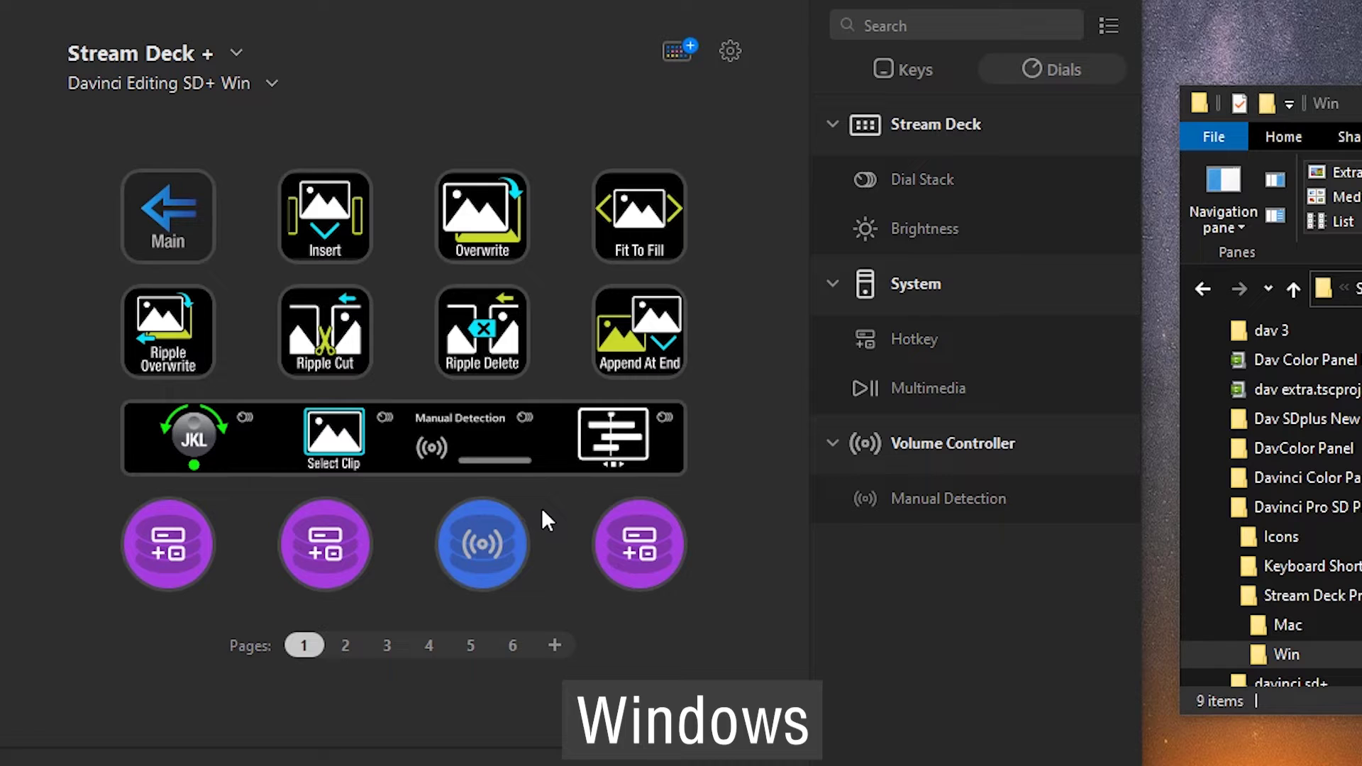
left_click(676, 49)
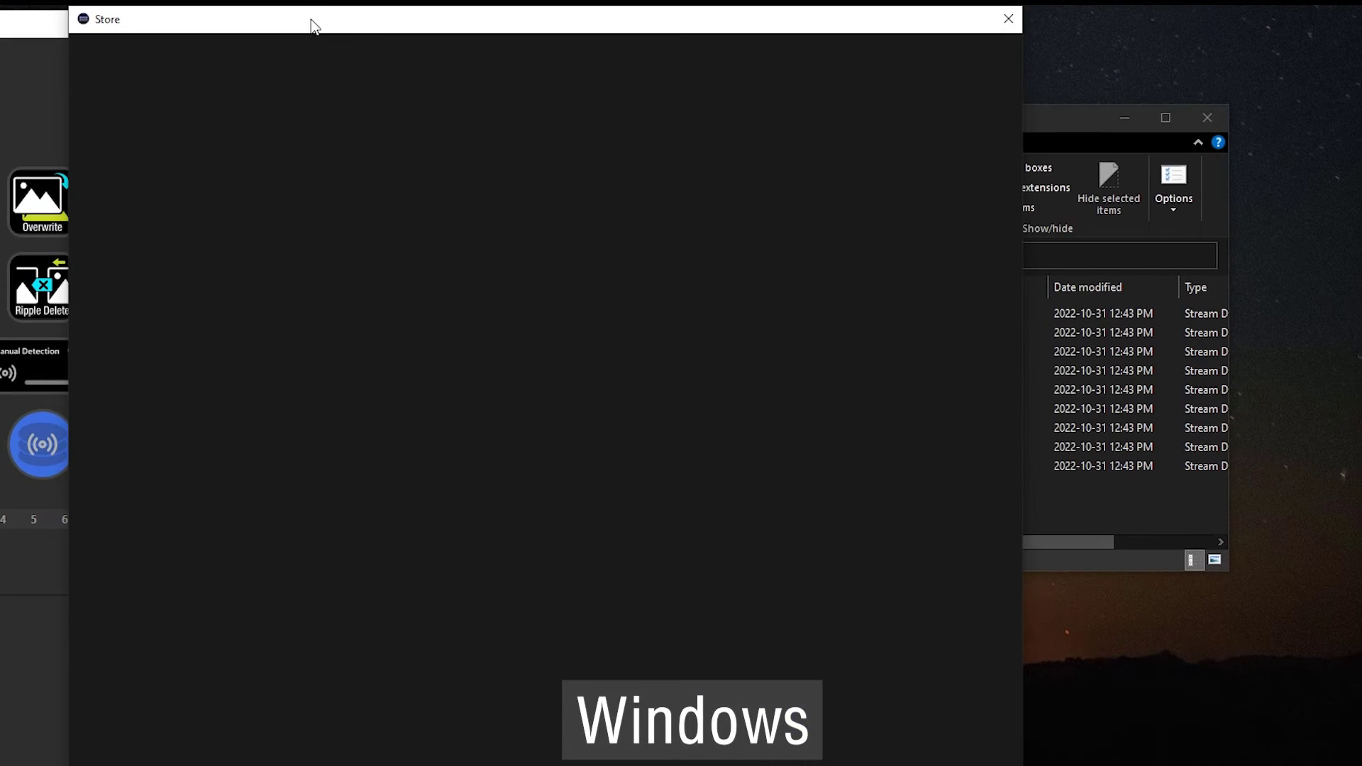
Search the Store's plugins for 'volume control', then clear the search.
left_click_drag(314, 26, 654, 22)
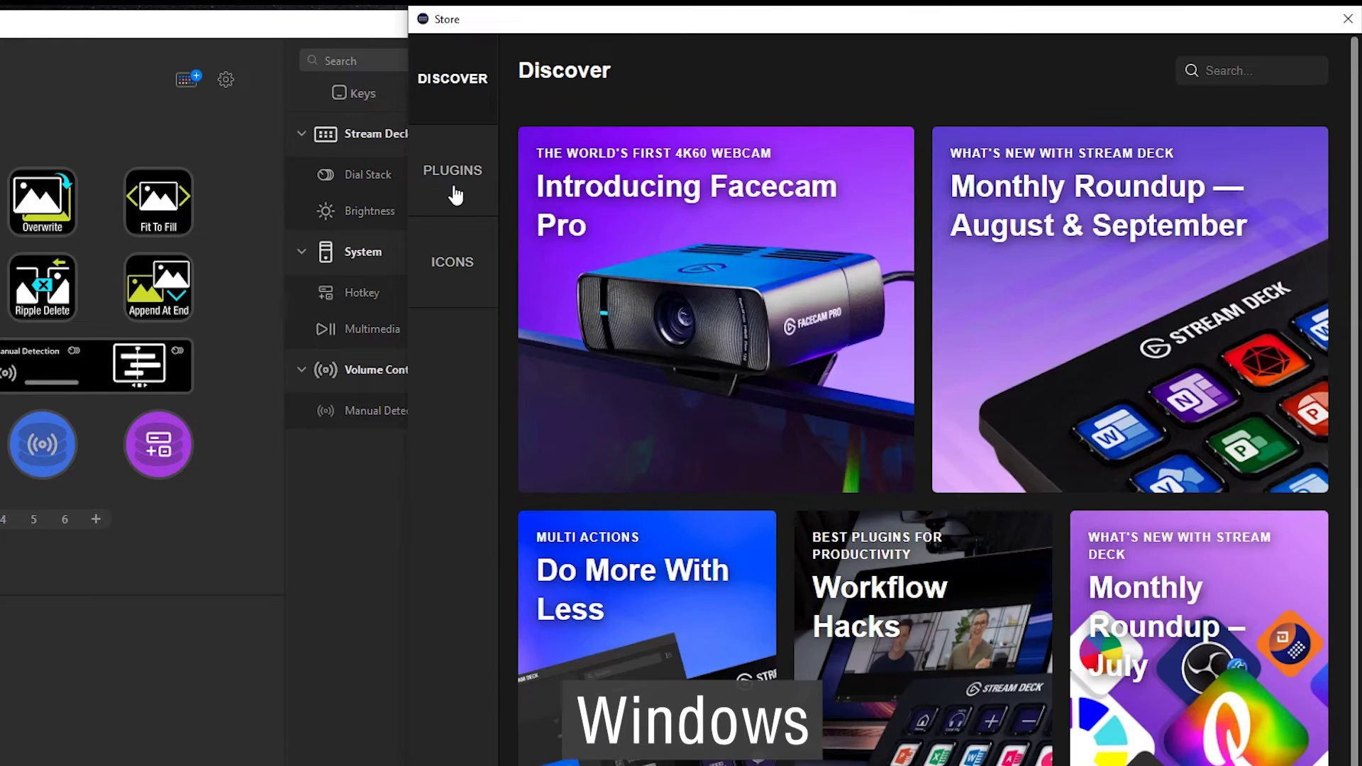
left_click(452, 190)
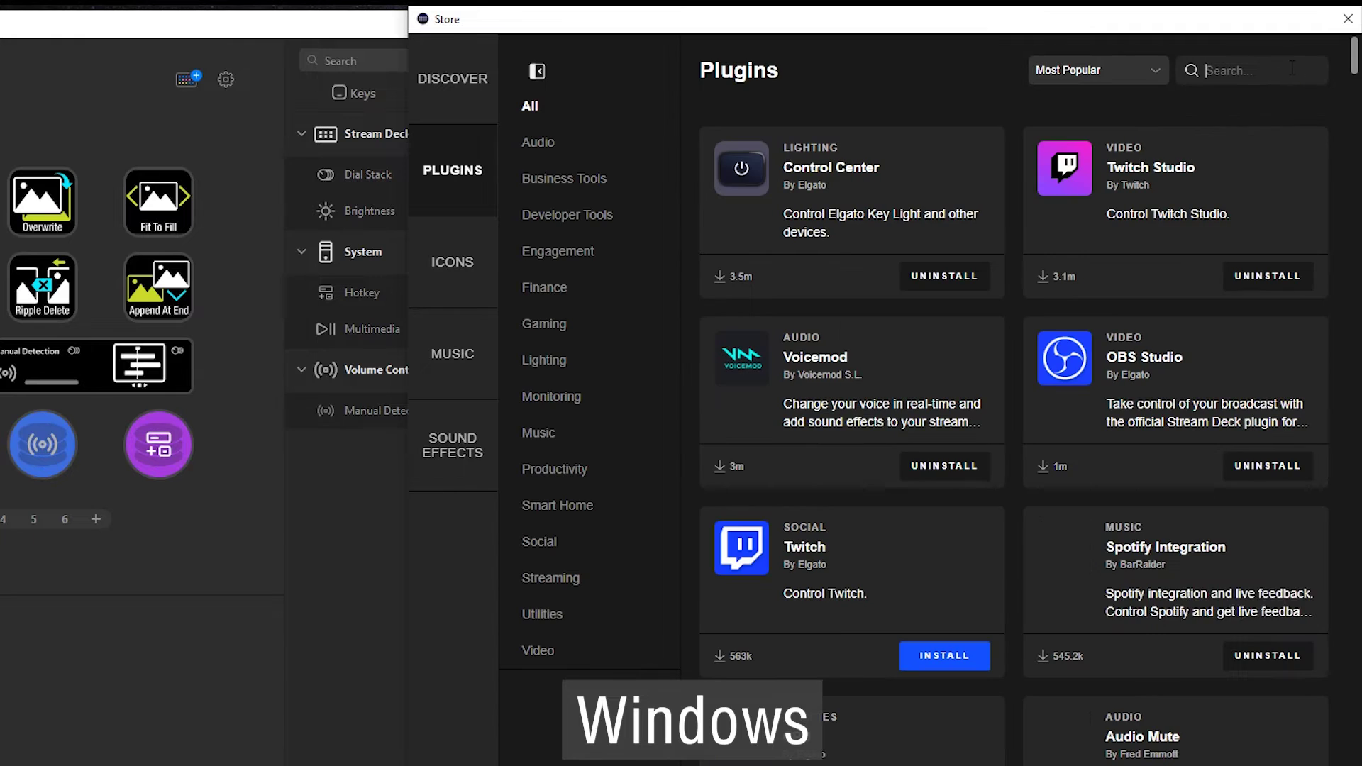
left_click(1292, 70)
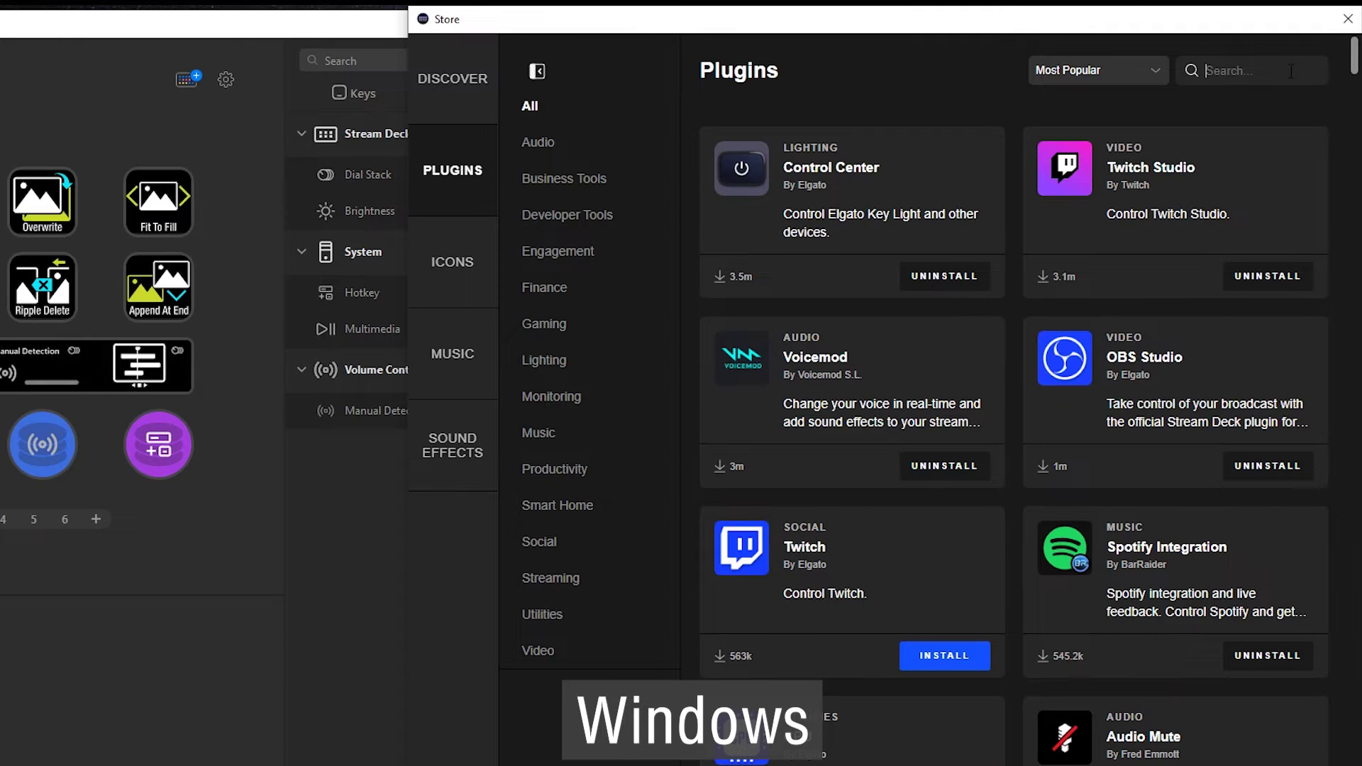
type("vol")
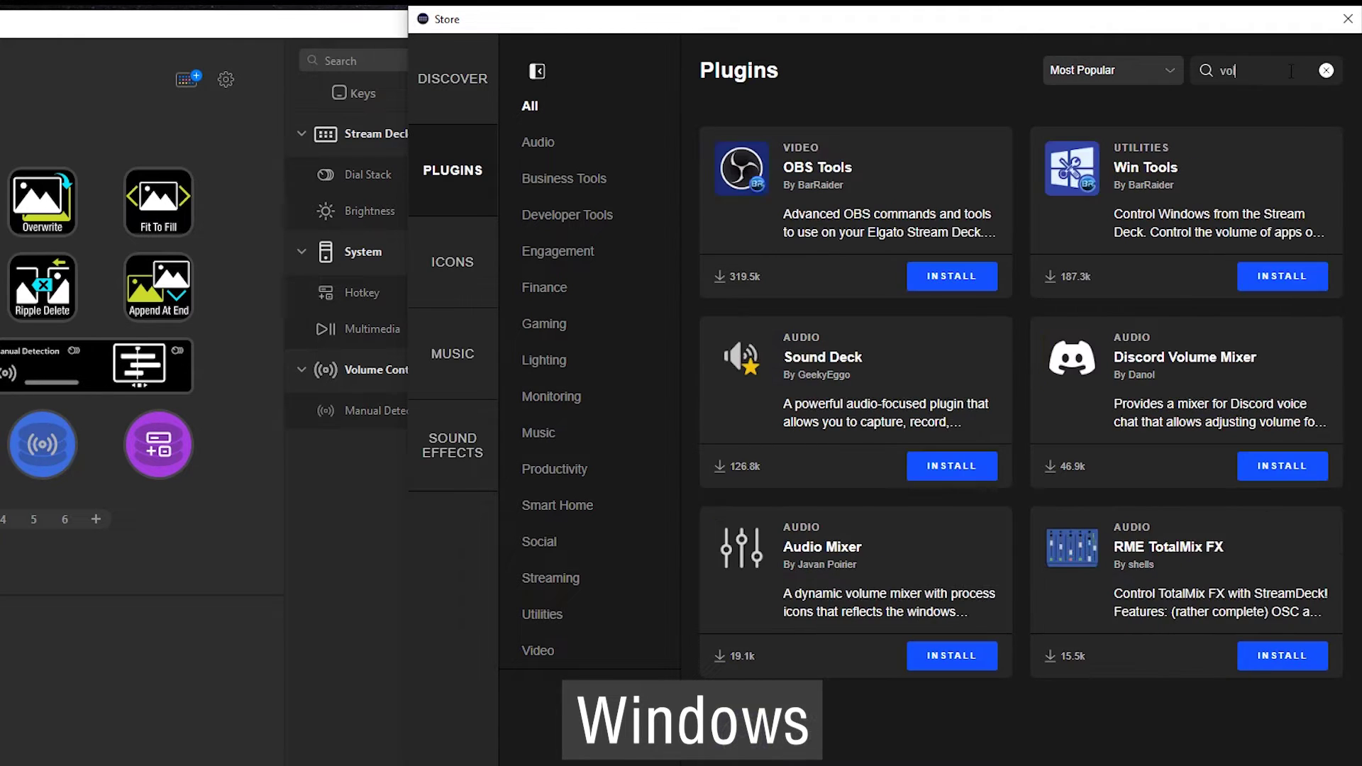
type("ume control")
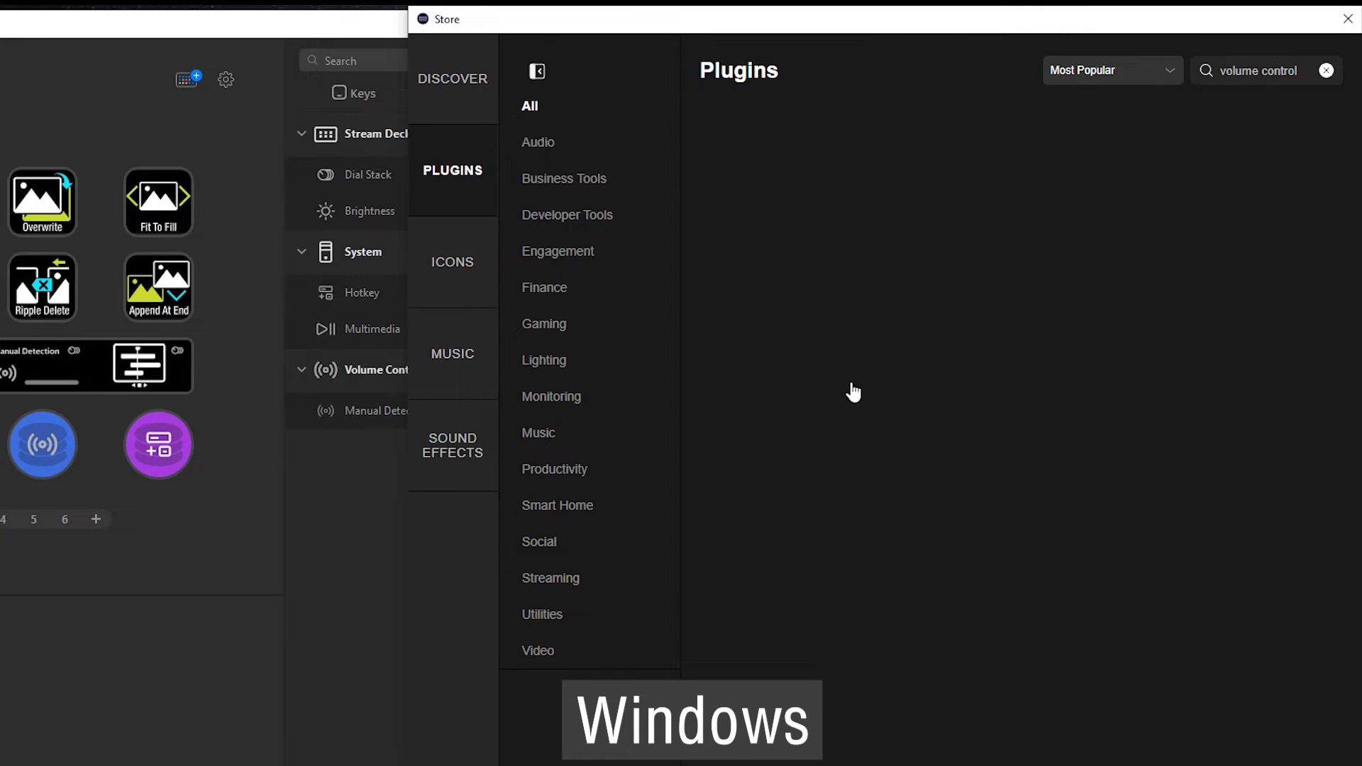
key("Escape")
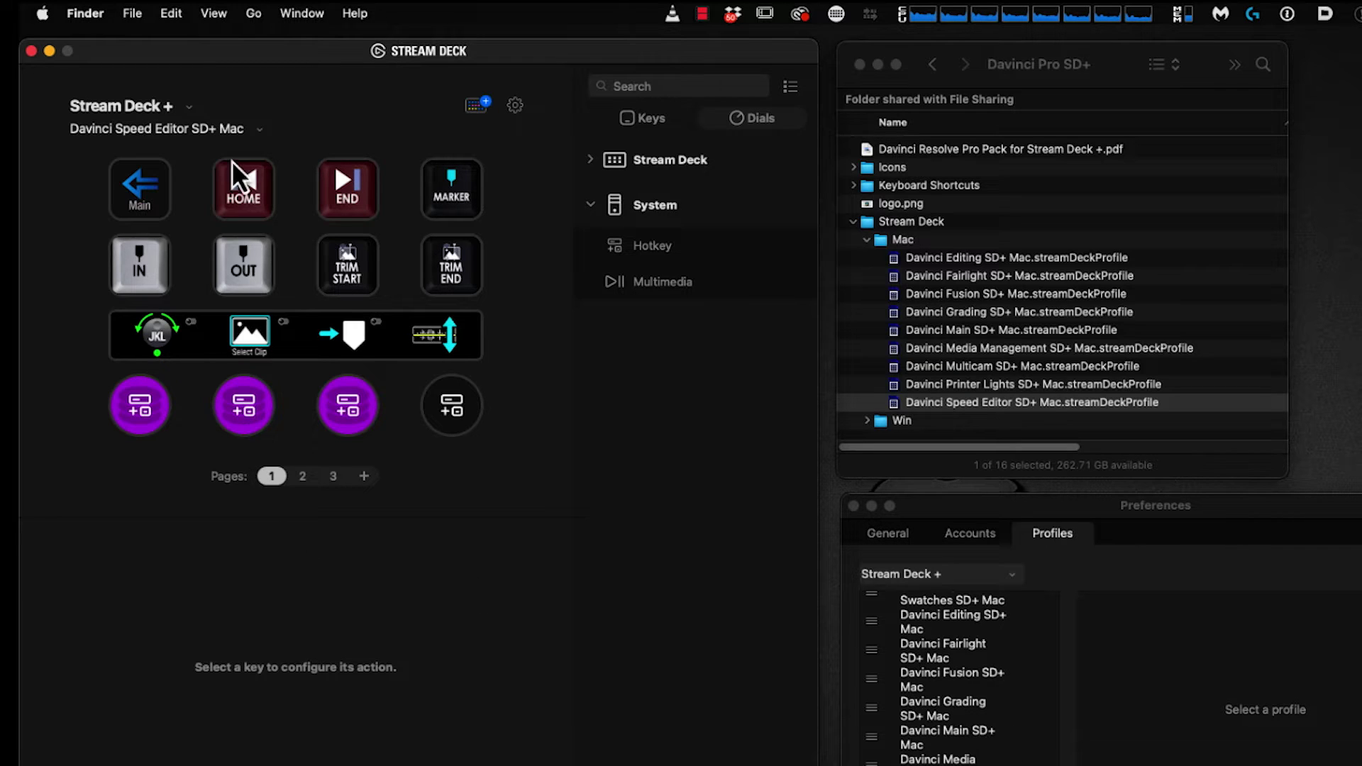
Switch to Davinci Main SD+ Mac and link it to DaVinci Resolve in Preferences > Profiles.
left_click(200, 129)
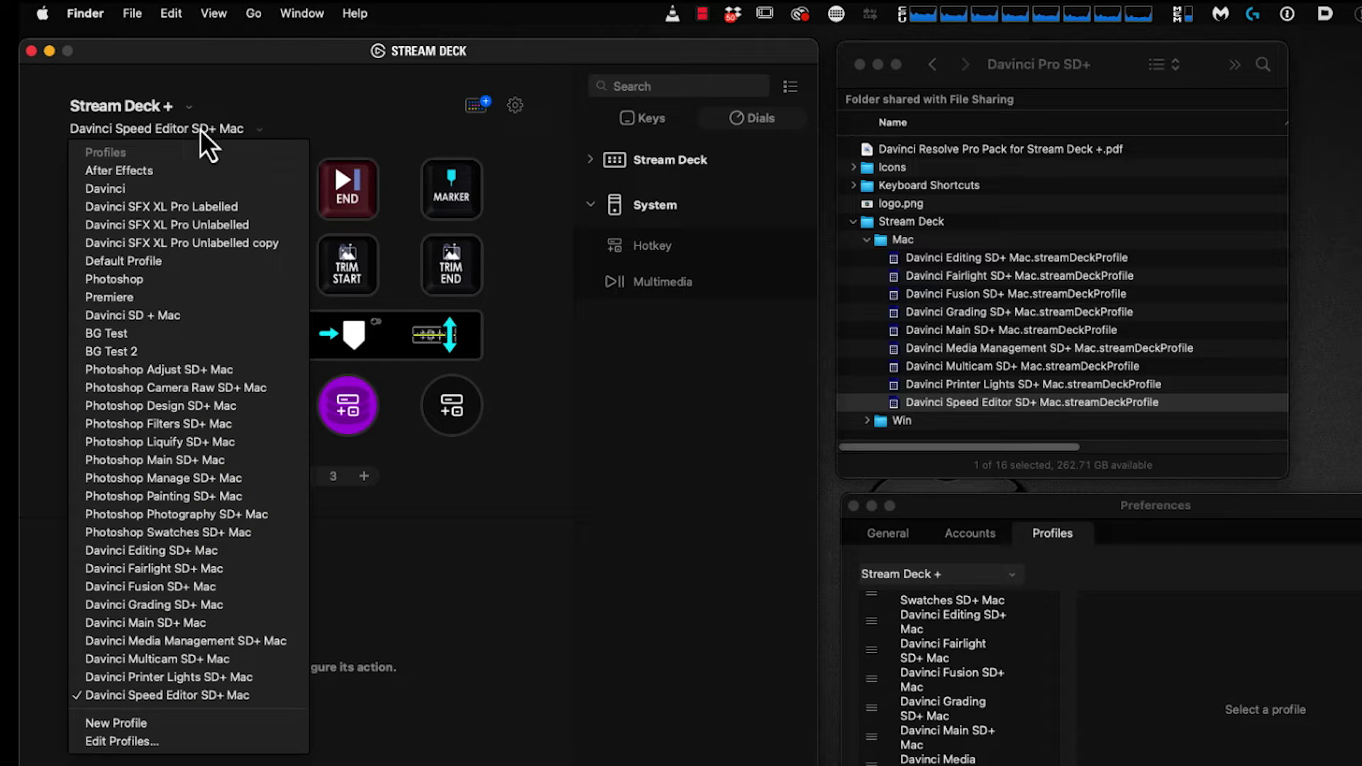
left_click(232, 631)
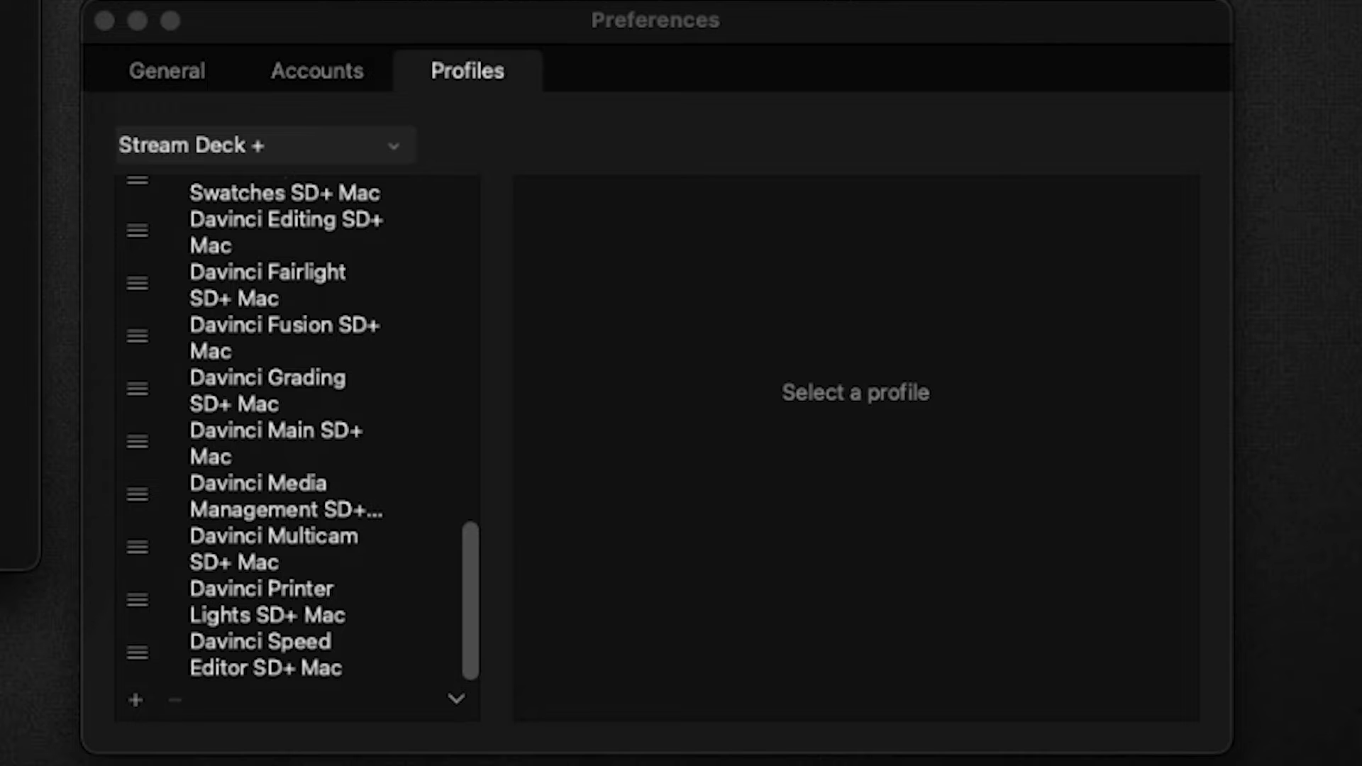
scroll(380, 514, "up", 5)
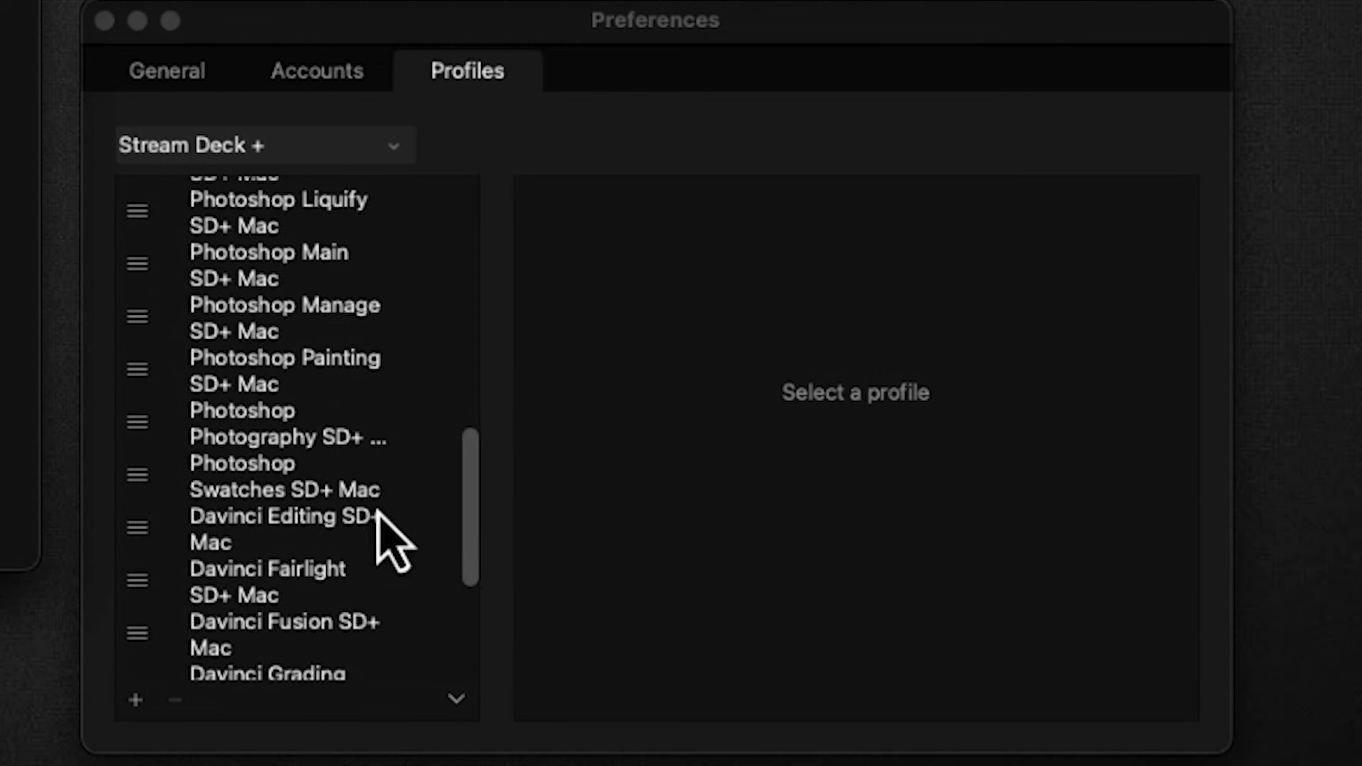
left_click(361, 529)
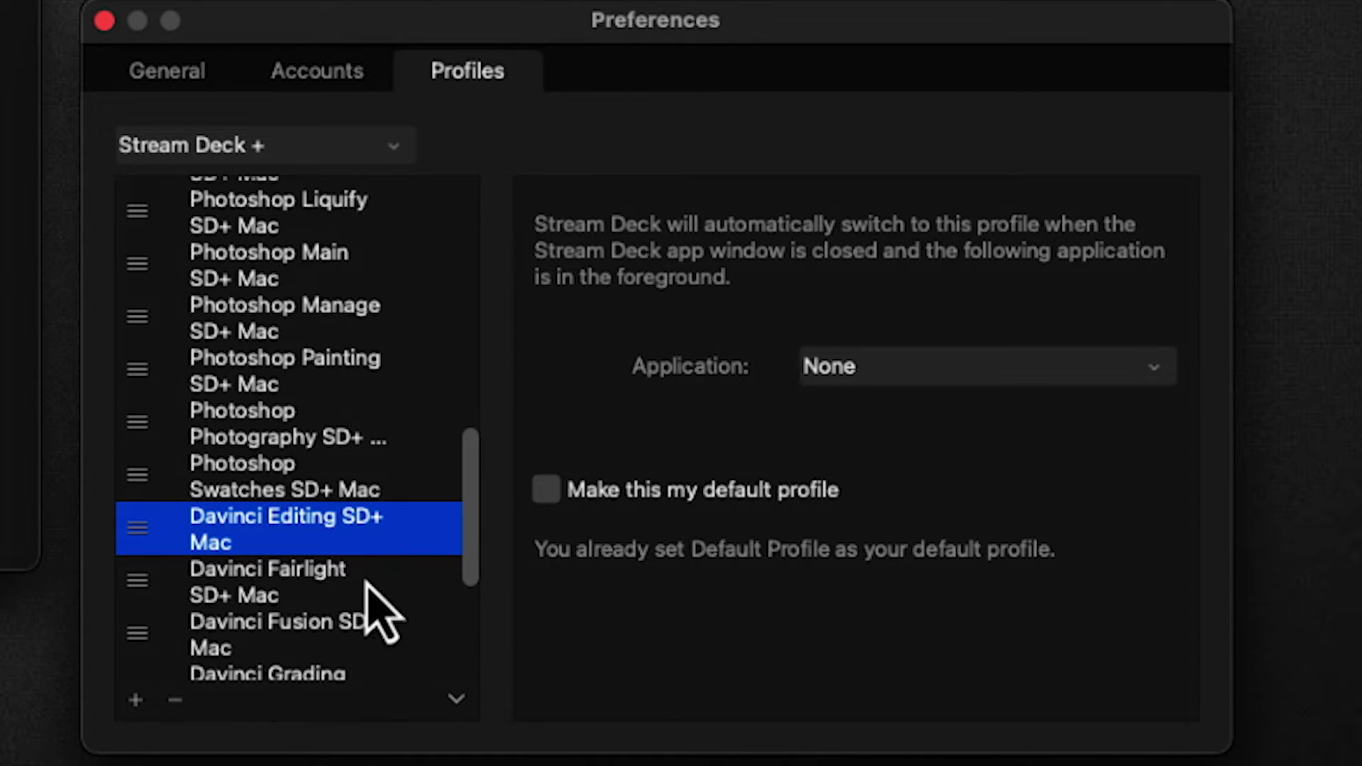
scroll(383, 615, "down", 5)
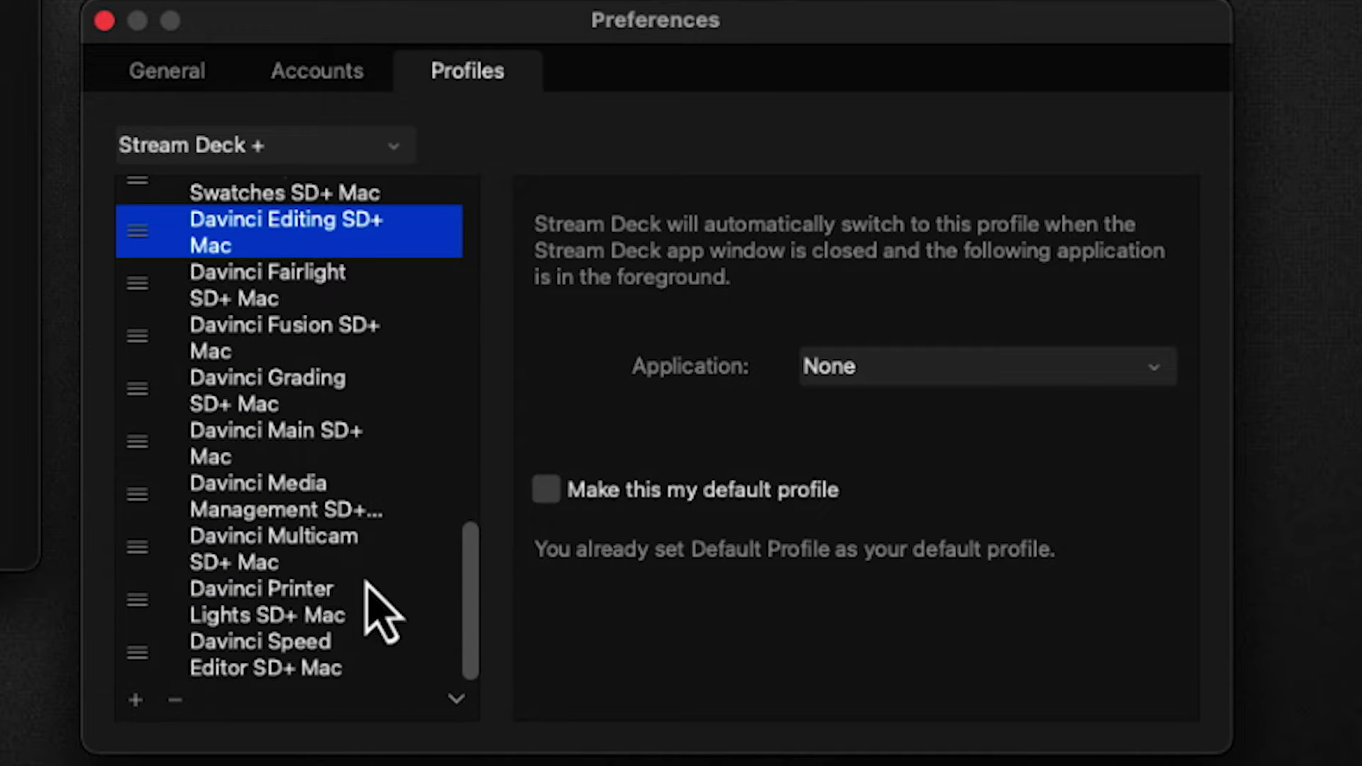
left_click(355, 461)
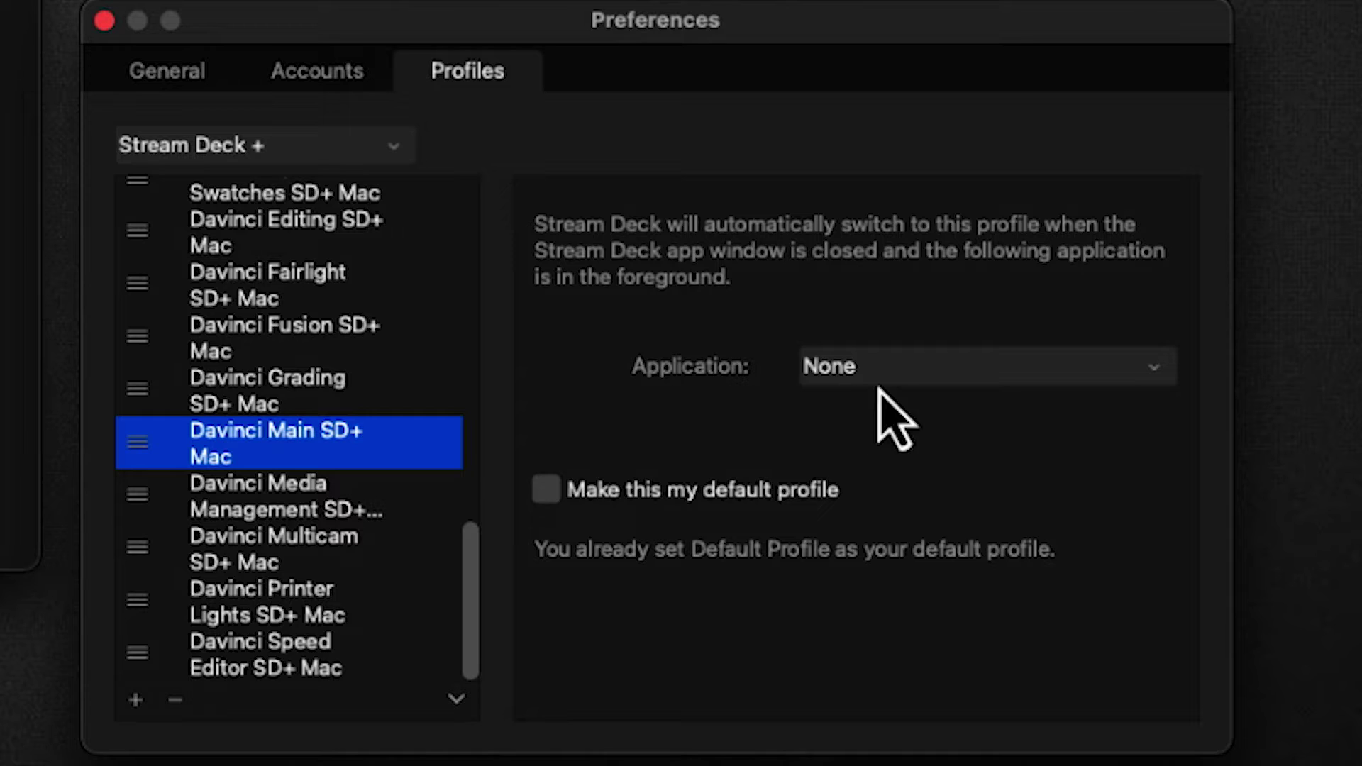
left_click(908, 376)
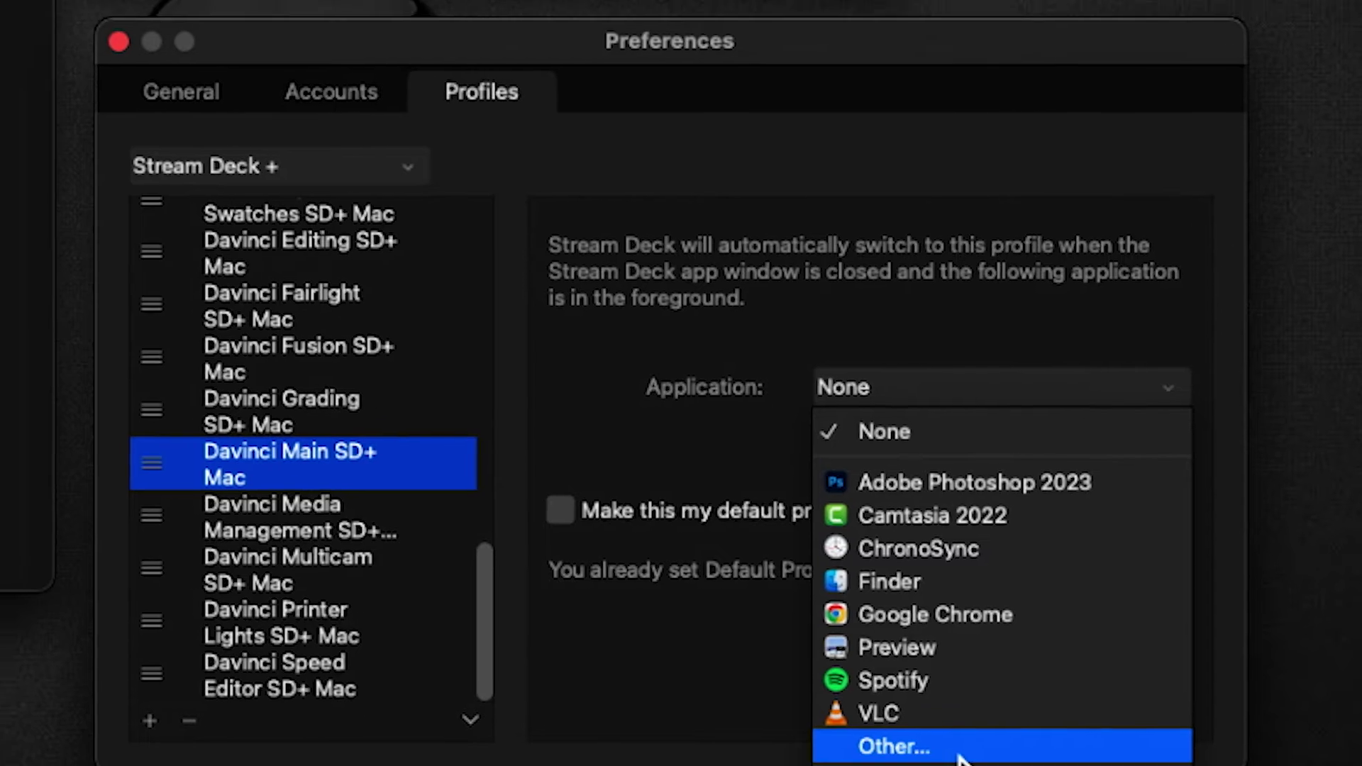
left_click(947, 738)
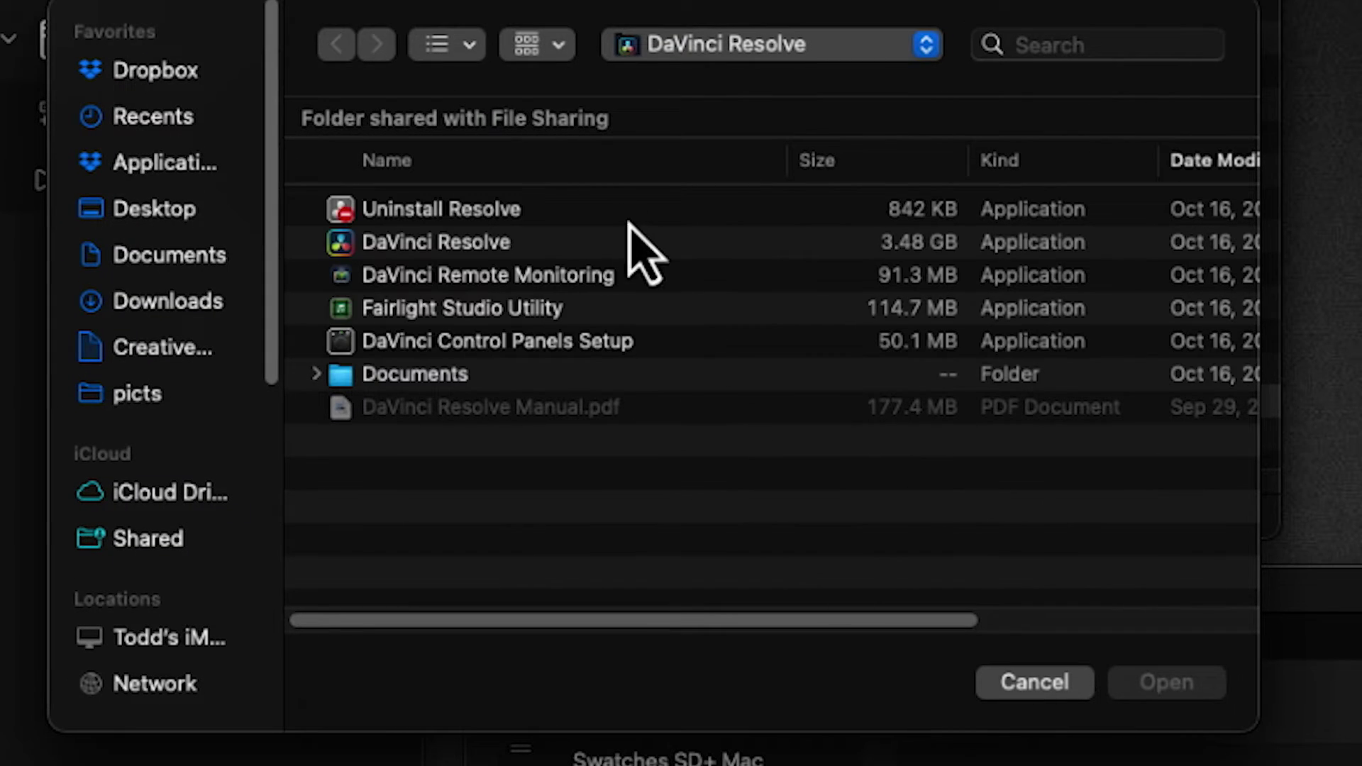
left_click(490, 245)
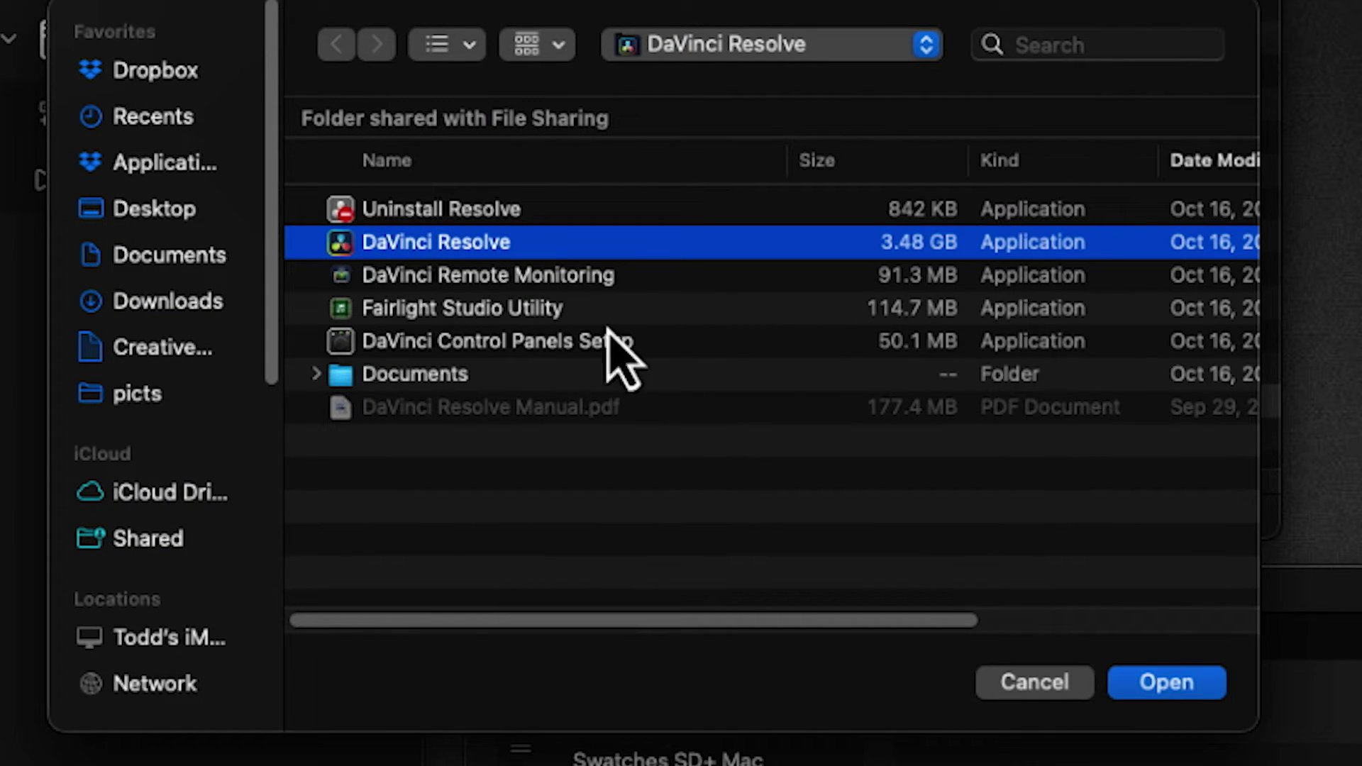
left_click(1210, 684)
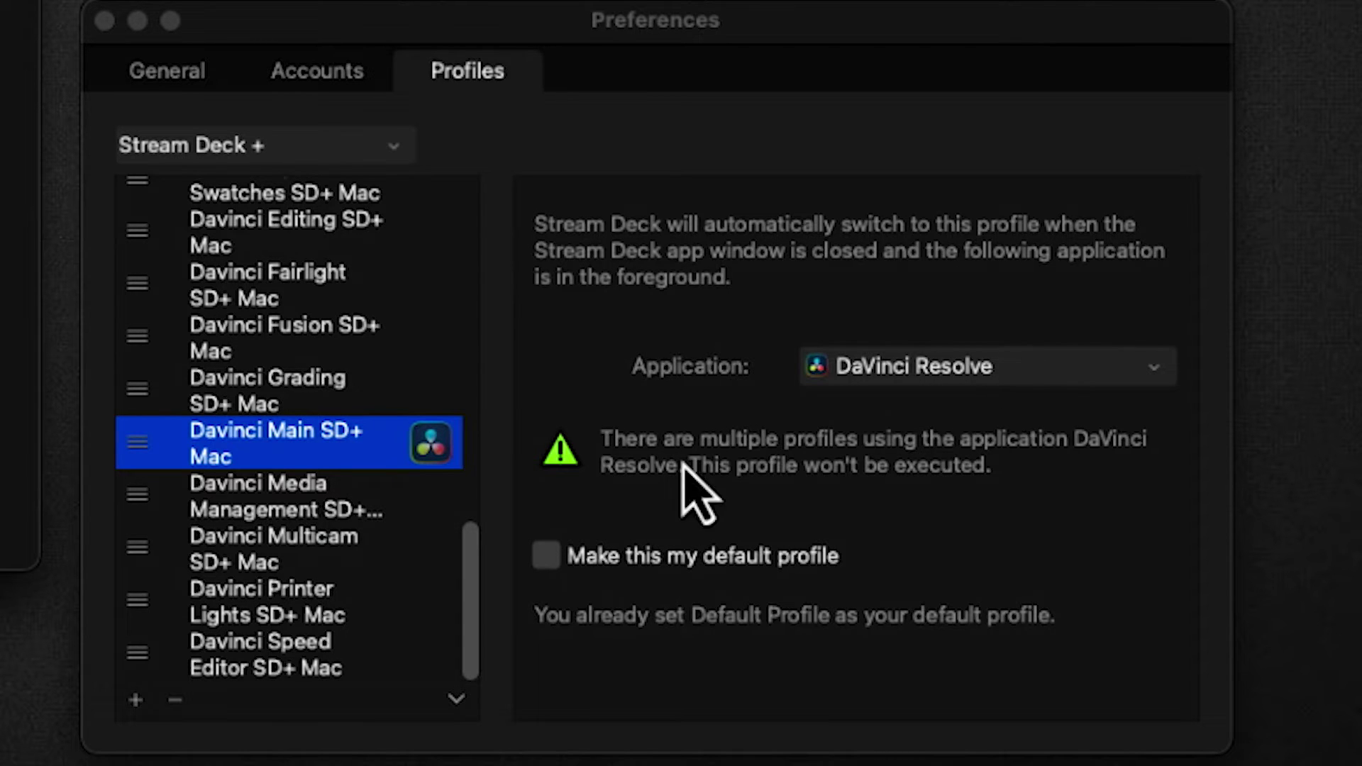
Set the old Davinci profile's application to None.
left_click_drag(470, 614, 518, 261)
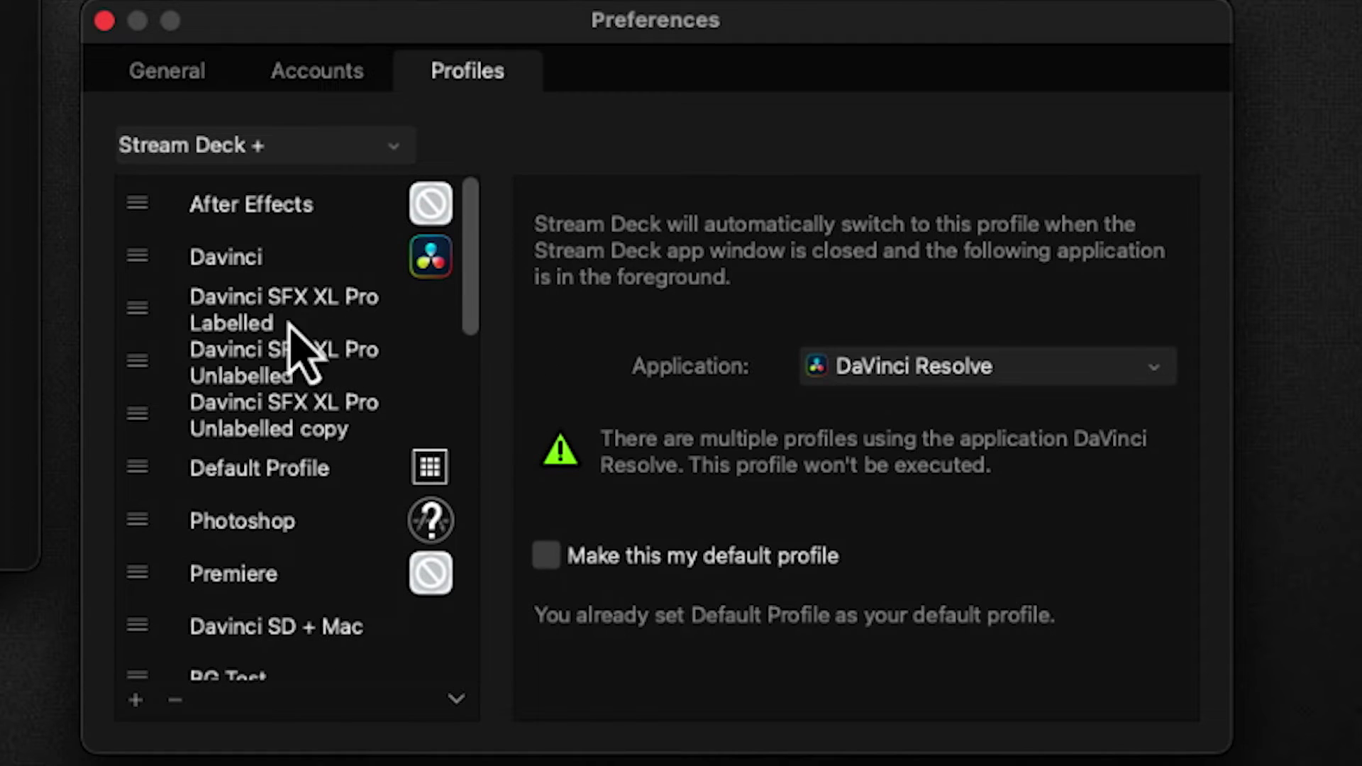
left_click(420, 261)
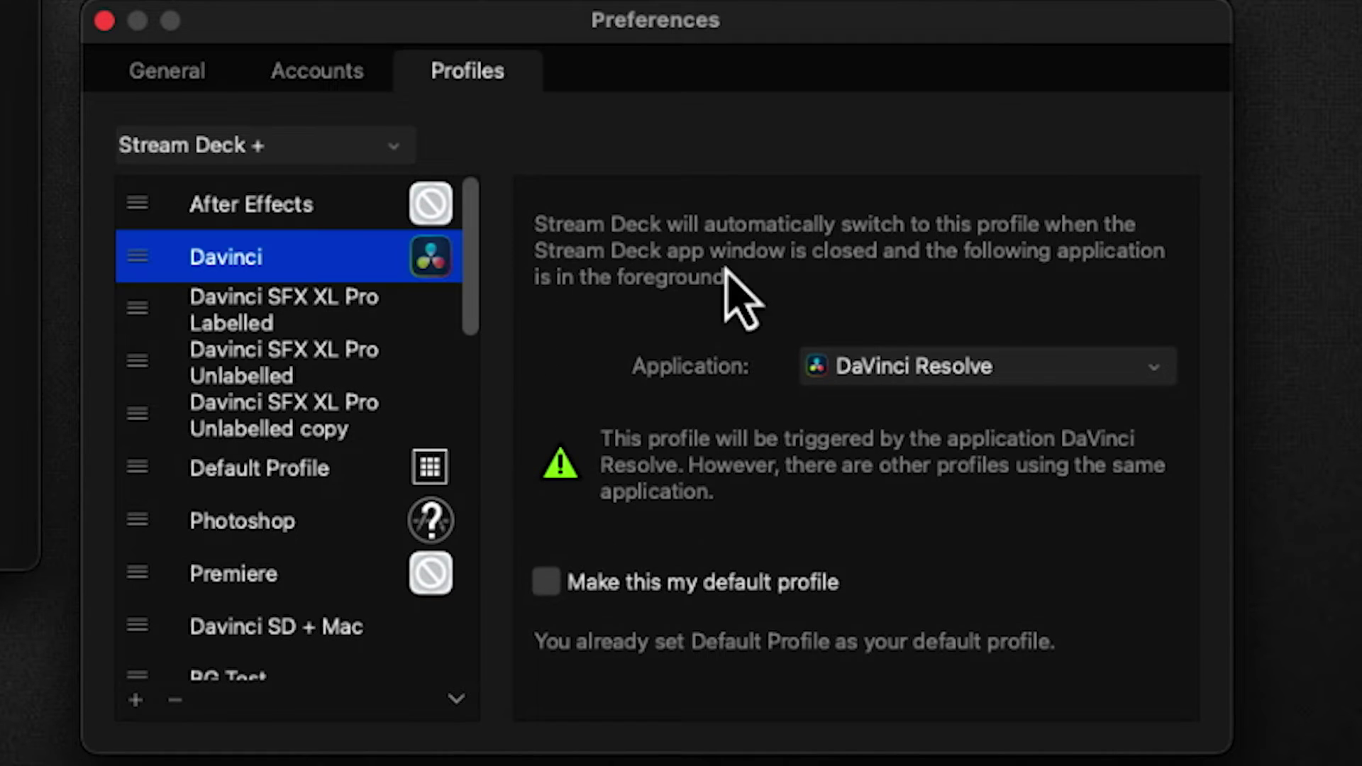
left_click(857, 355)
left_click(909, 410)
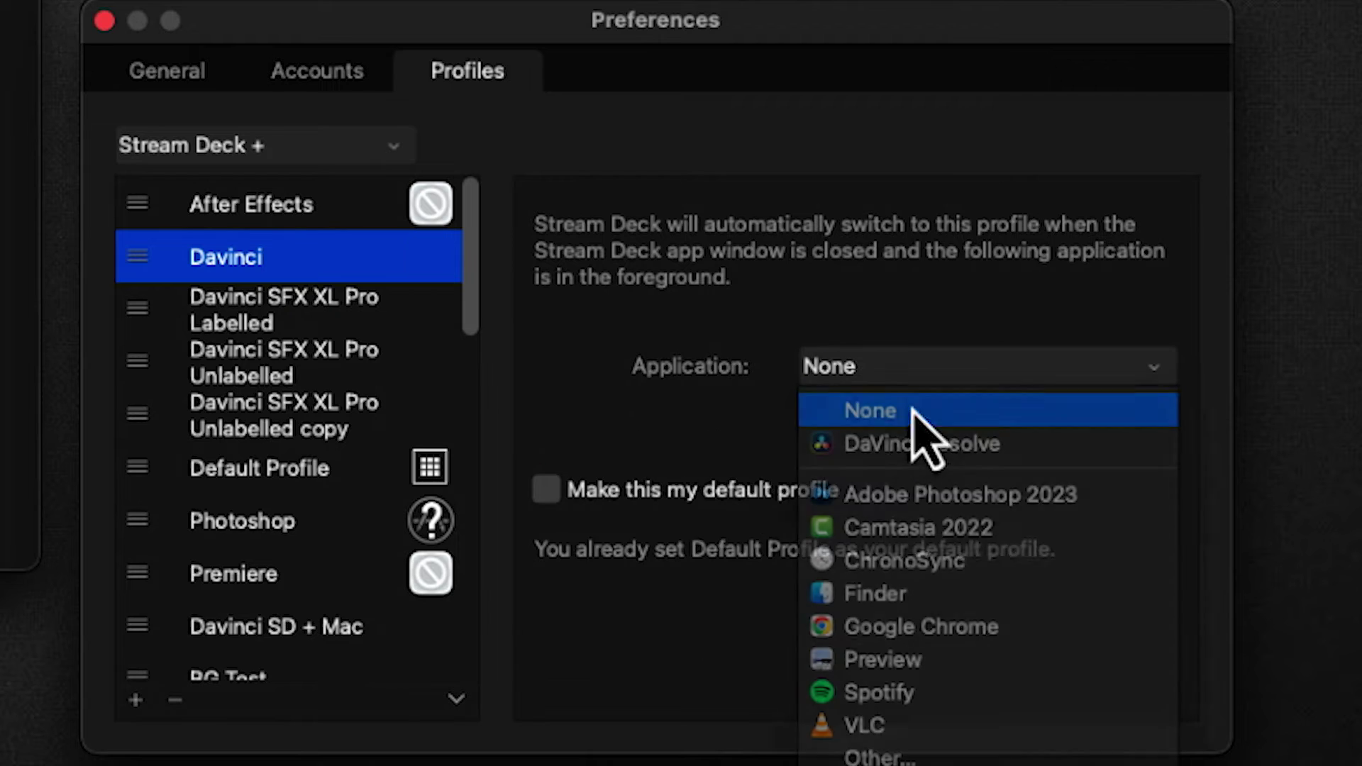
left_click_drag(468, 293, 471, 730)
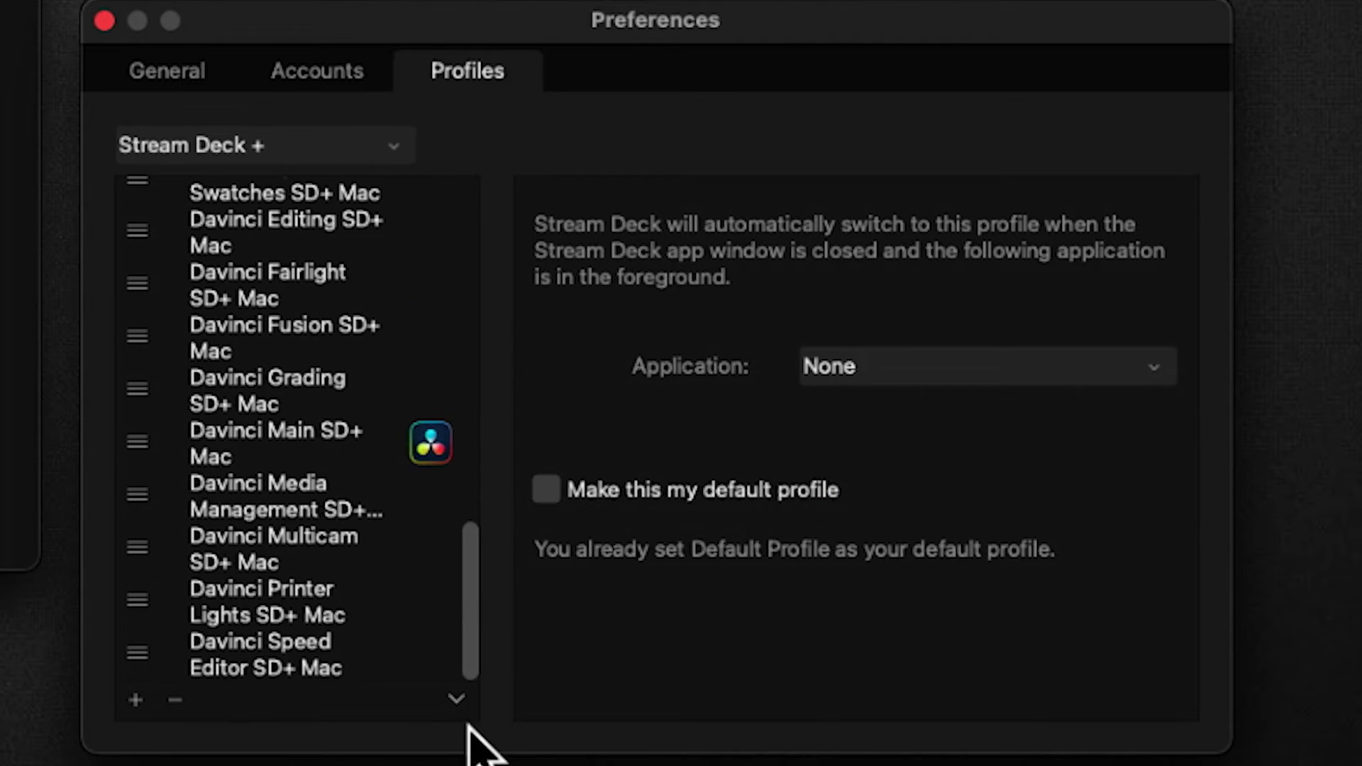
left_click(315, 461)
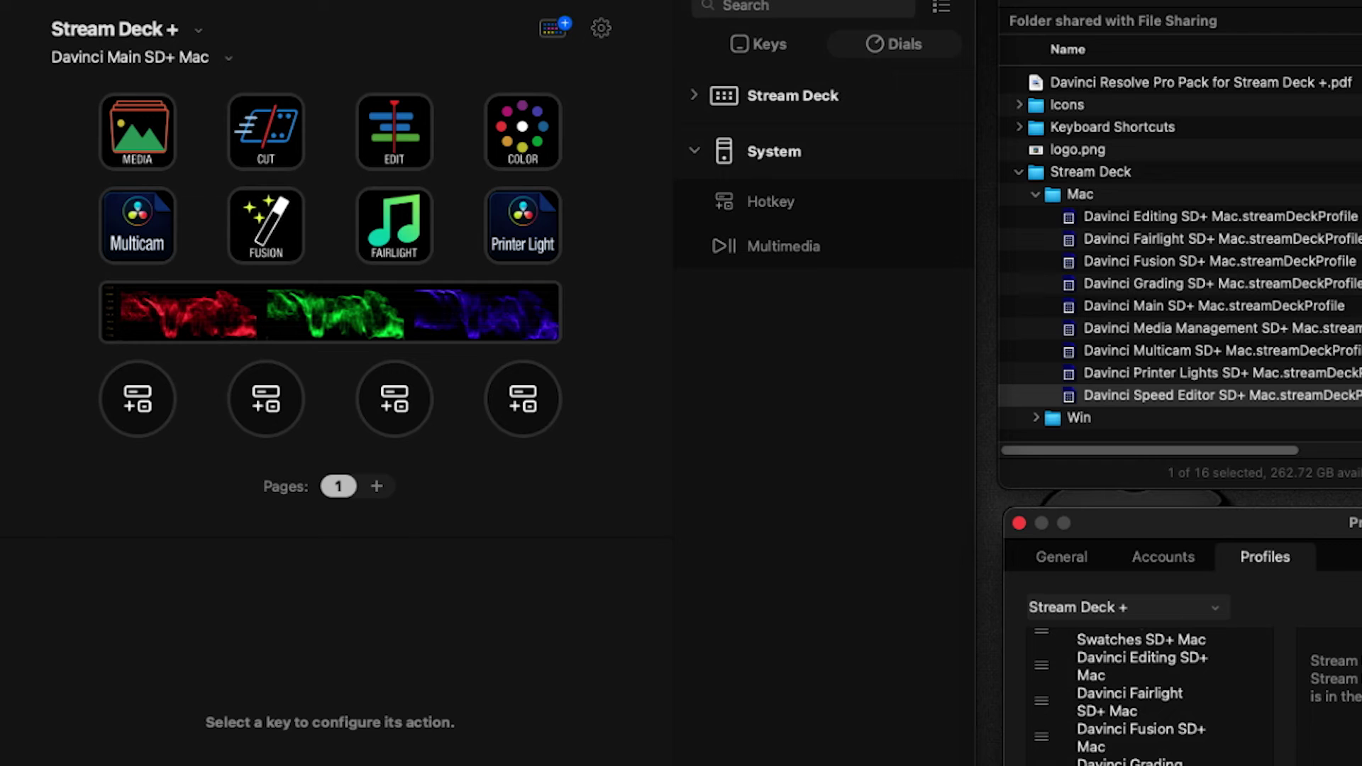
Select the MEDIA key in Davinci Main SD+ Mac and open its Multi Action list.
left_click(573, 504)
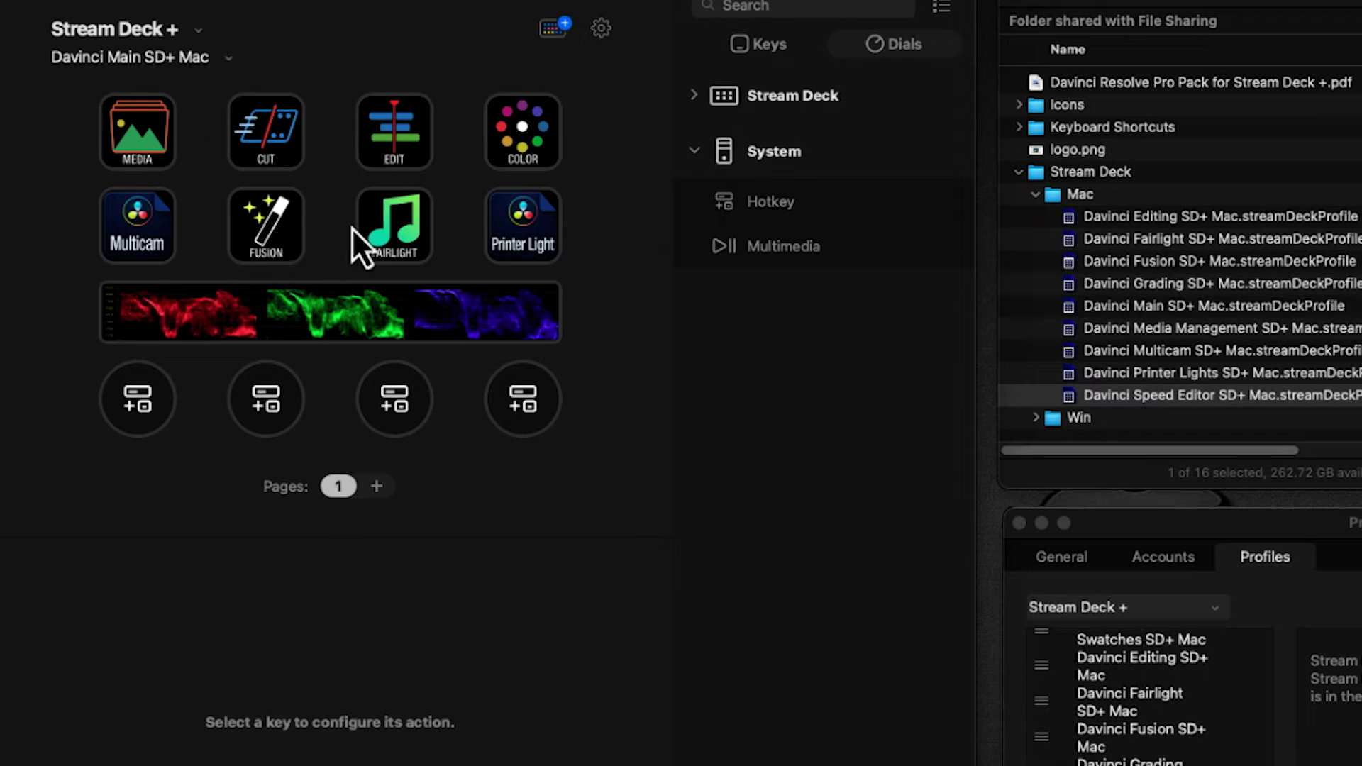
left_click(143, 134)
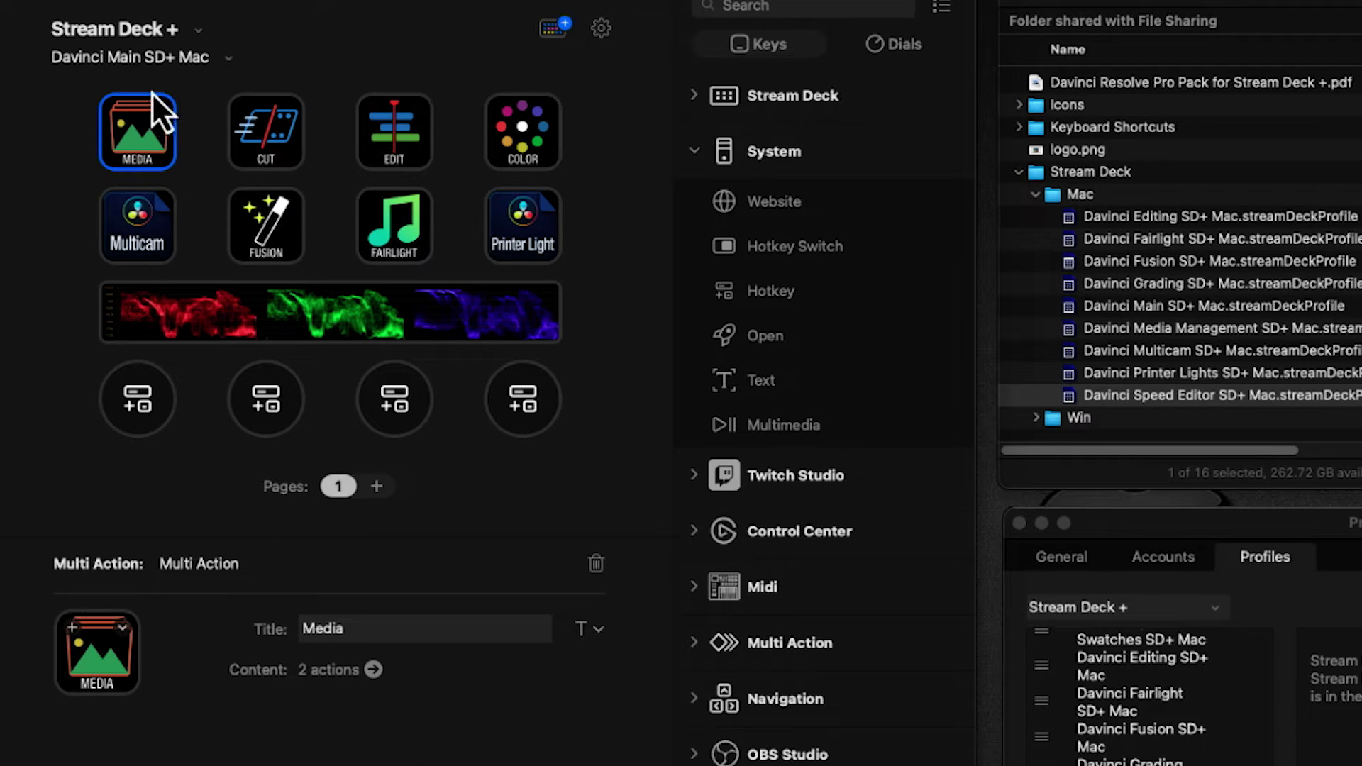
double_click(138, 126)
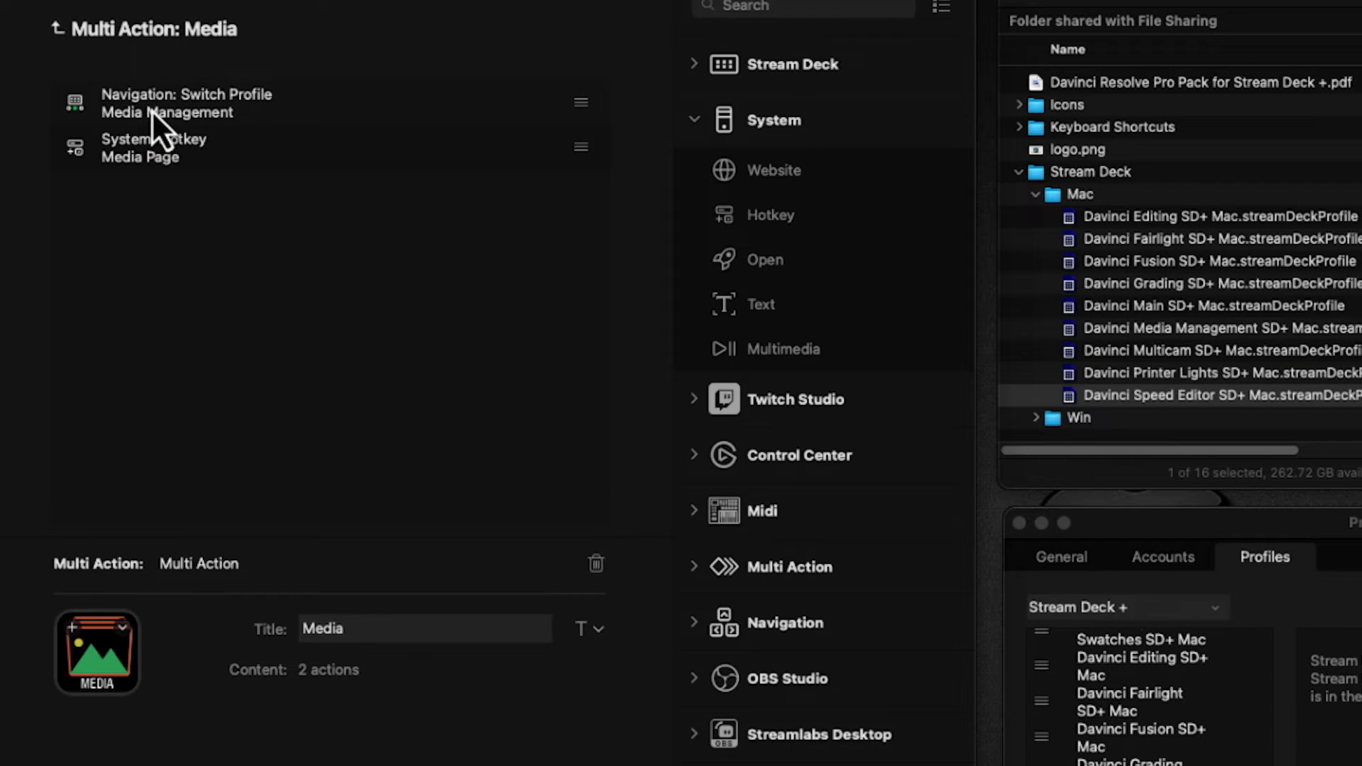
Retarget the Media key's Switch Profile action to Davinci Media Management SD+ Mac.
left_click(152, 109)
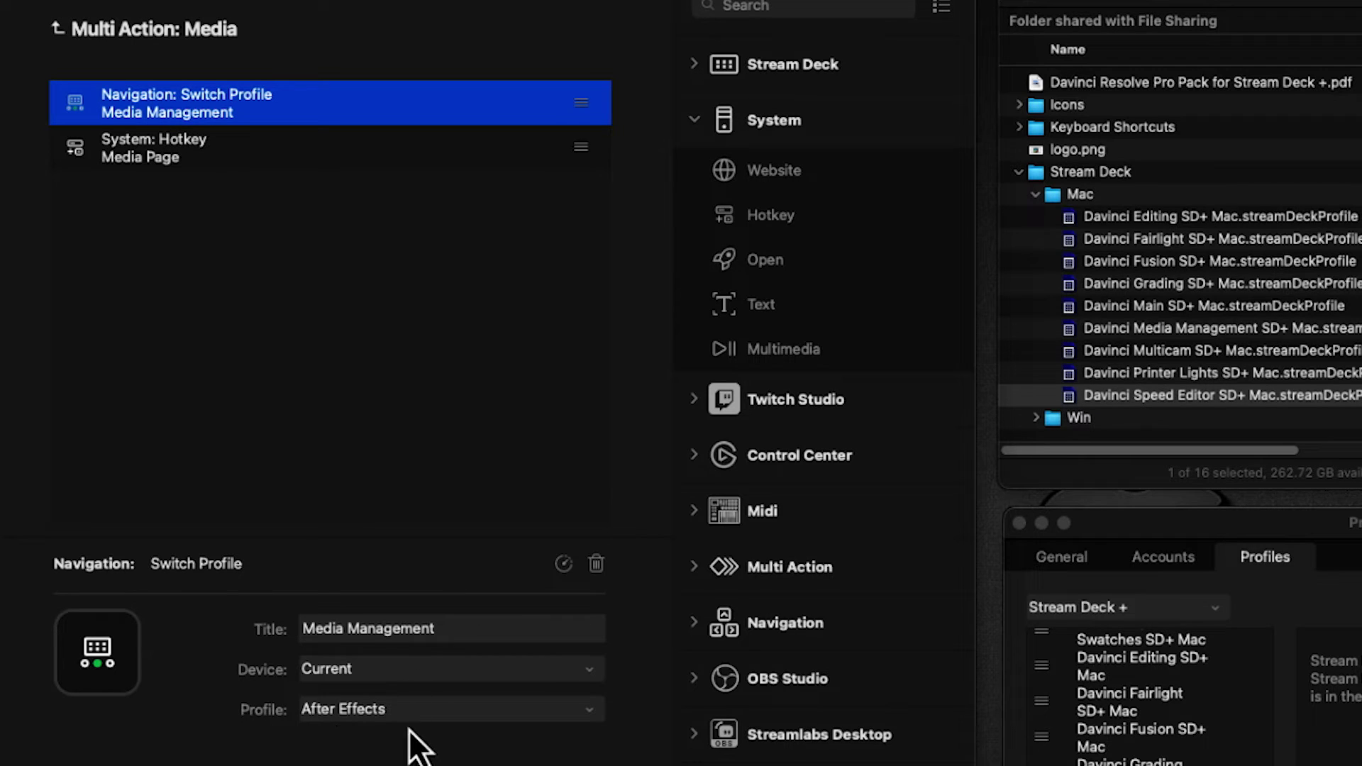
left_click(352, 710)
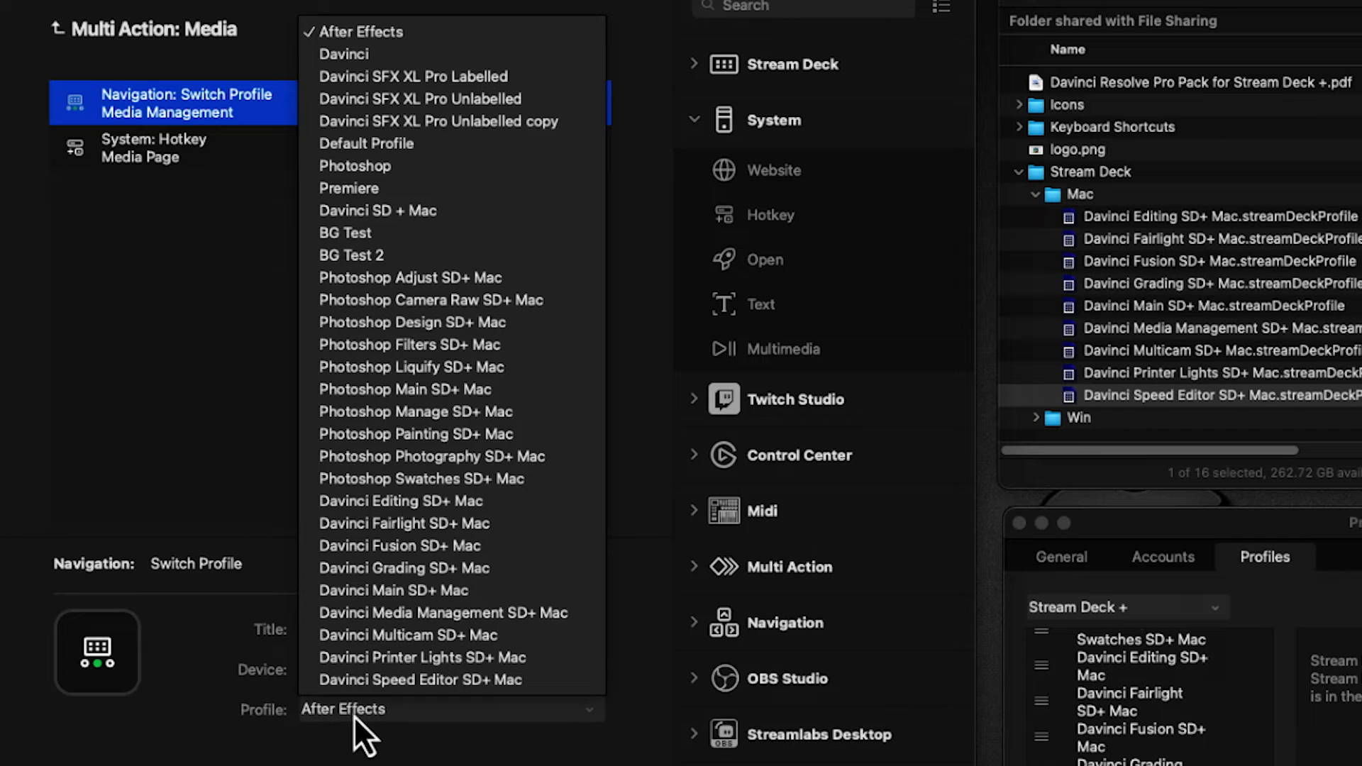
left_click(406, 614)
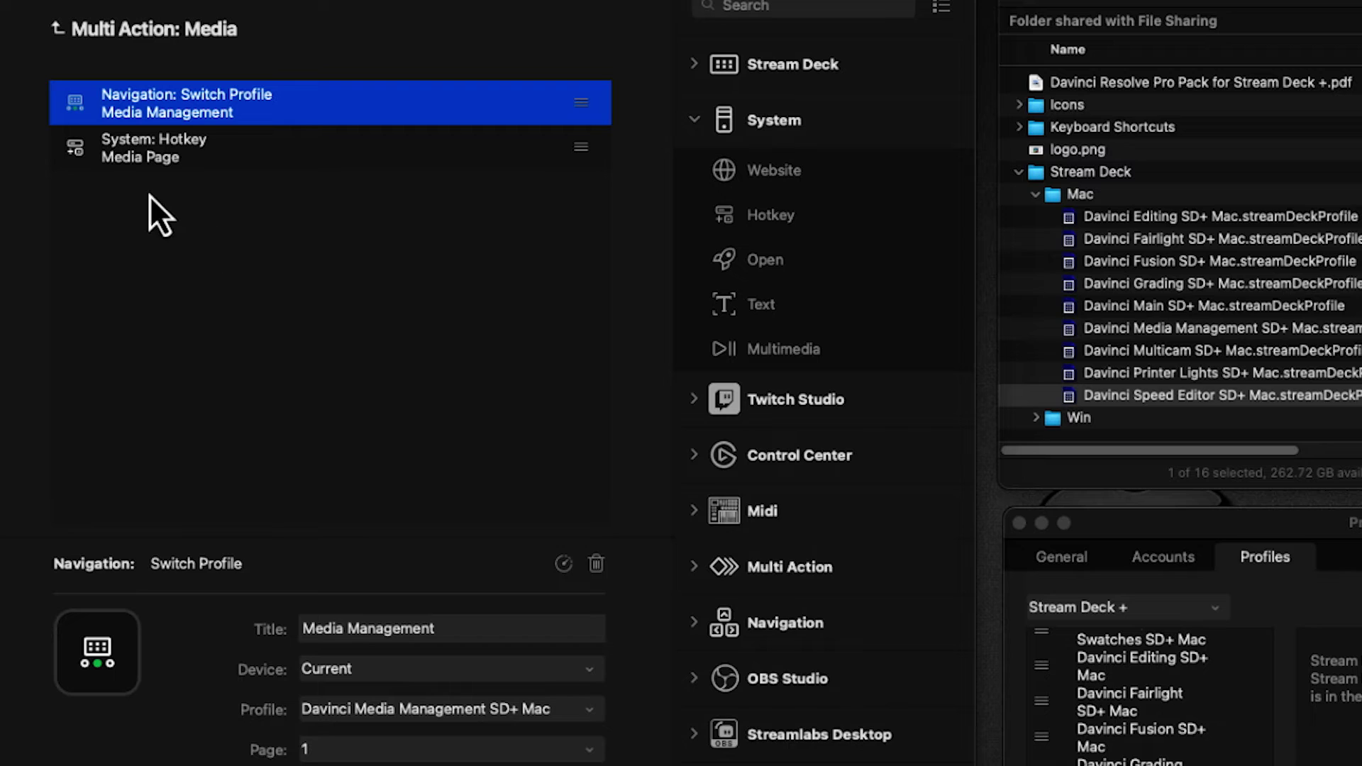
left_click(114, 30)
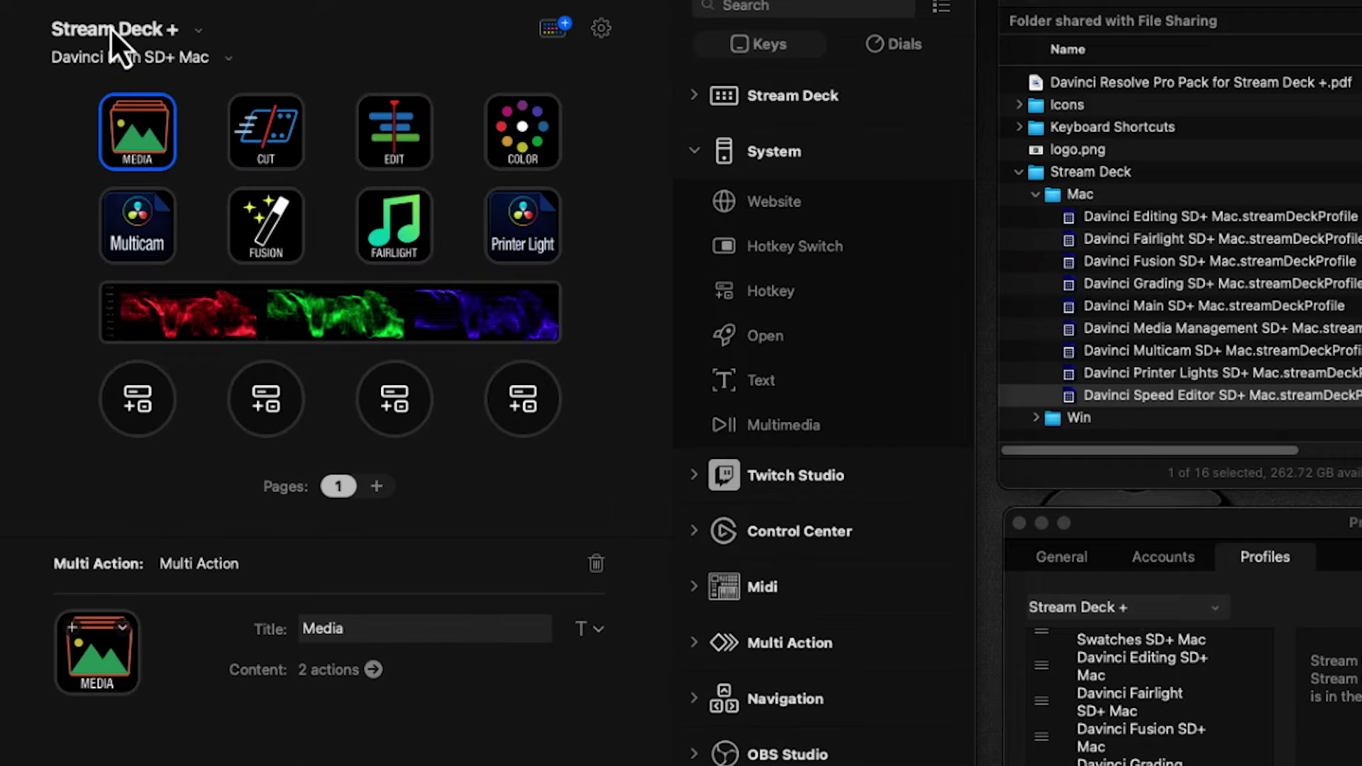
Point the Cut key's Switch Profile action to Davinci Speed Editor SD+ Mac.
double_click(241, 133)
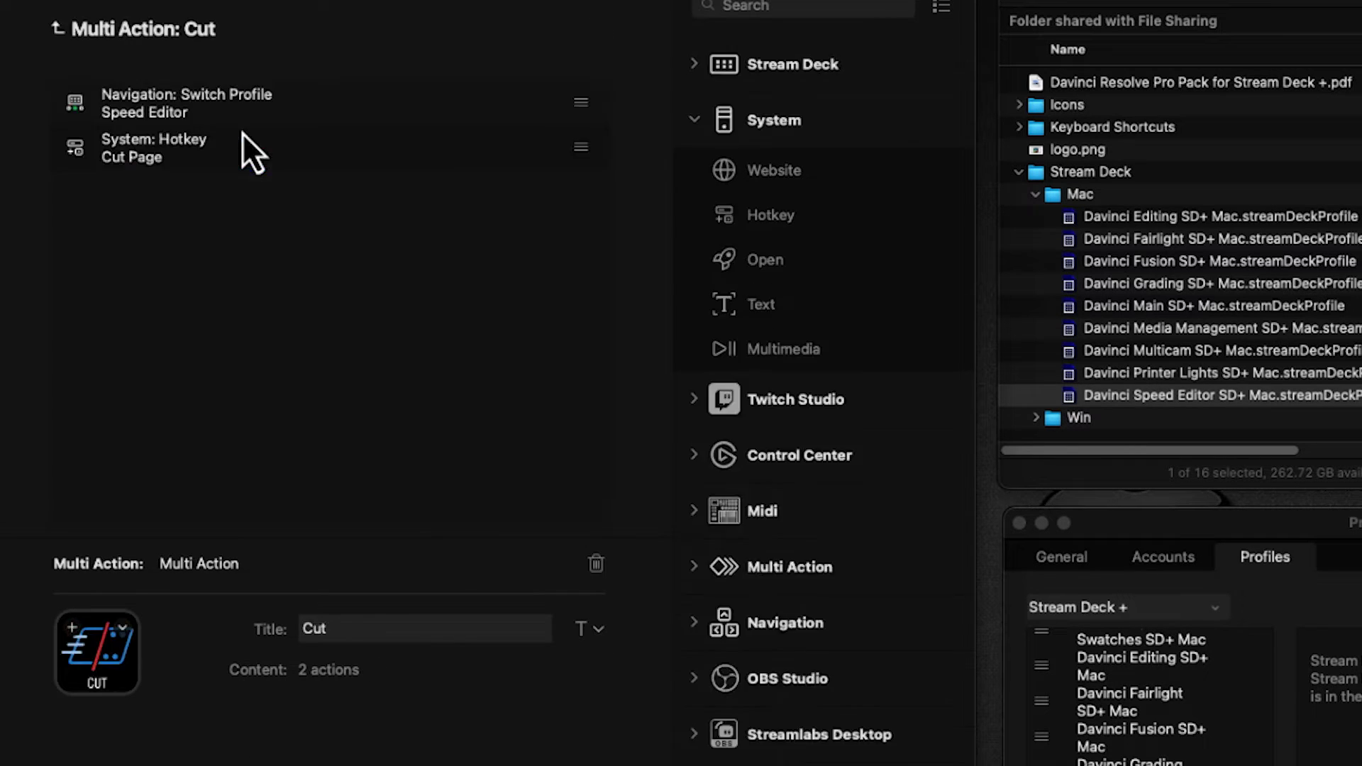
left_click(197, 106)
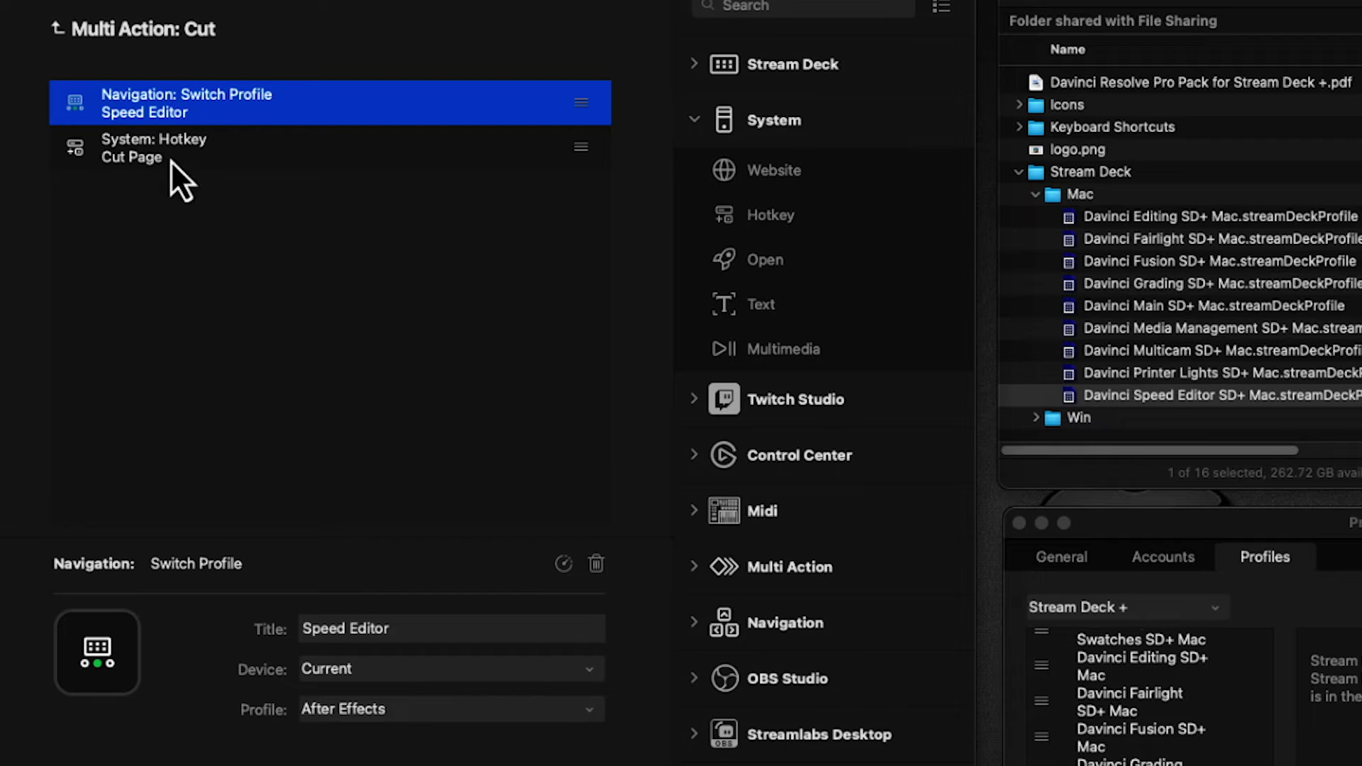
left_click(372, 712)
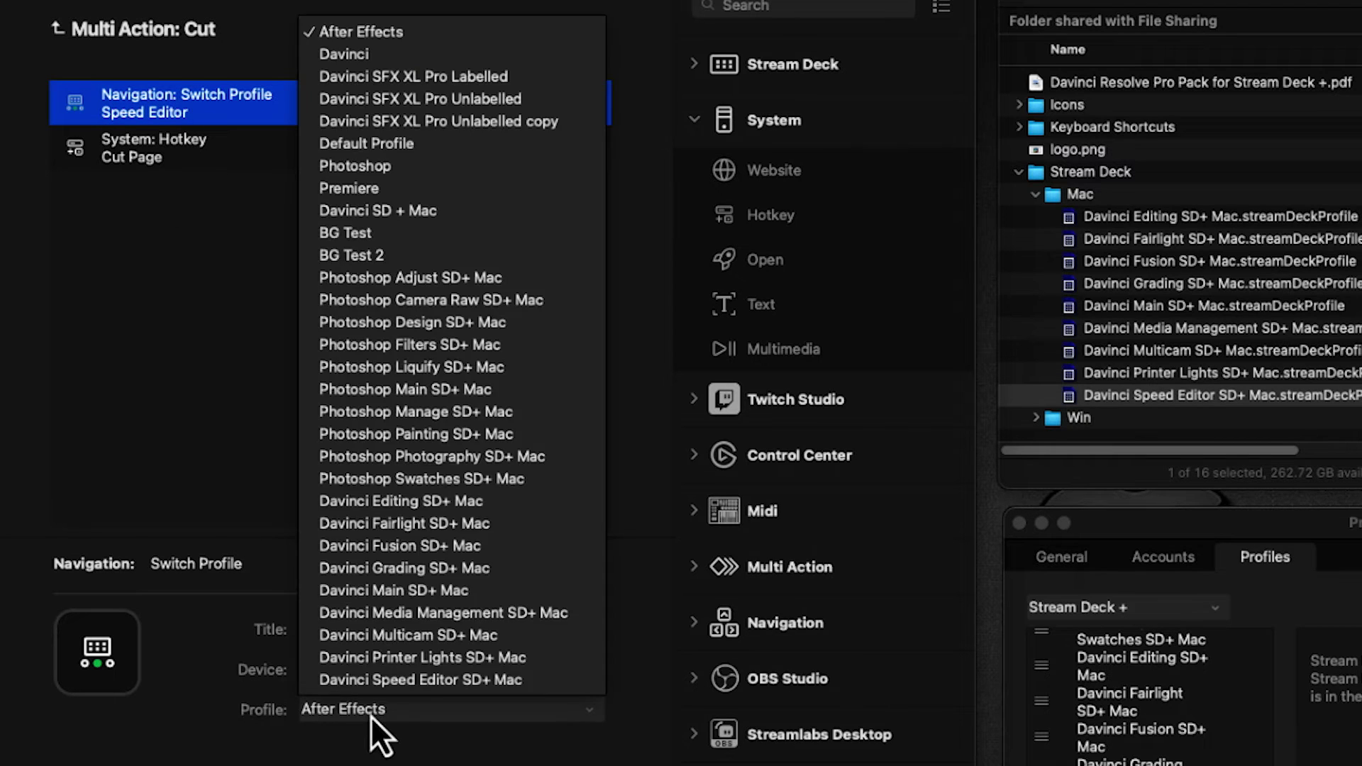
left_click(393, 681)
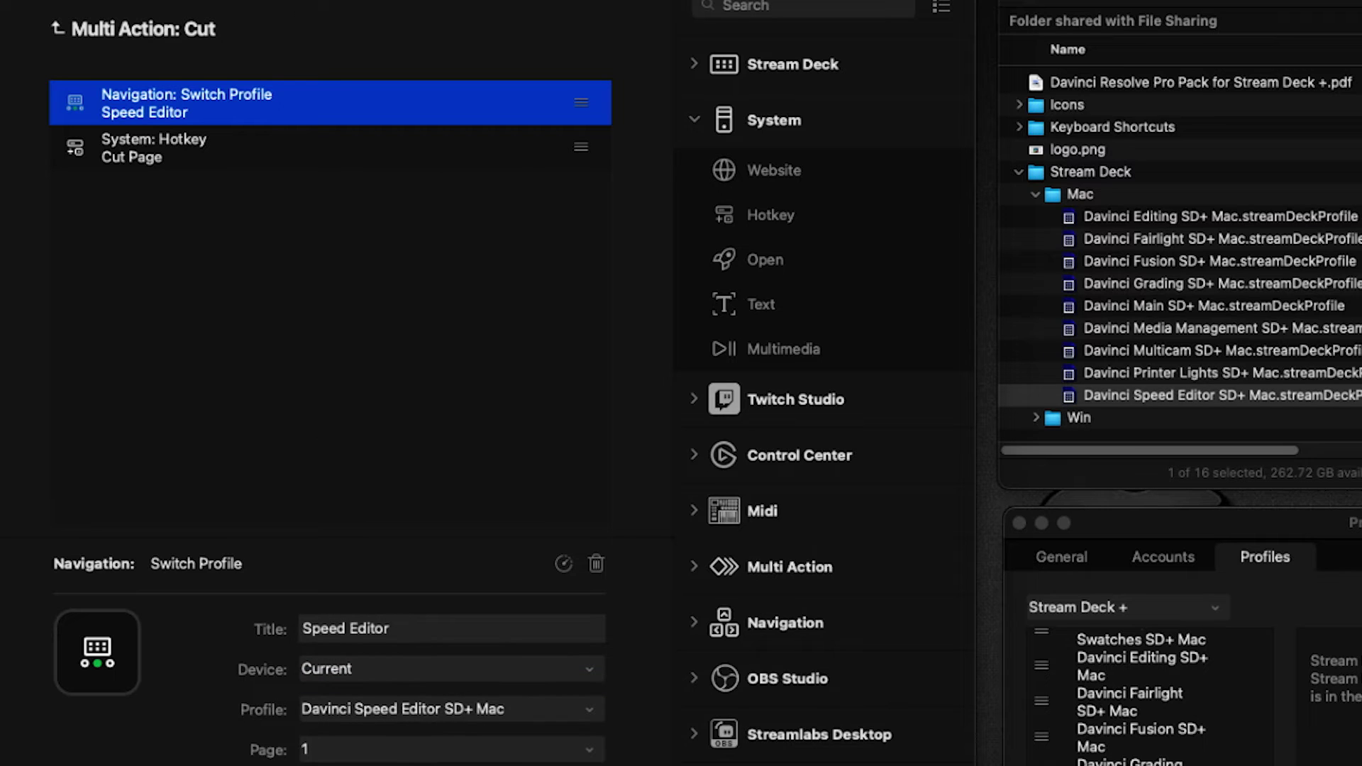
left_click(58, 28)
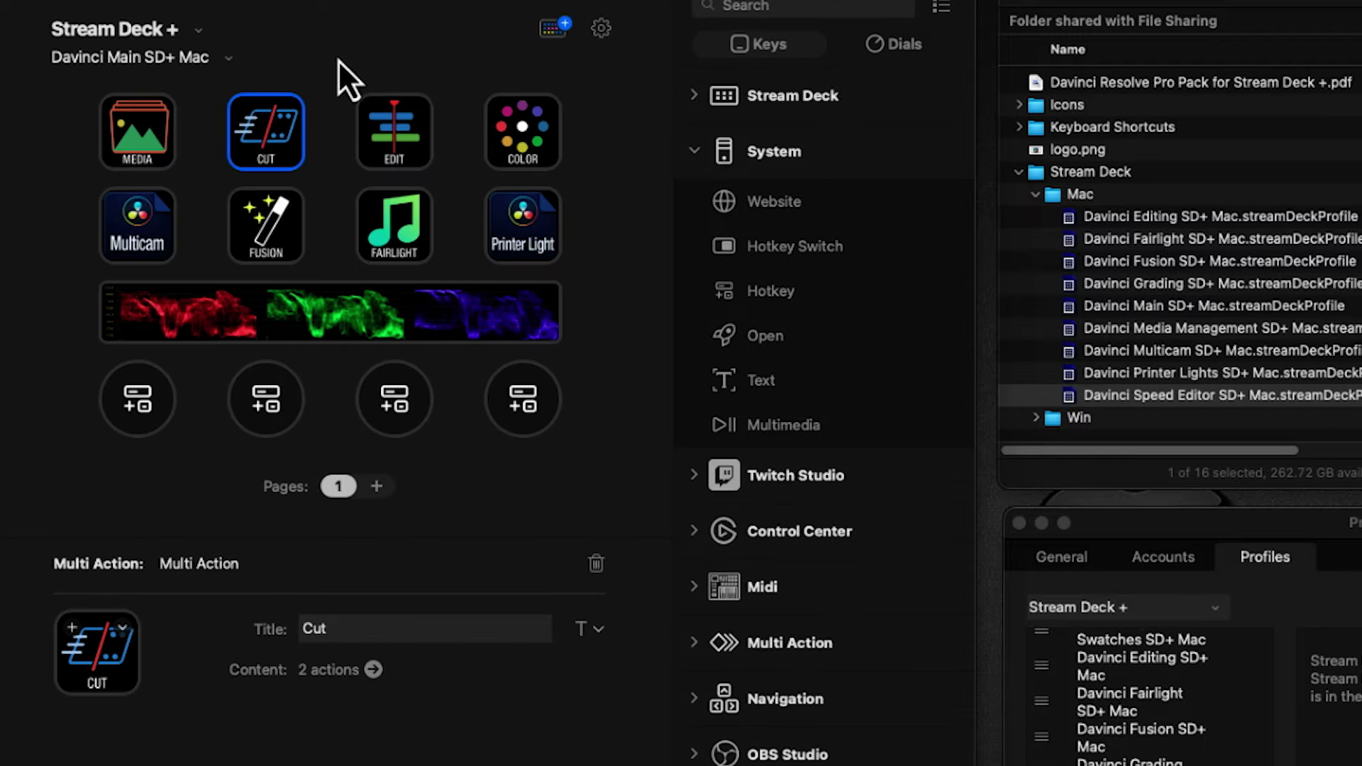
Point the EDIT key's Switch Profile action to Davinci Editing SD+ Mac.
double_click(402, 146)
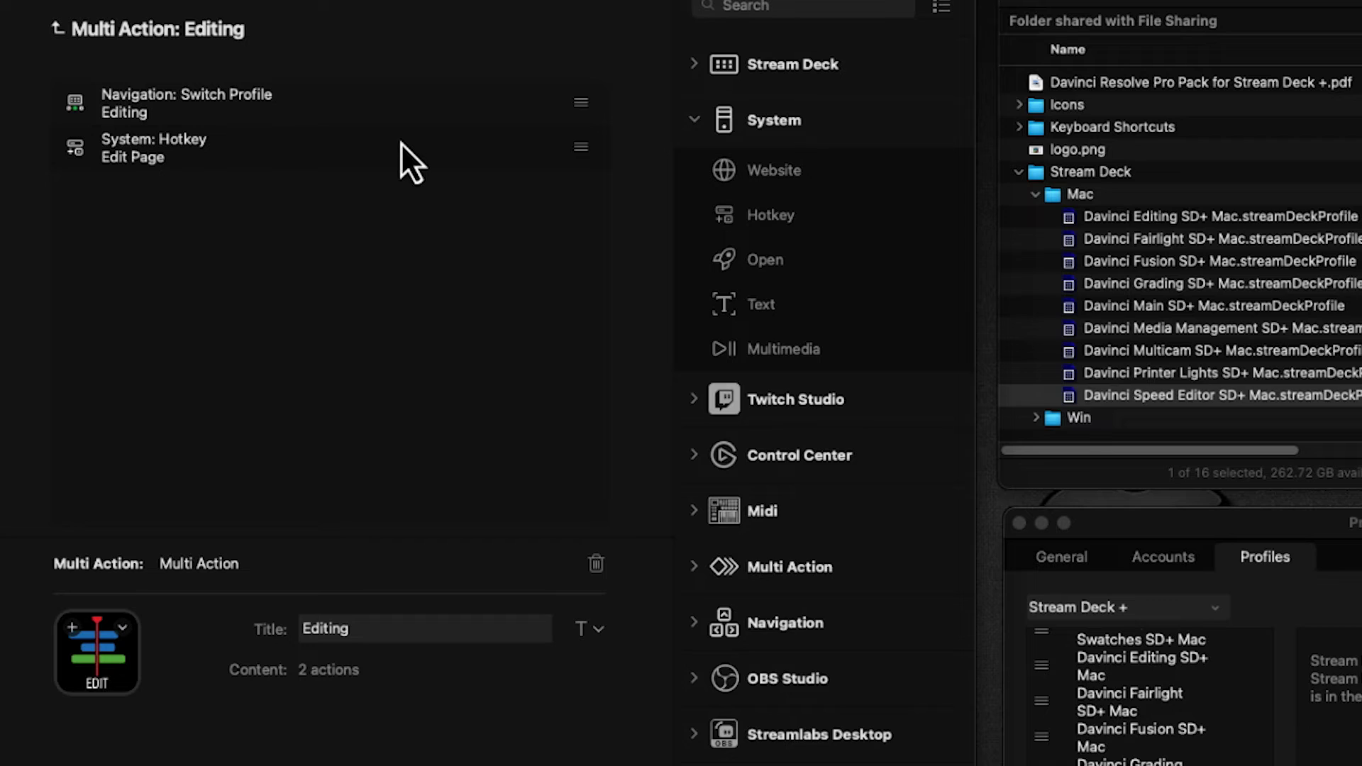
left_click(231, 105)
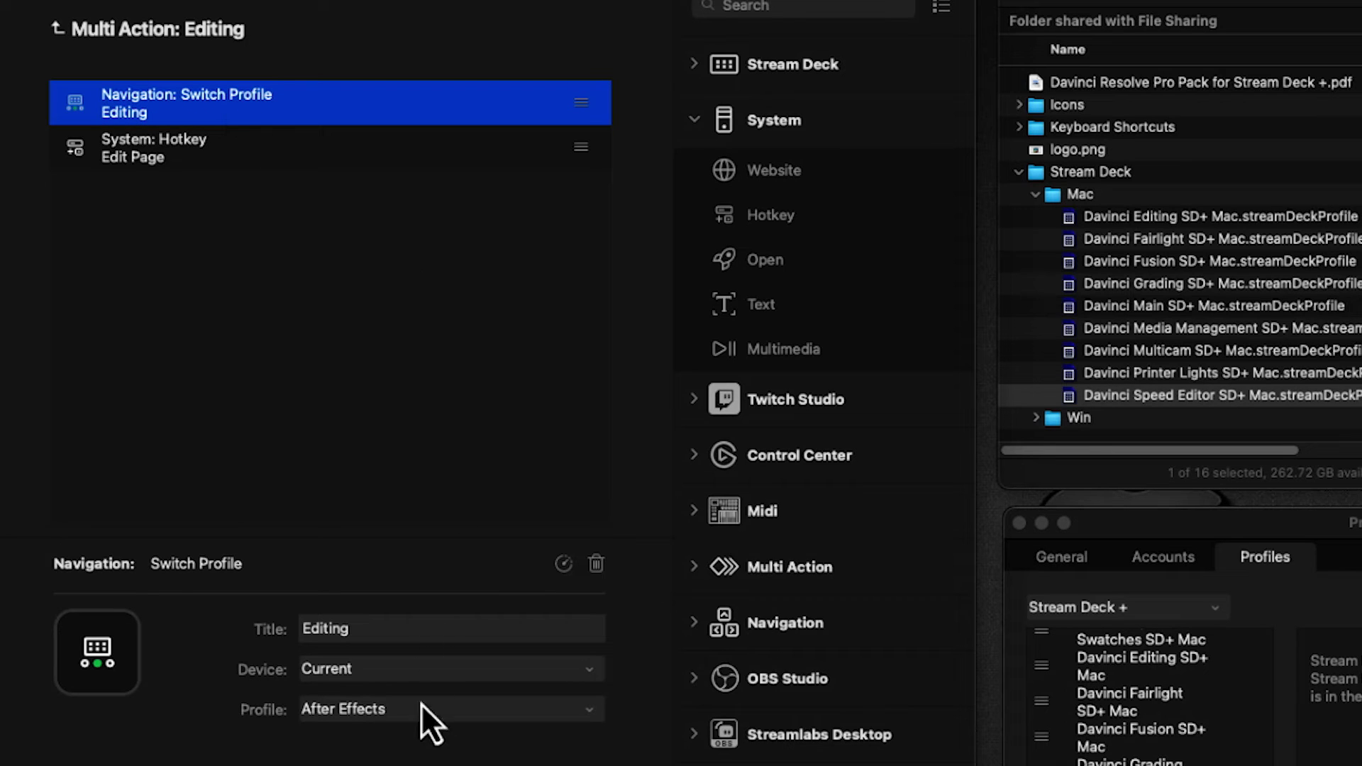
left_click(395, 718)
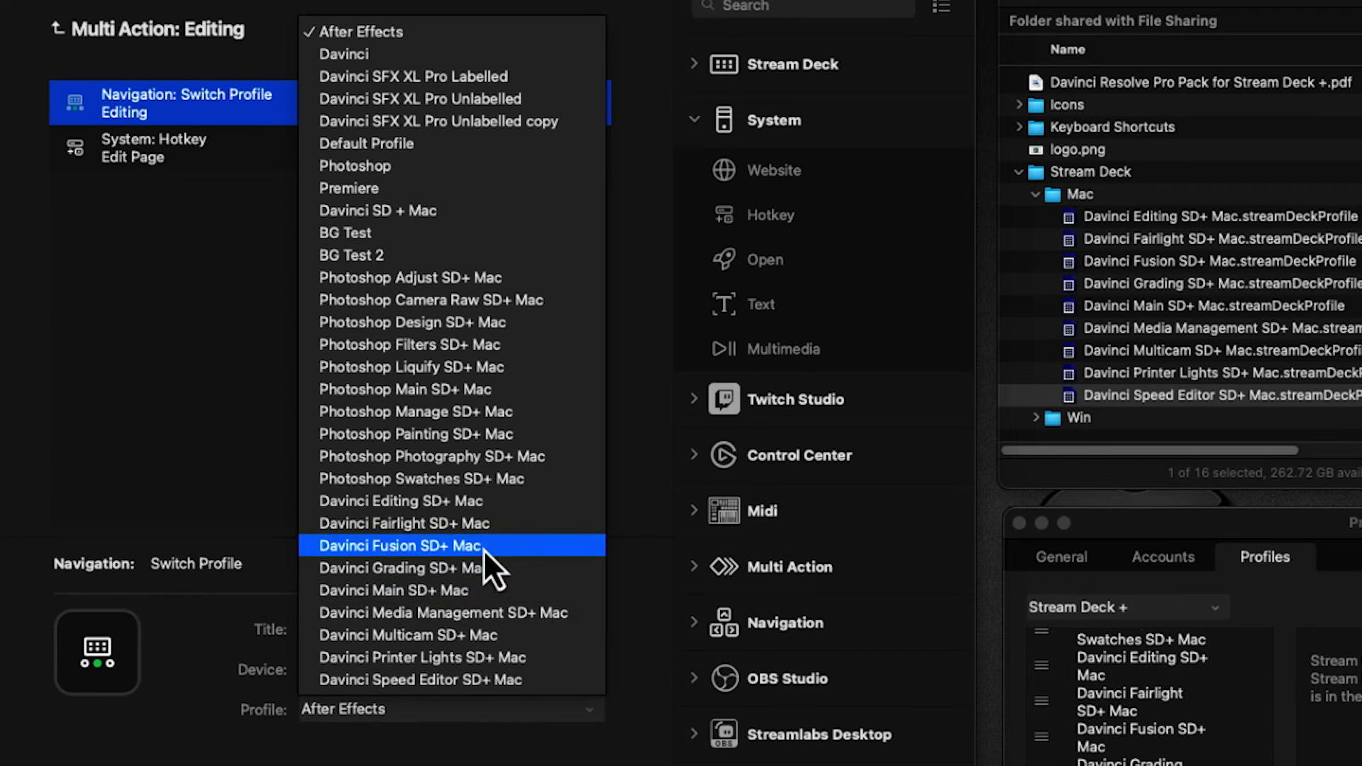
left_click(480, 510)
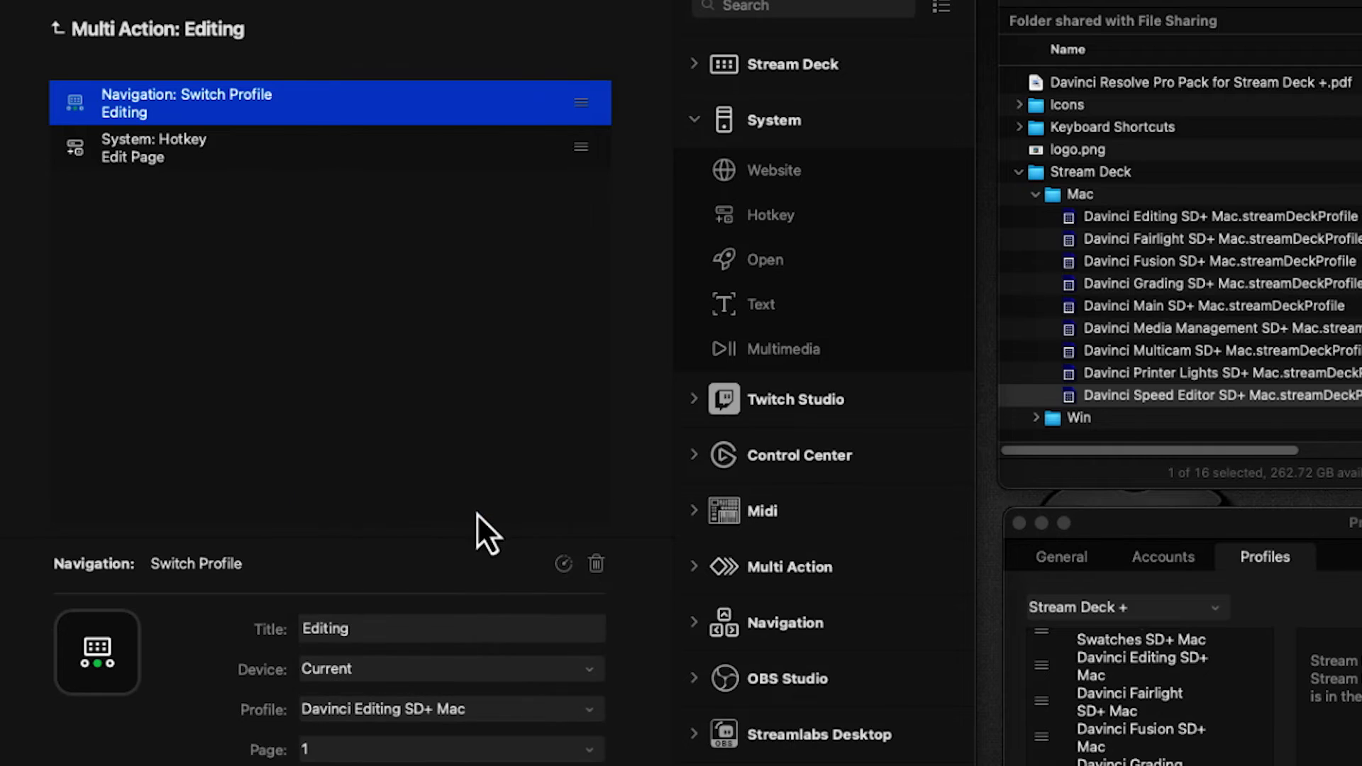
left_click(163, 29)
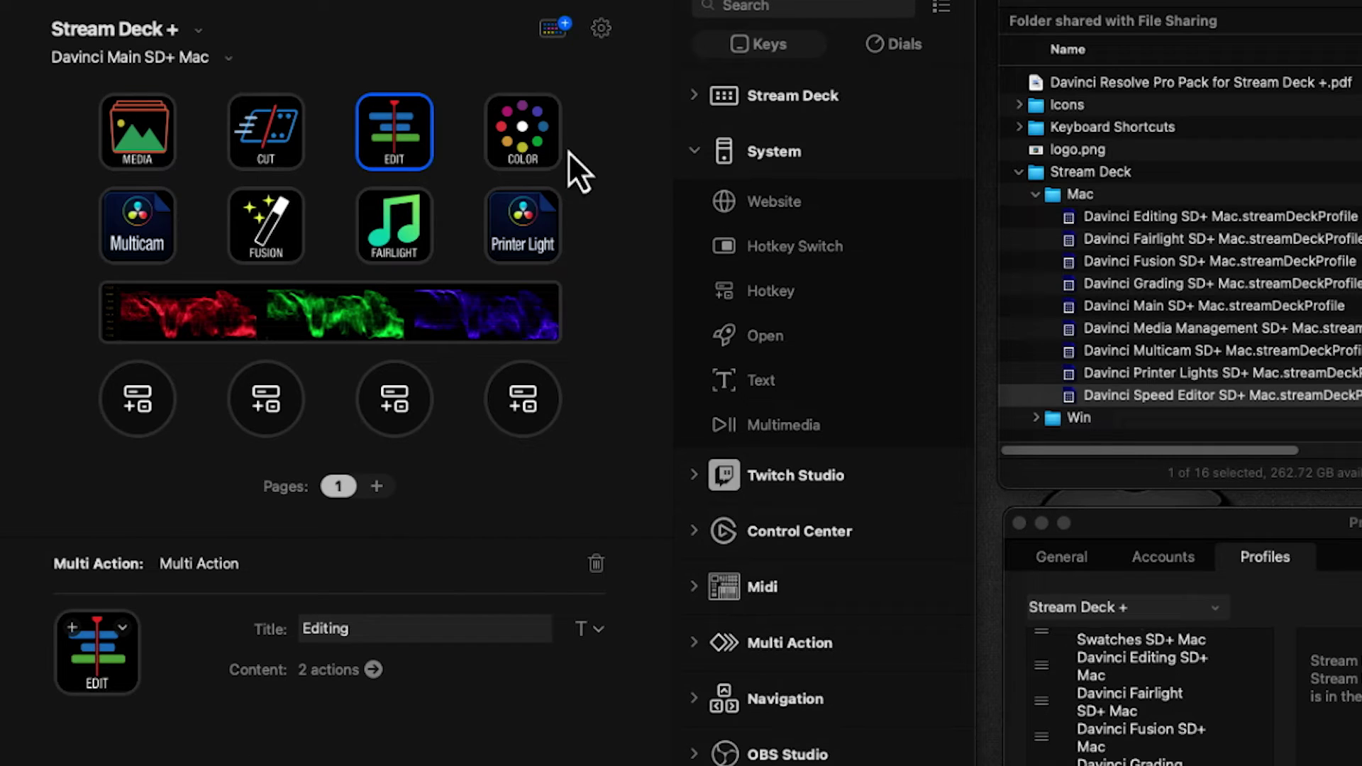
Point the COLOR key's Switch Profile action to Davinci Grading SD+ Mac.
double_click(517, 143)
left_click(291, 102)
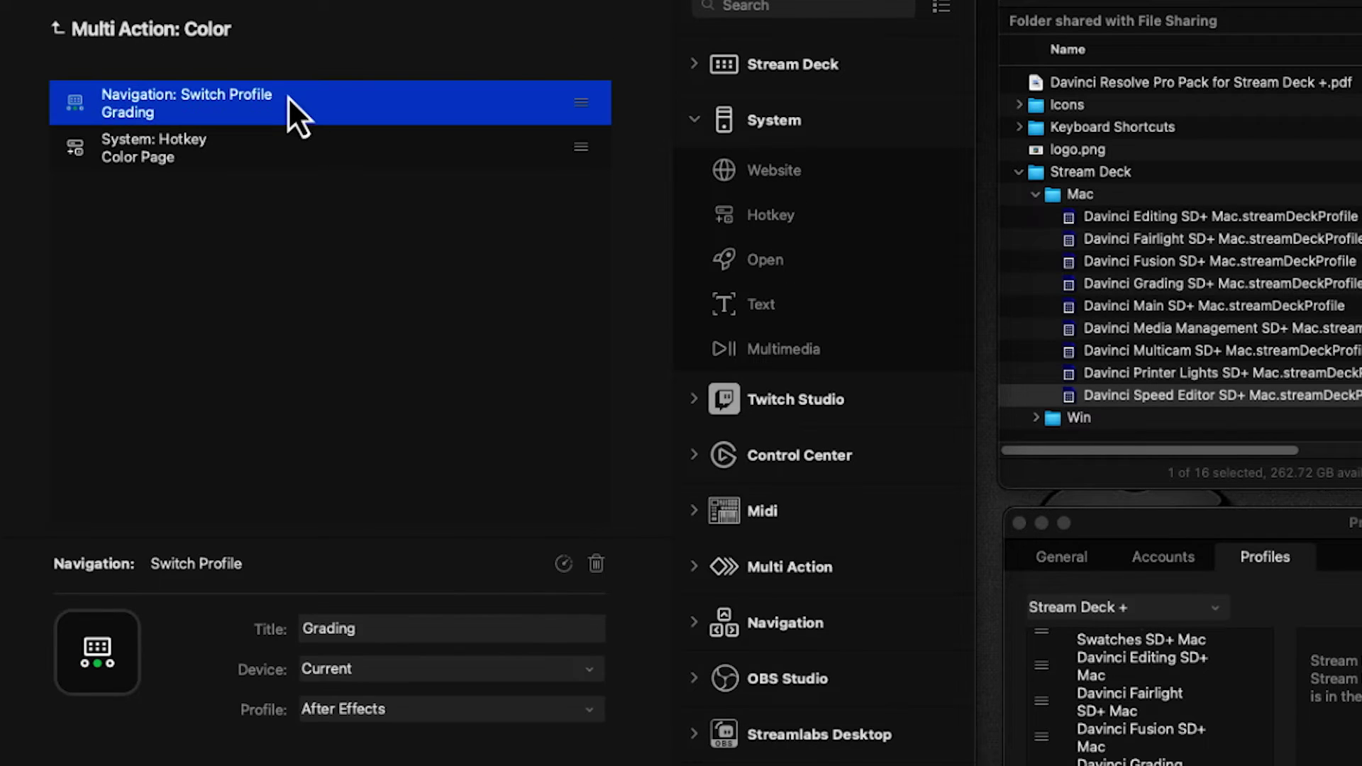
left_click(352, 713)
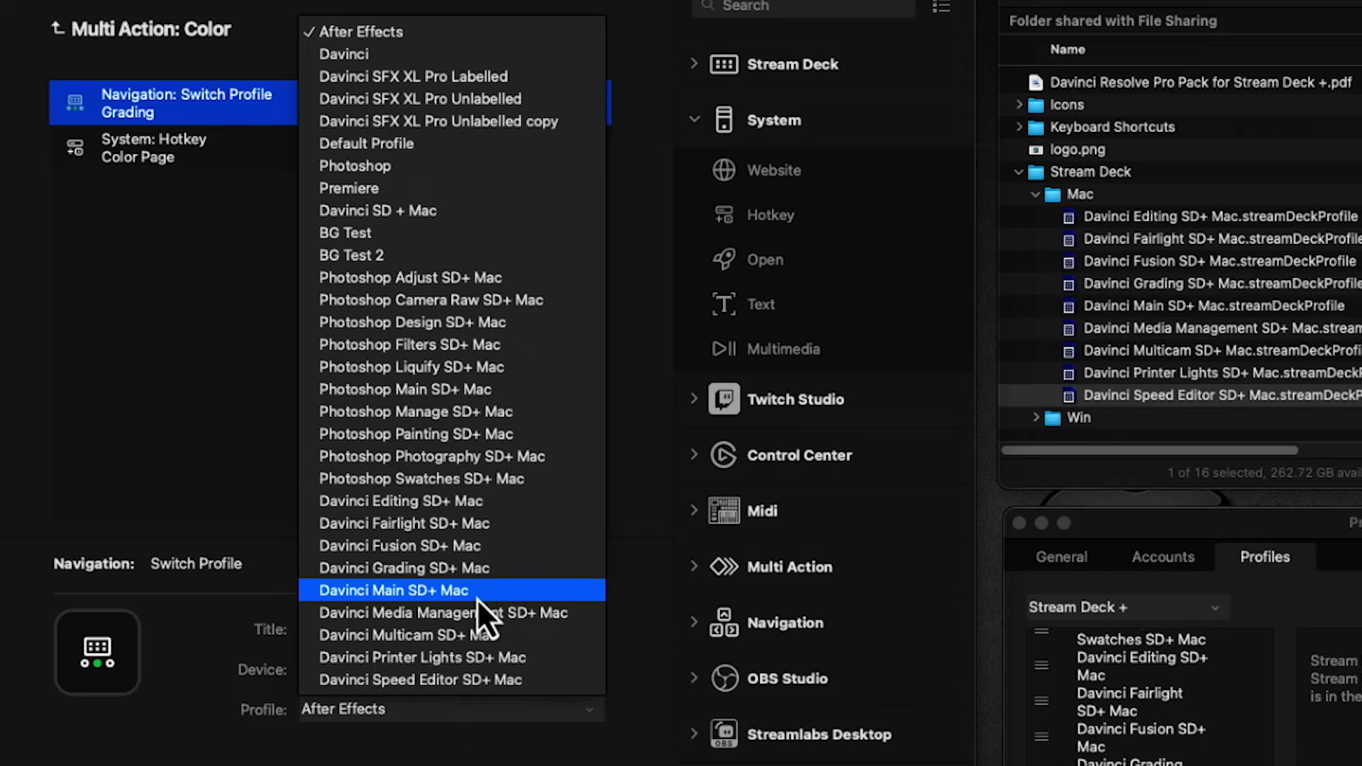
left_click(479, 576)
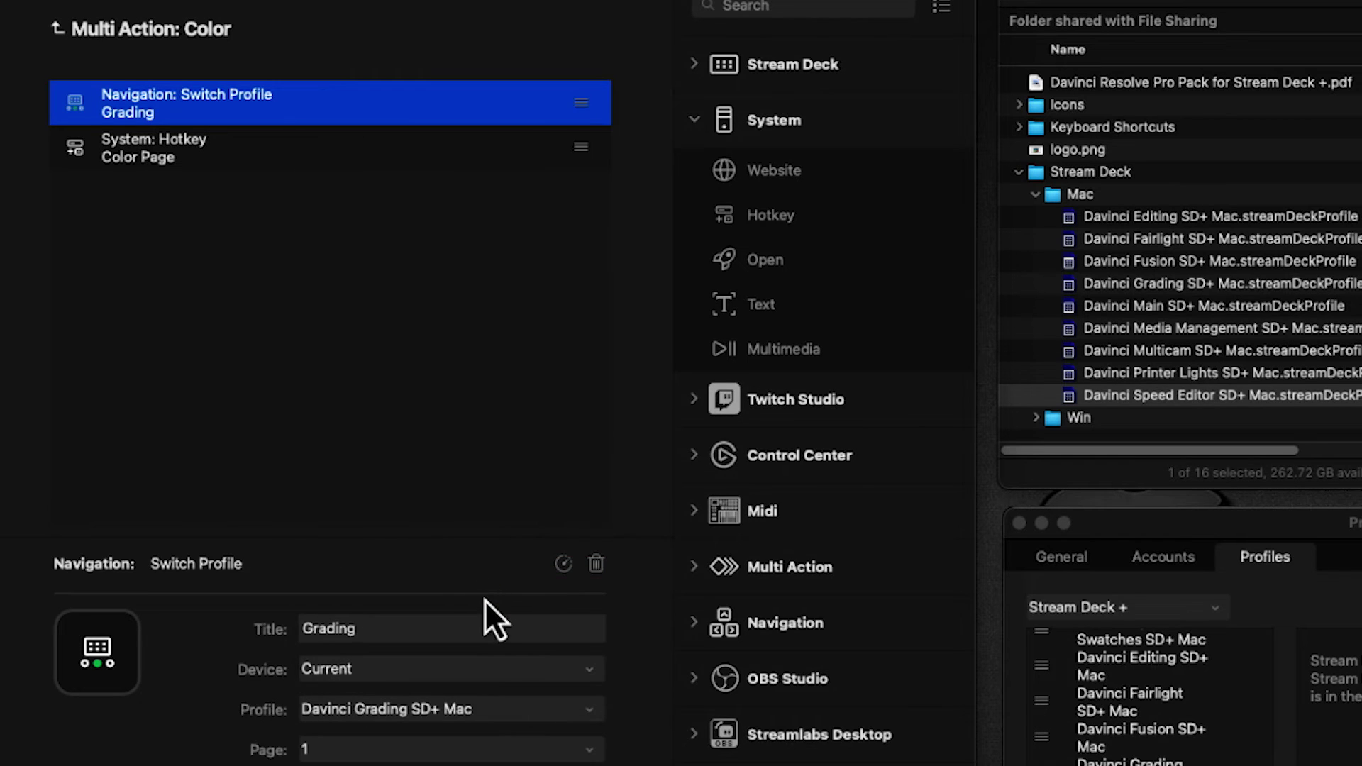
left_click(143, 44)
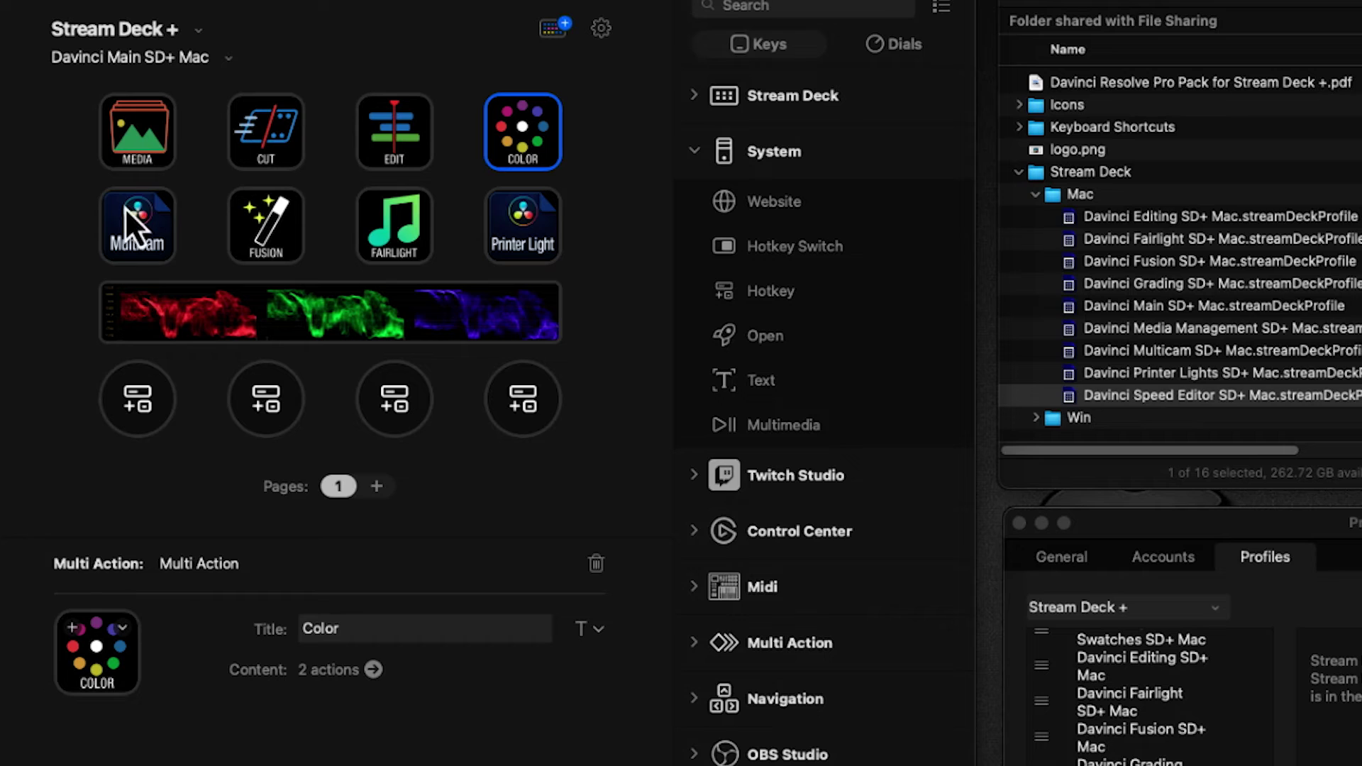
Relink the Multicam and Fusion keys to Davinci Multicam SD+ Mac and Davinci Fusion SD+ Mac.
double_click(151, 233)
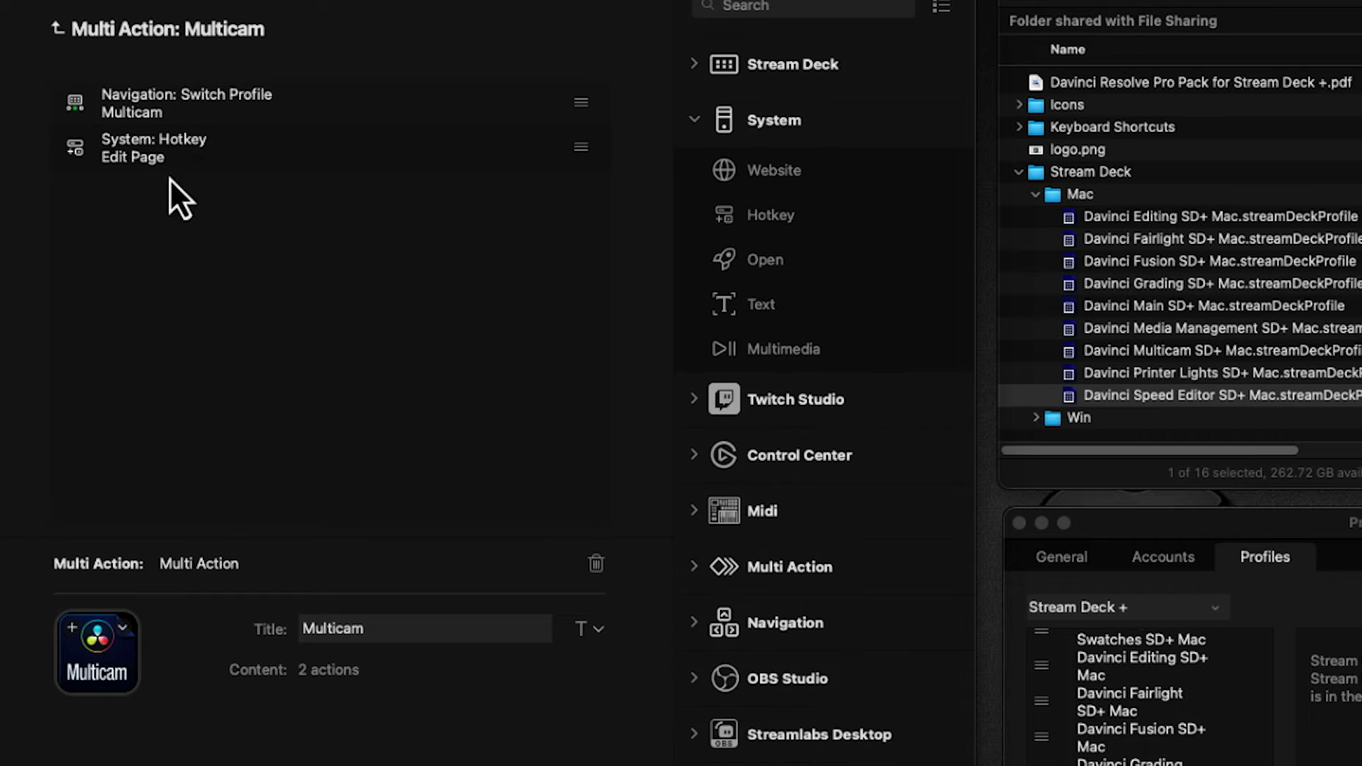
left_click(212, 110)
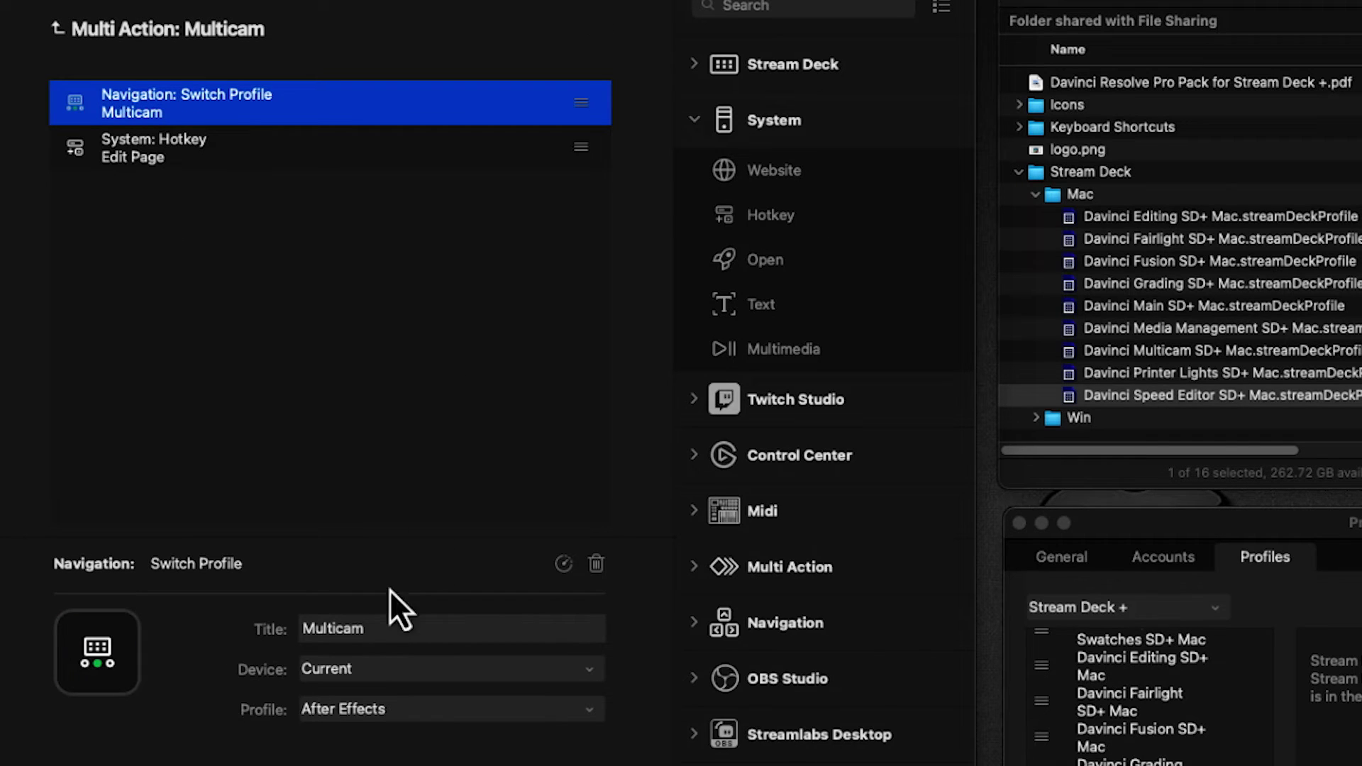
left_click(335, 709)
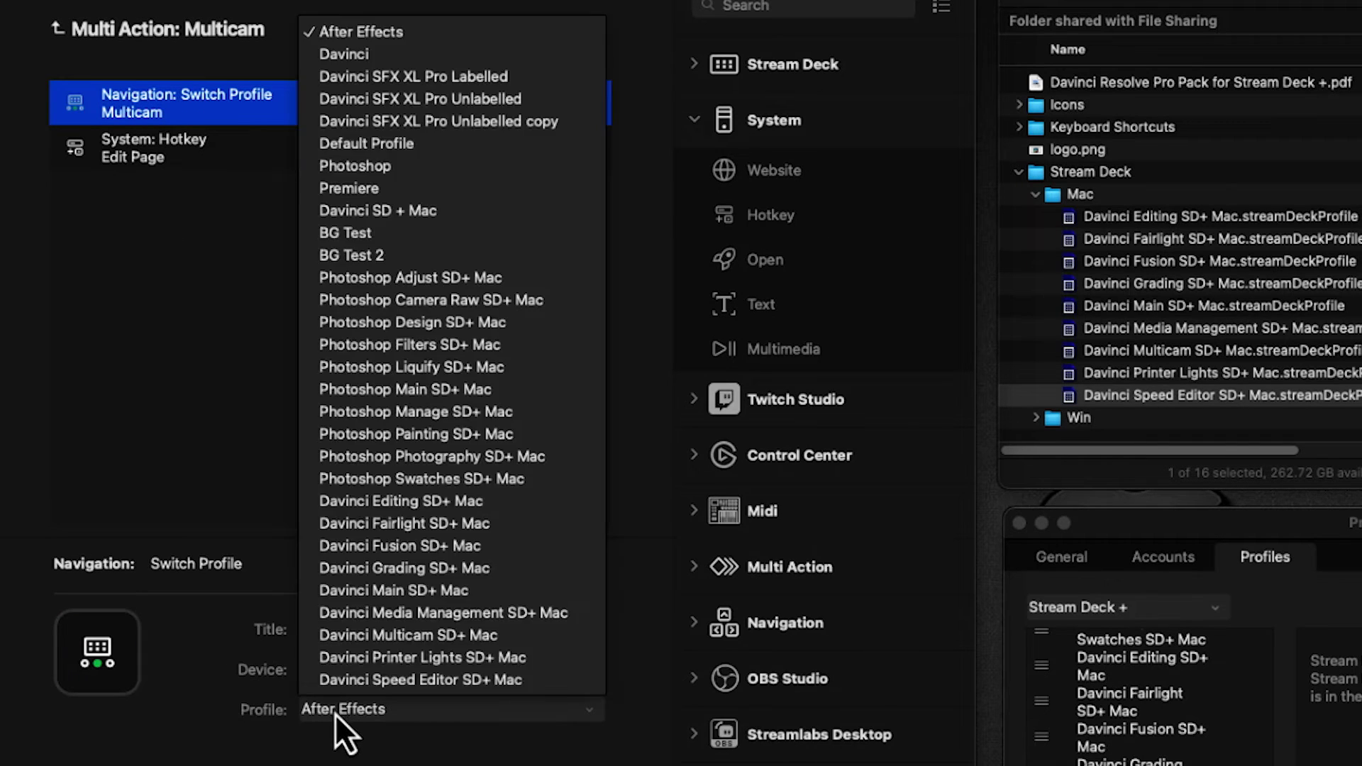
left_click(381, 643)
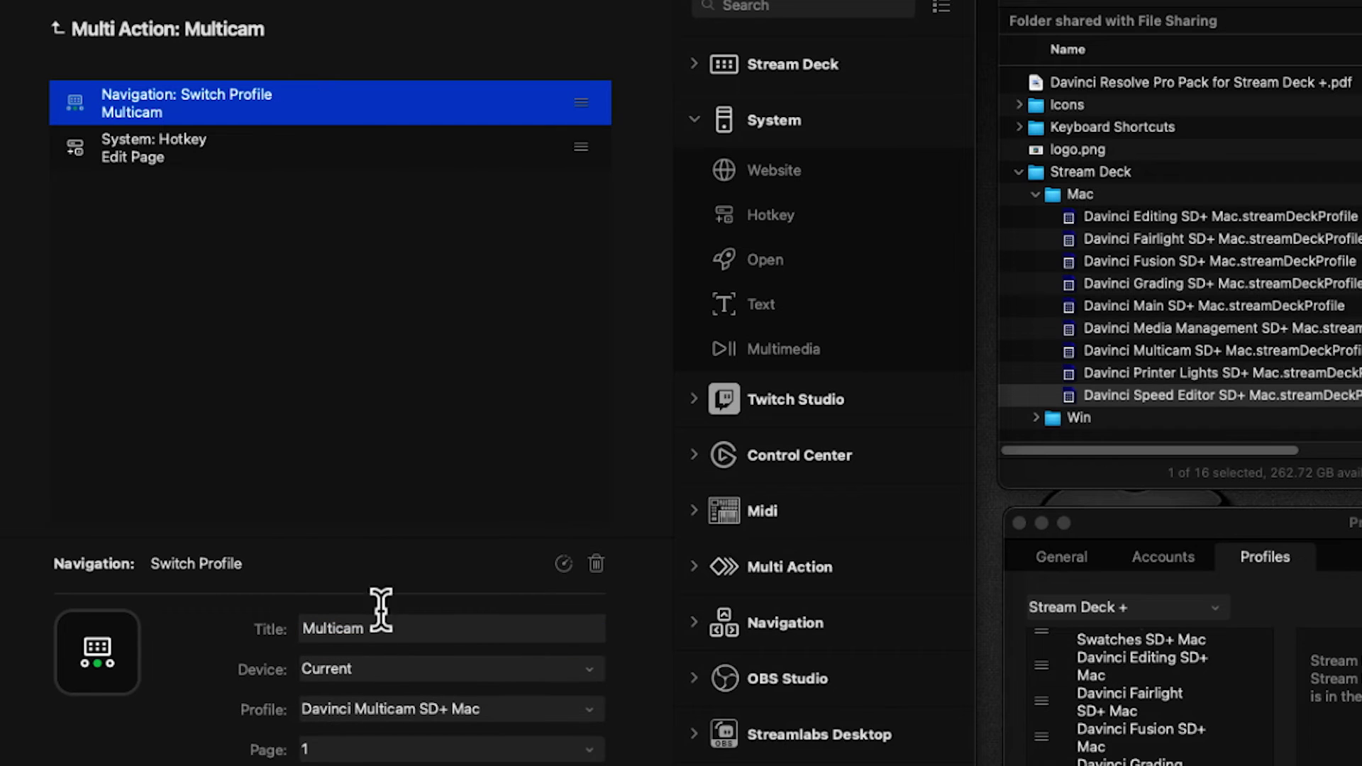
left_click(177, 32)
double_click(287, 241)
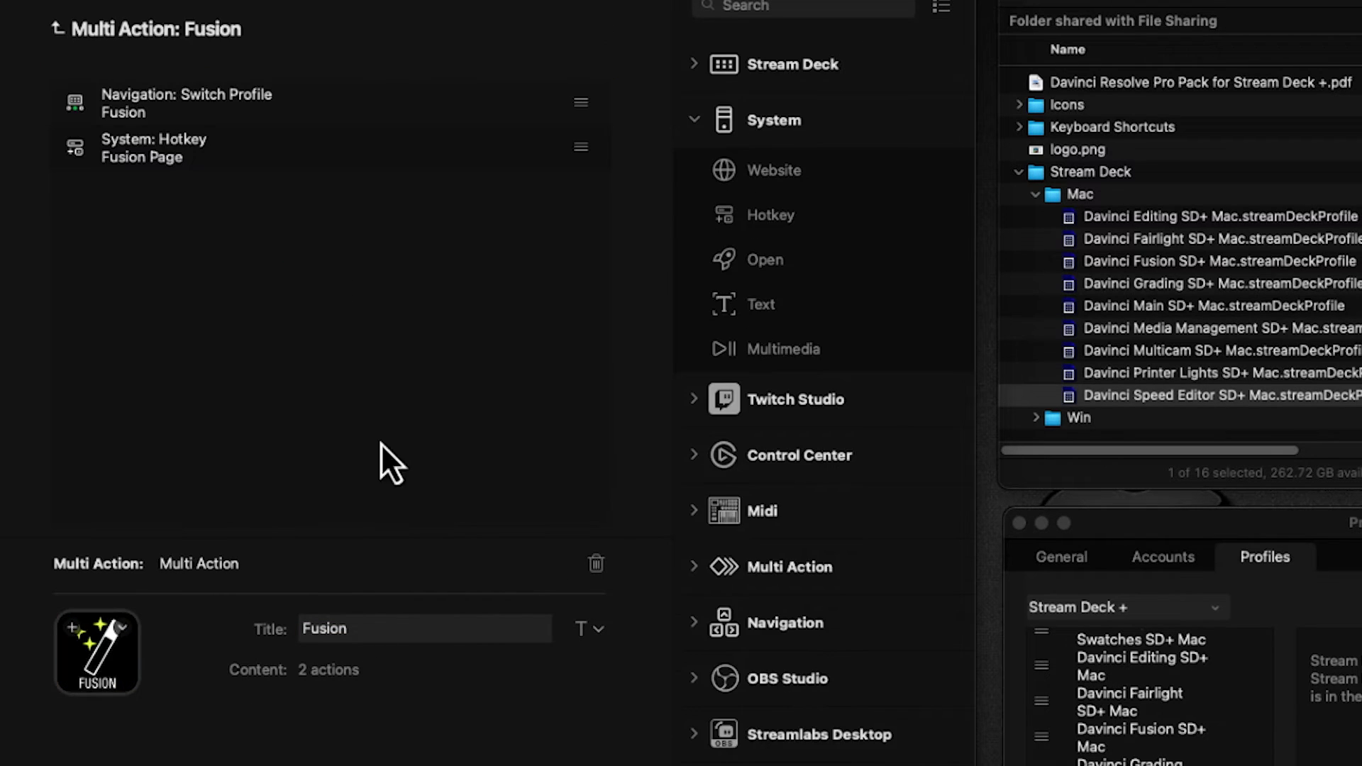
left_click(261, 102)
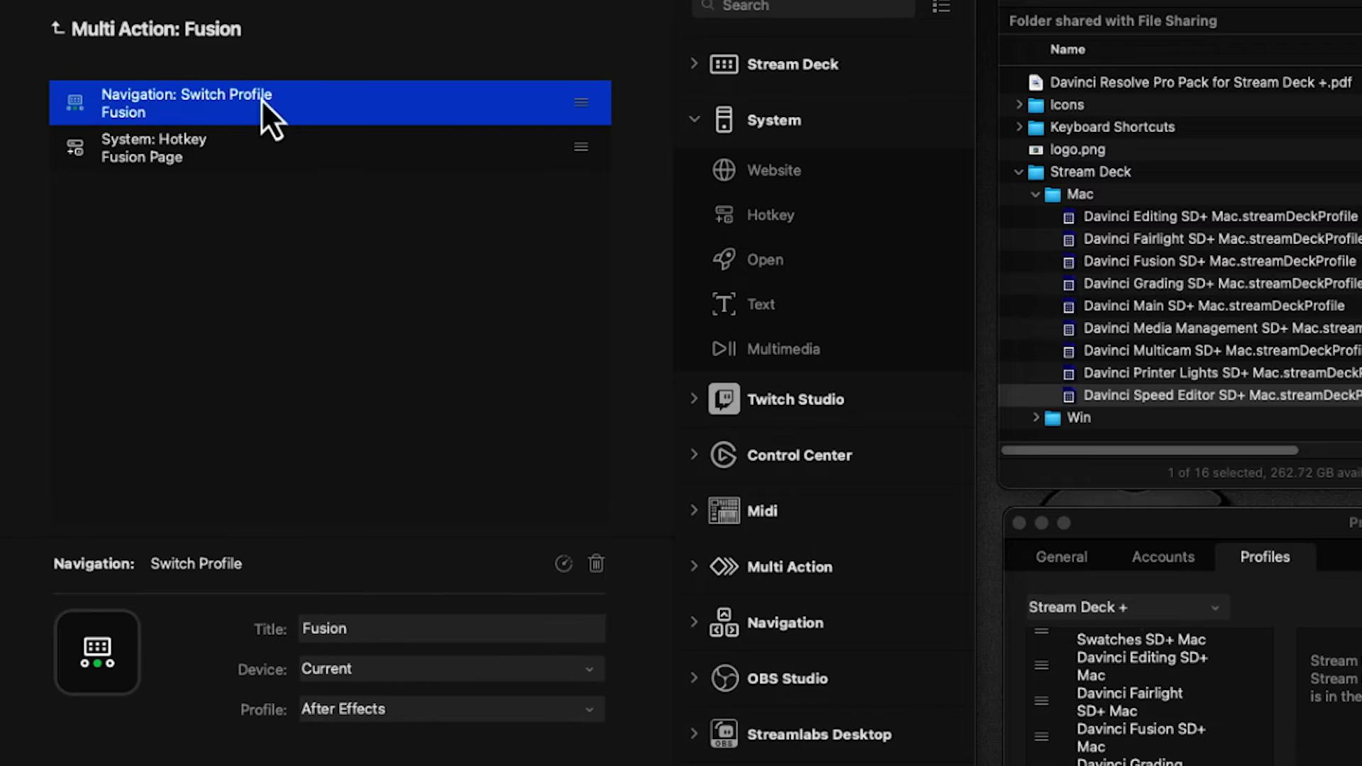
left_click(376, 711)
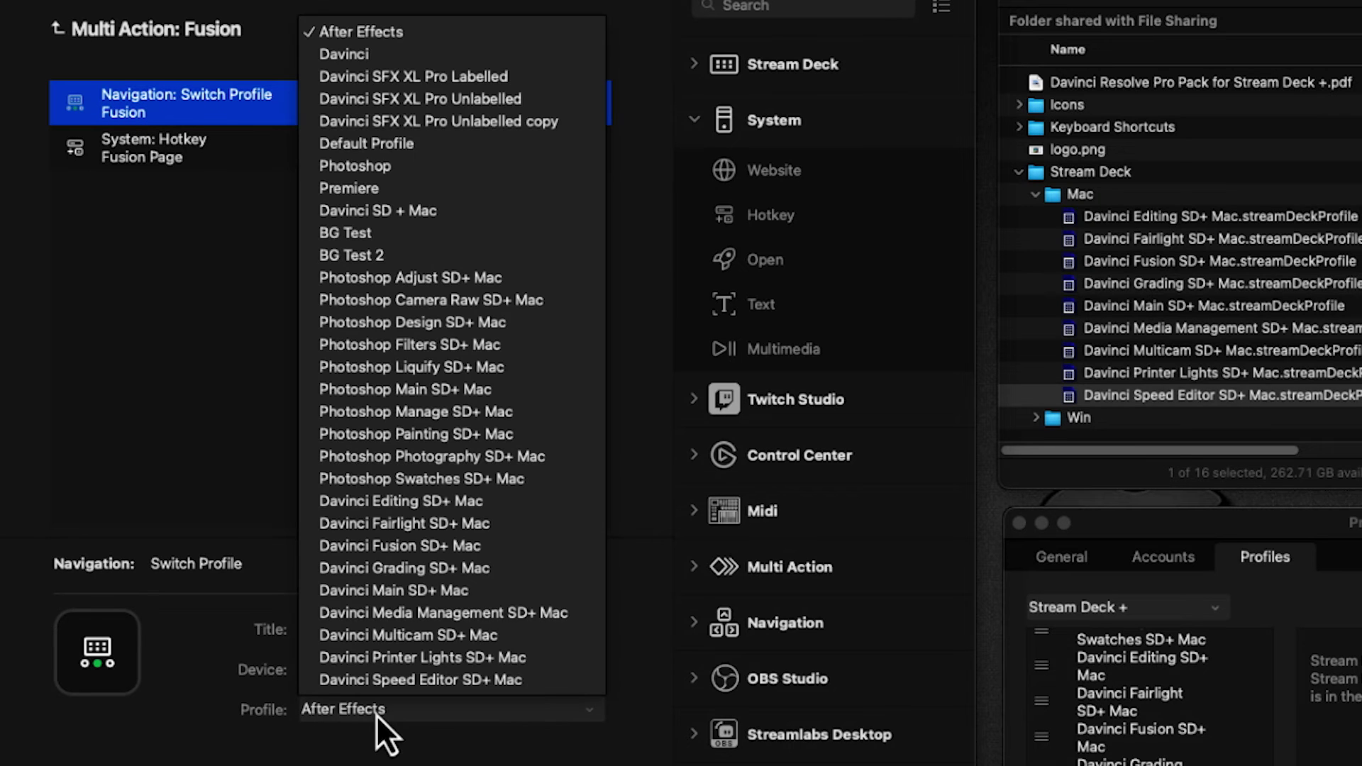
left_click(401, 553)
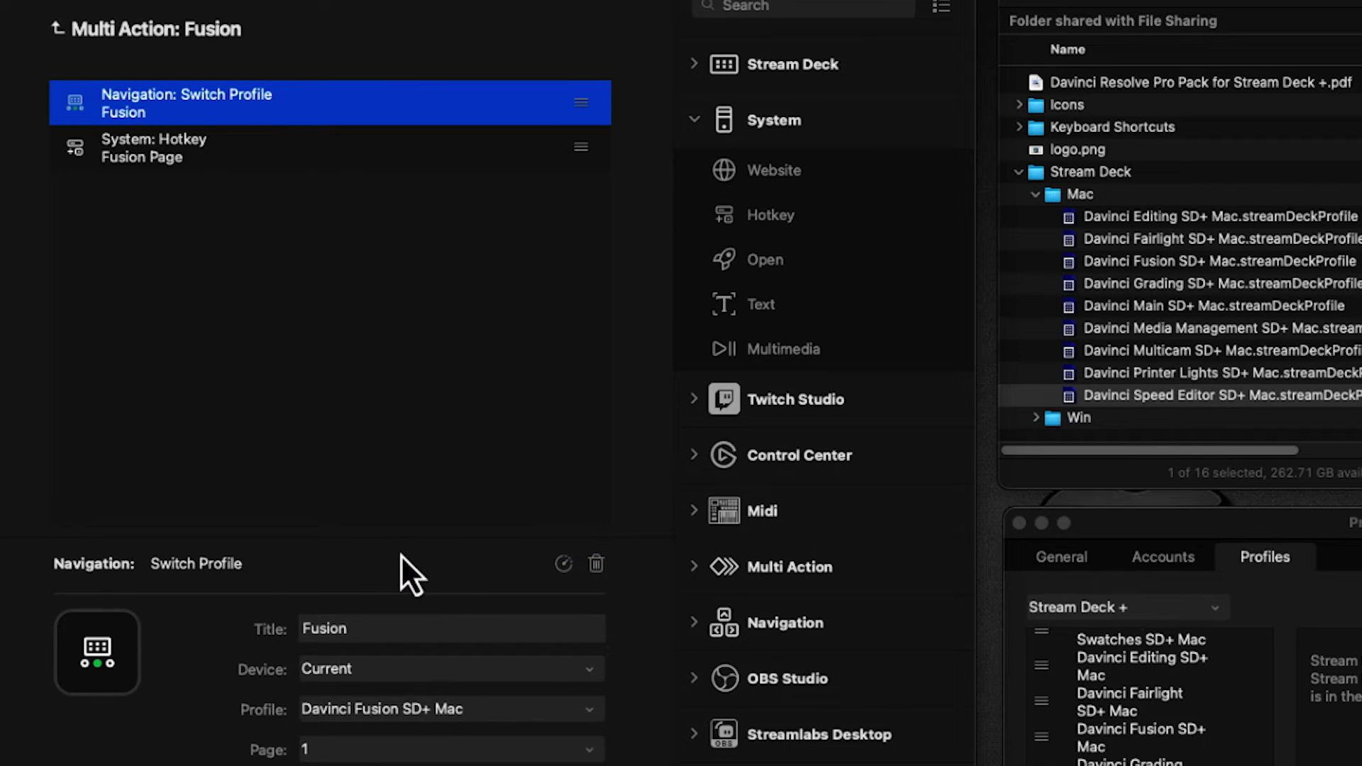
left_click(160, 34)
Relink the Fairlight and Printer Light keys to Davinci Fairlight SD+ Mac and Davinci Printer Lights SD+ Mac.
double_click(383, 231)
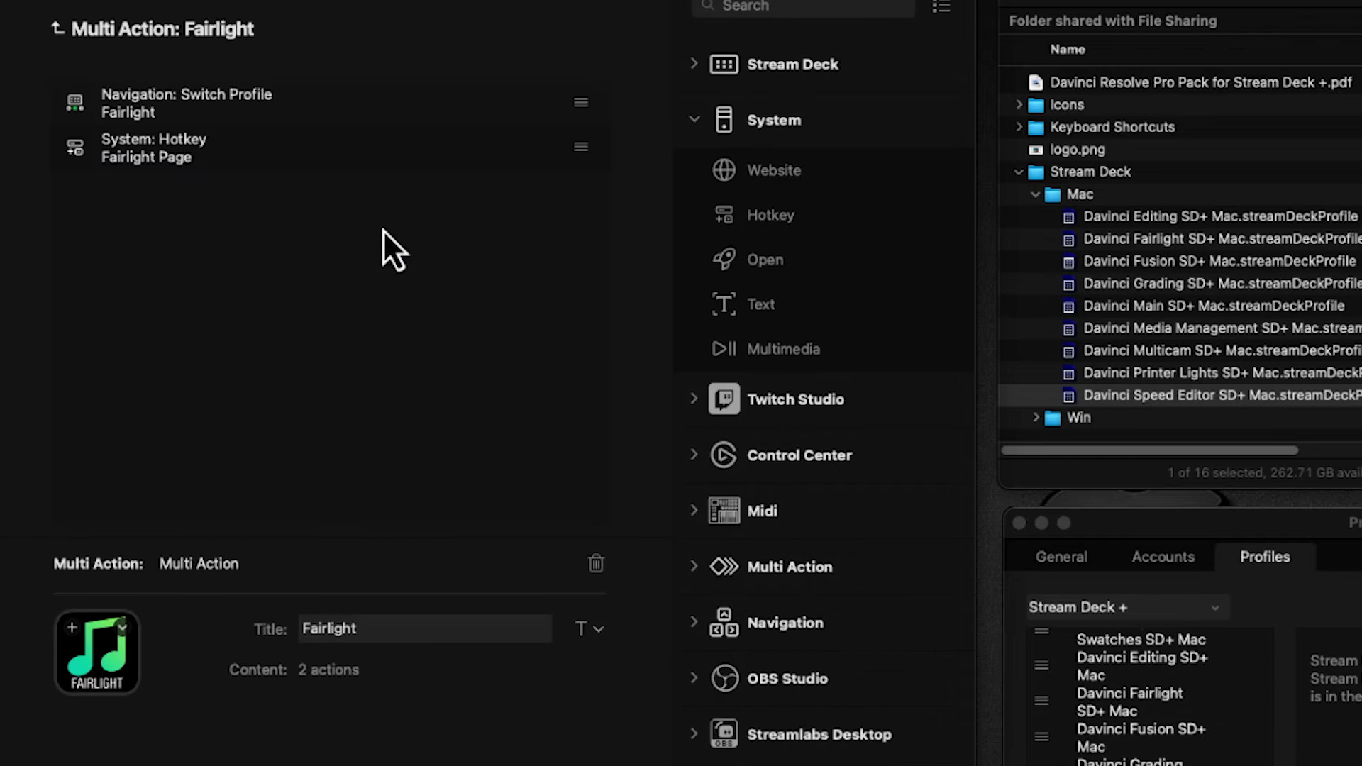
left_click(241, 120)
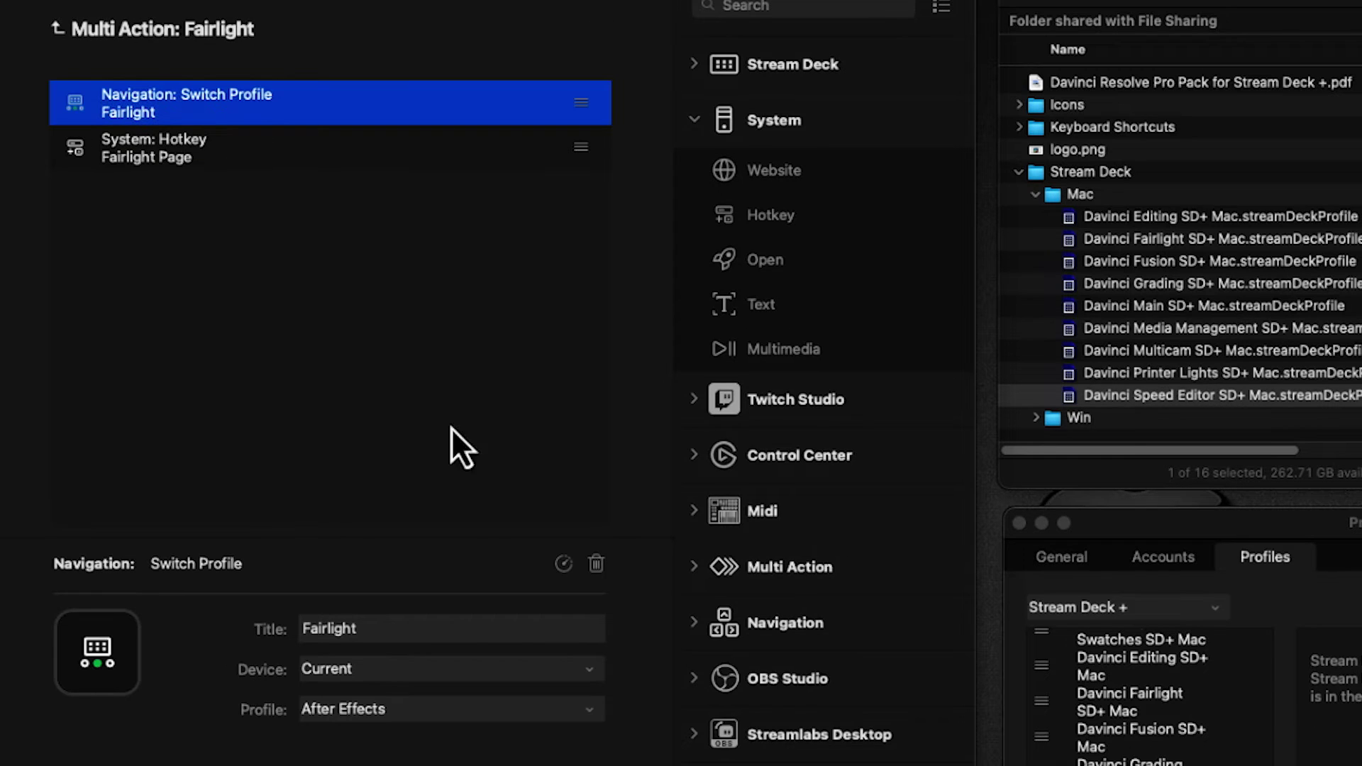
left_click(431, 718)
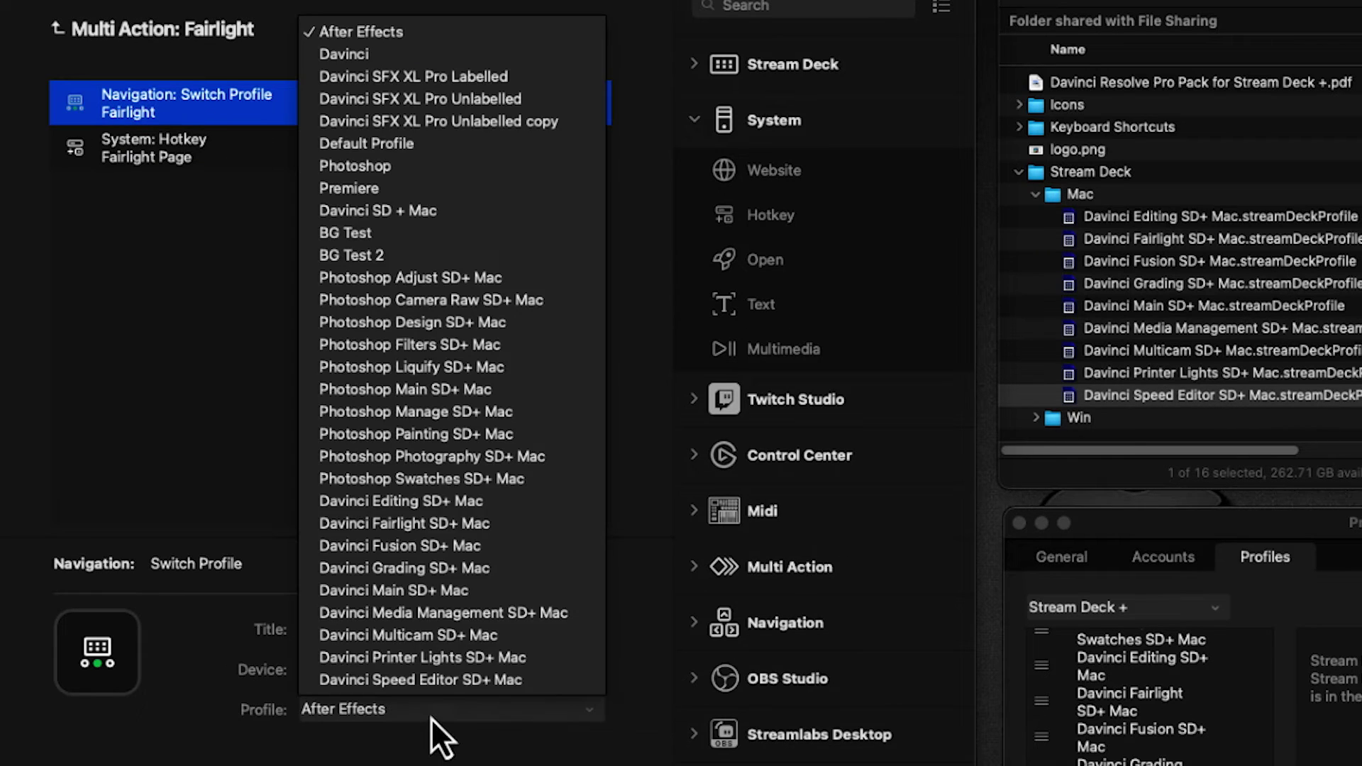
left_click(441, 526)
left_click(152, 32)
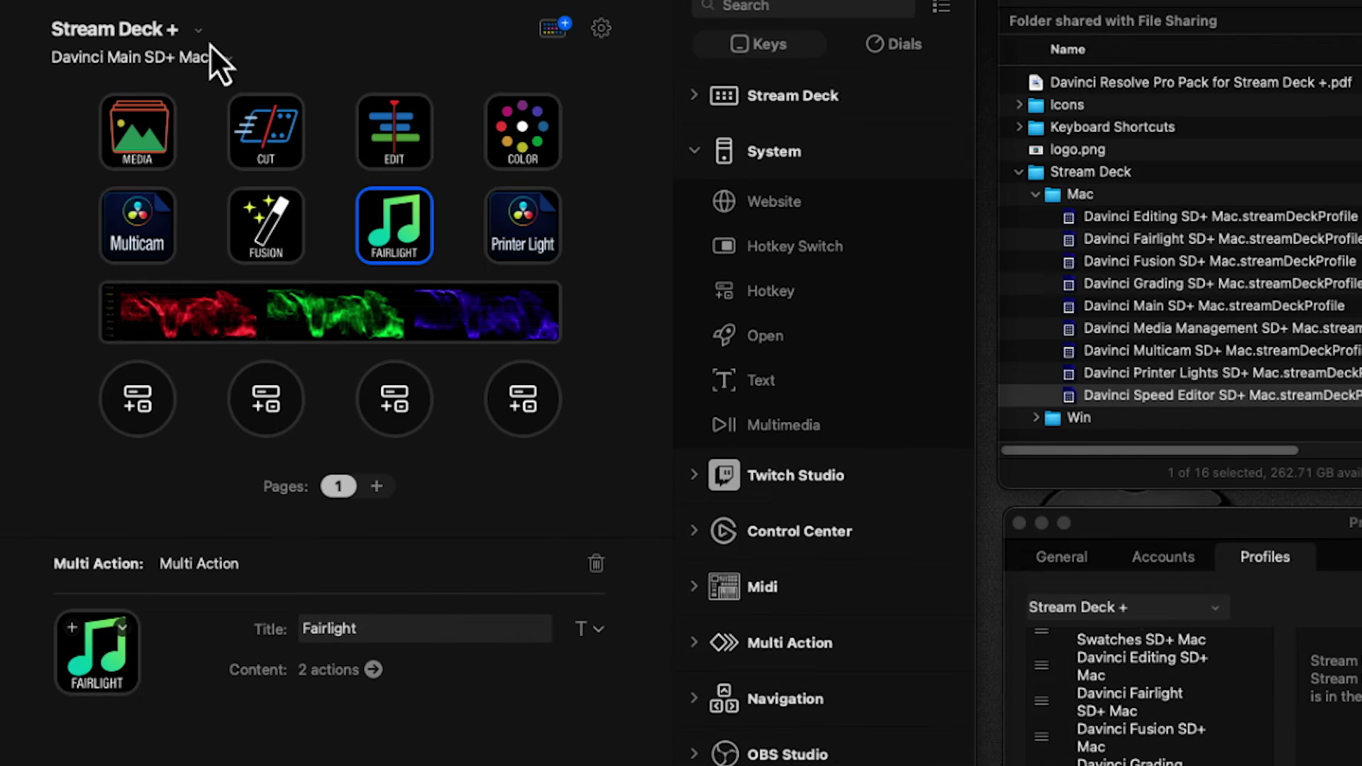
double_click(517, 222)
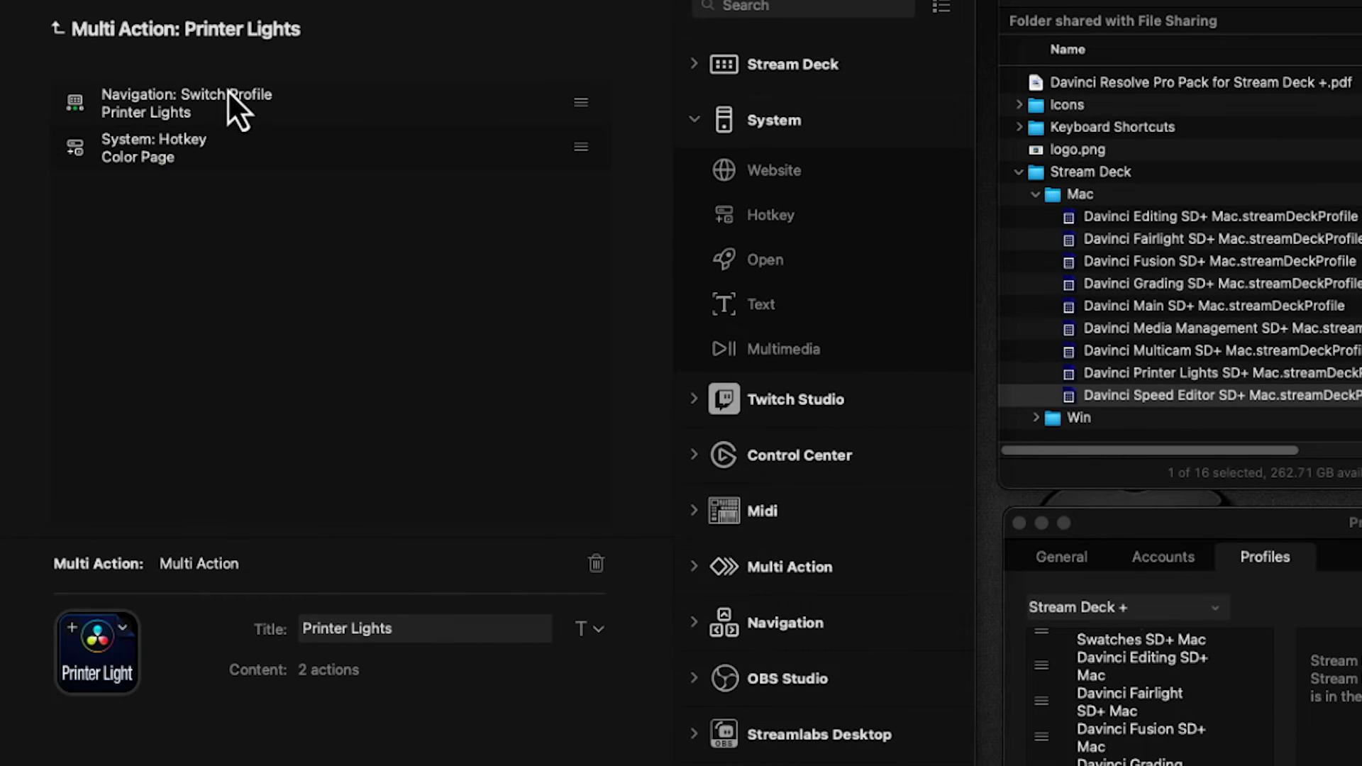
left_click(225, 92)
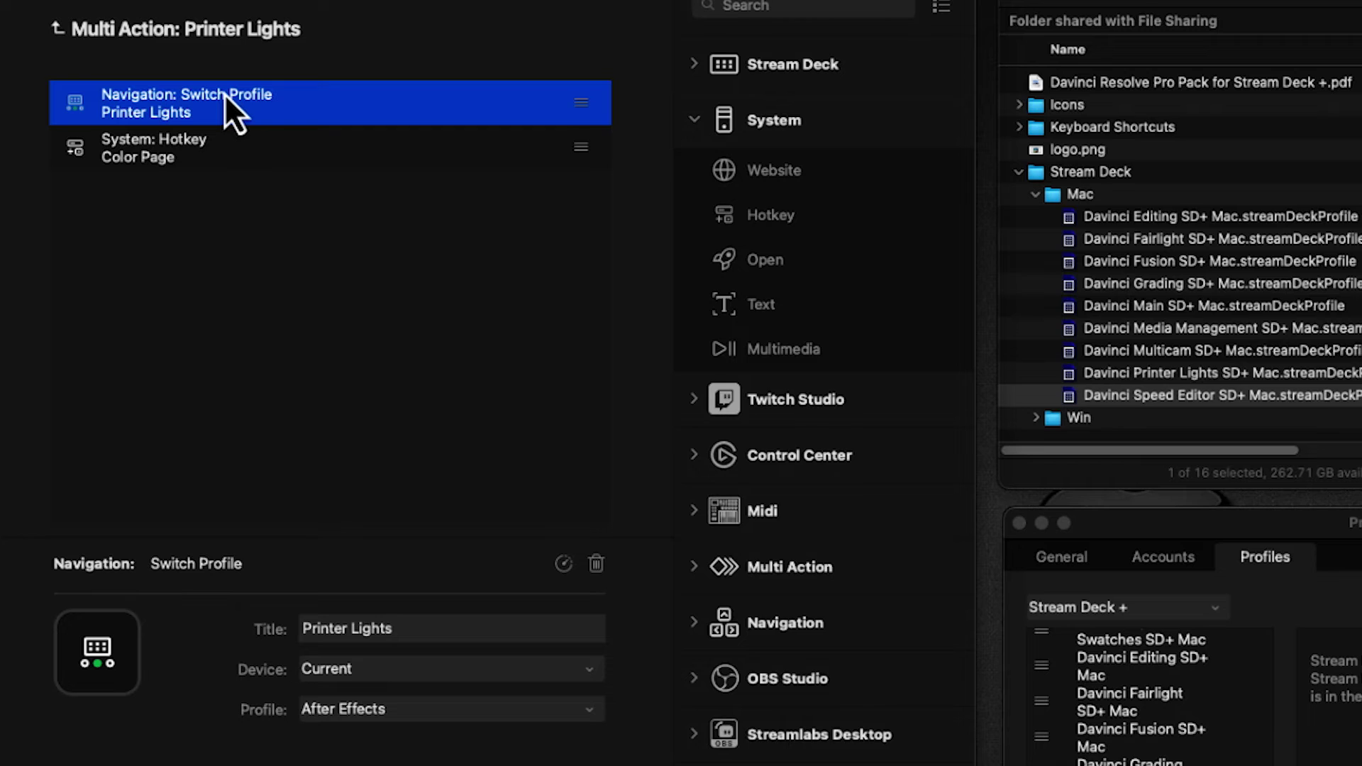
left_click(436, 710)
left_click(473, 670)
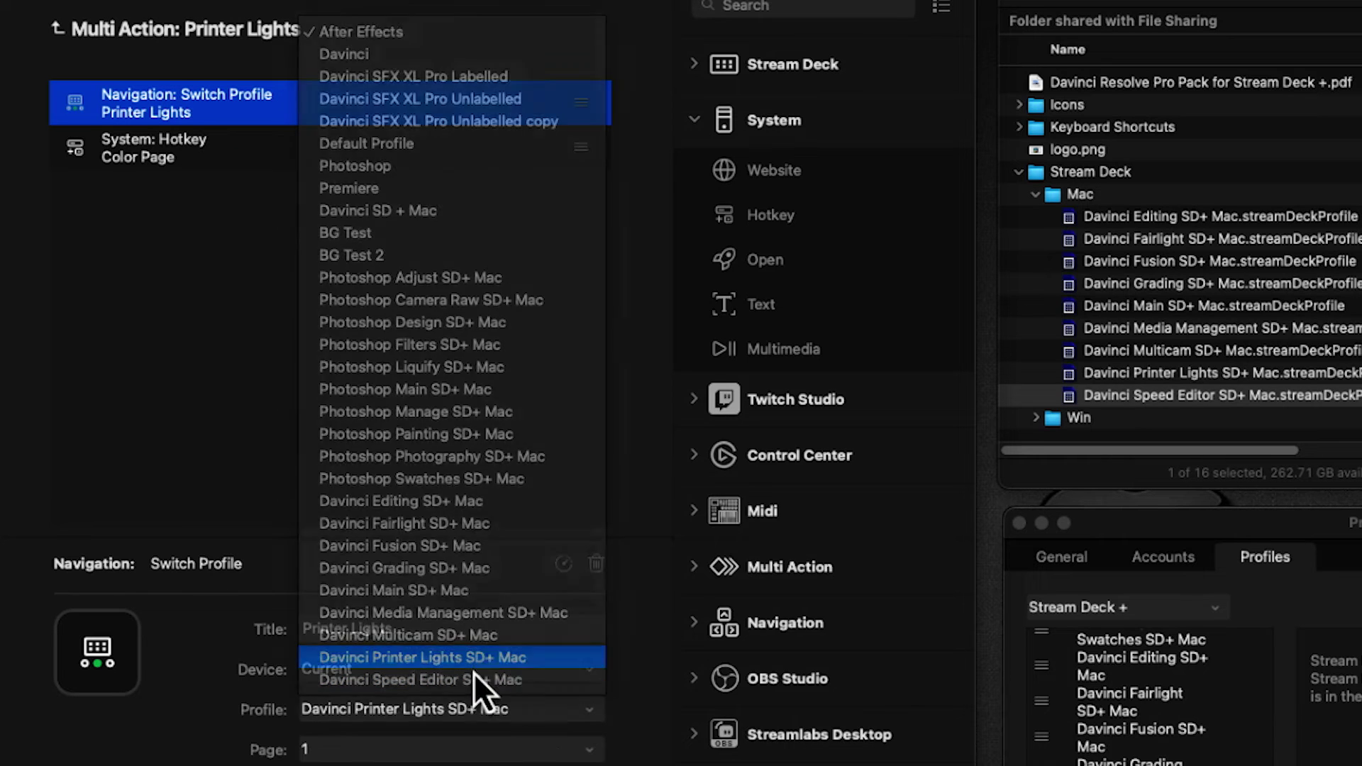
left_click(205, 32)
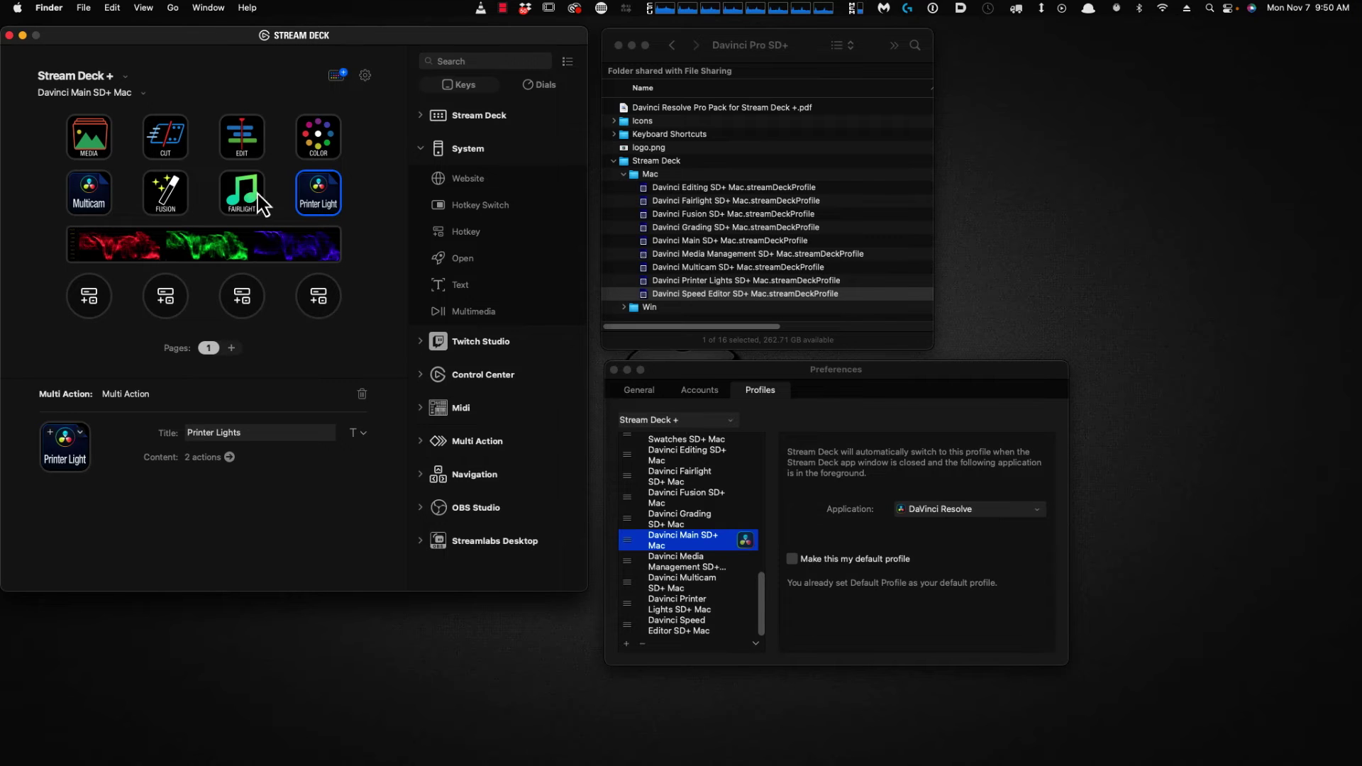
key("super+Tab")
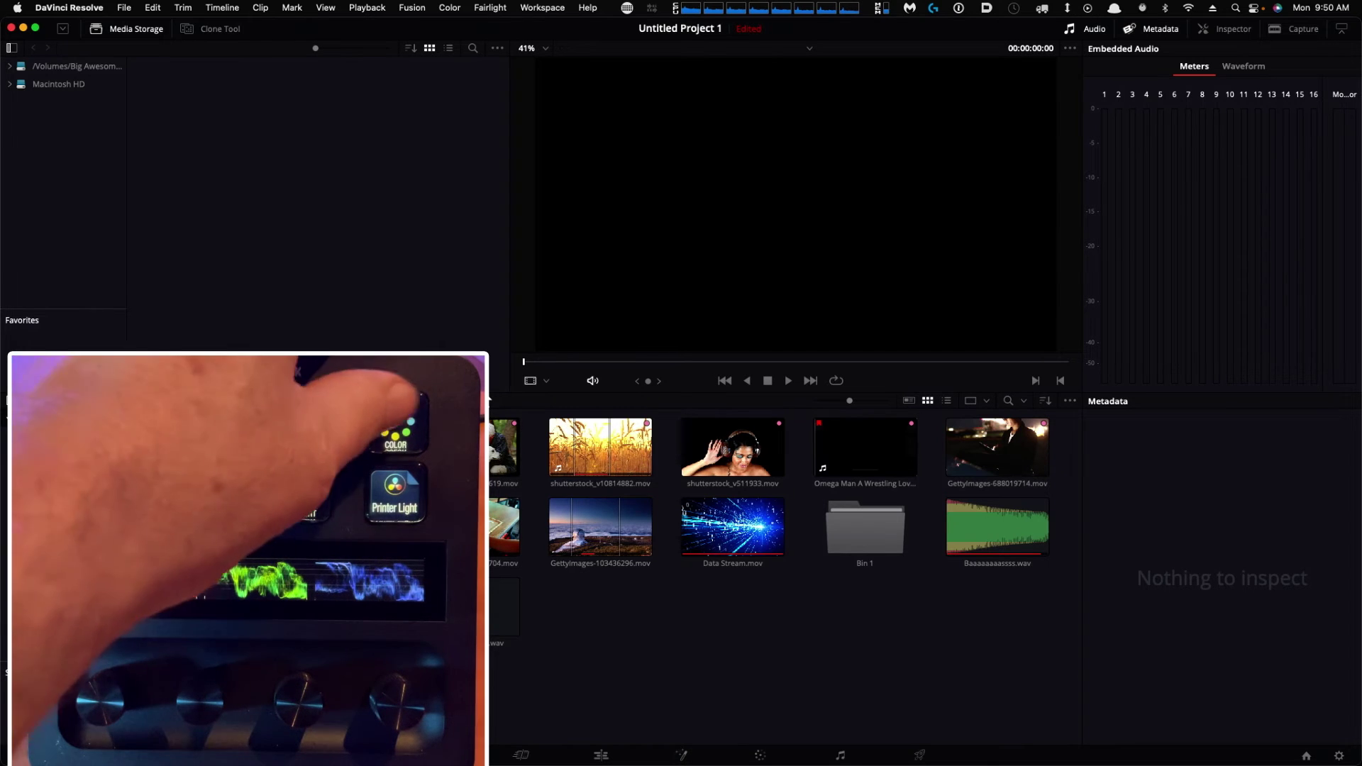
Switch Resolve to the Color page with Shift+6, loading the Davinci Grading SD+ Mac profile.
key("shift+6")
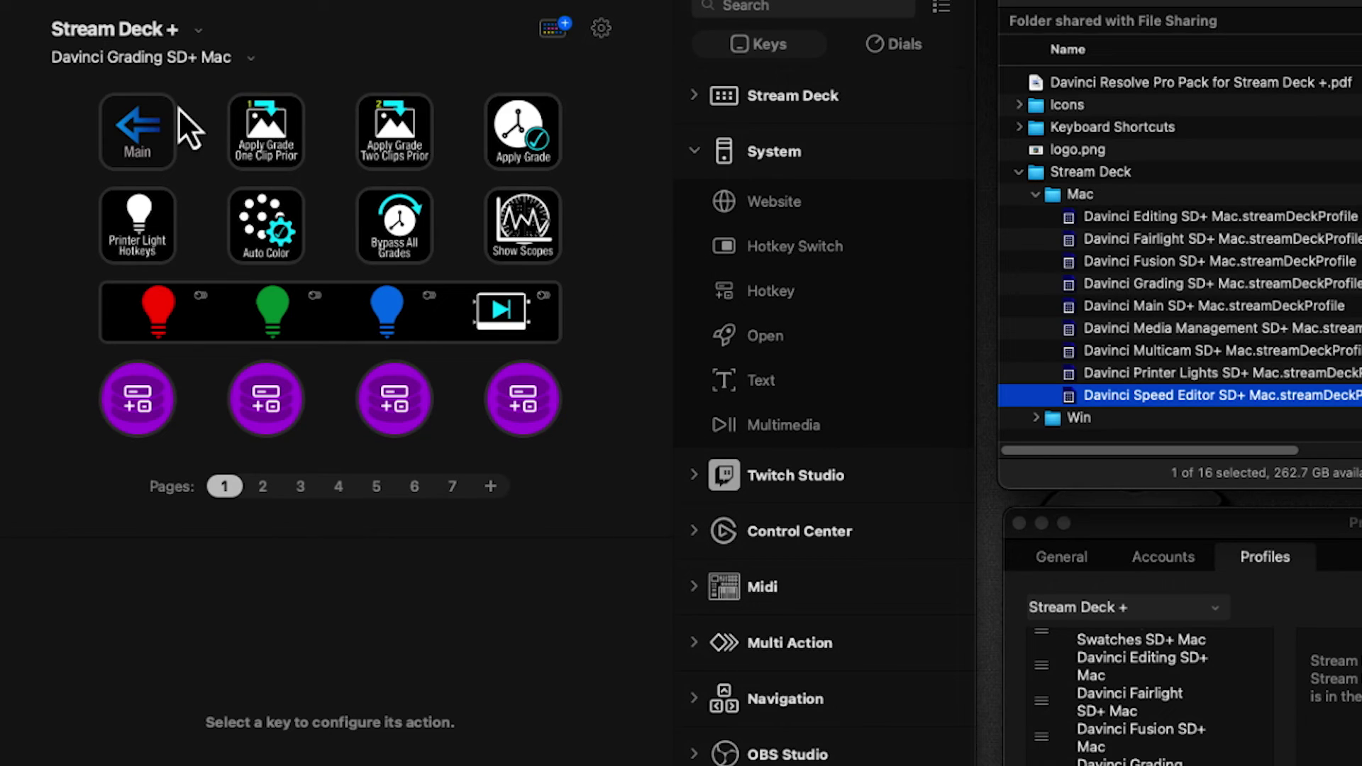
Point the Main key in the Grading and Editing profiles to Davinci Main SD+ Mac.
left_click(137, 147)
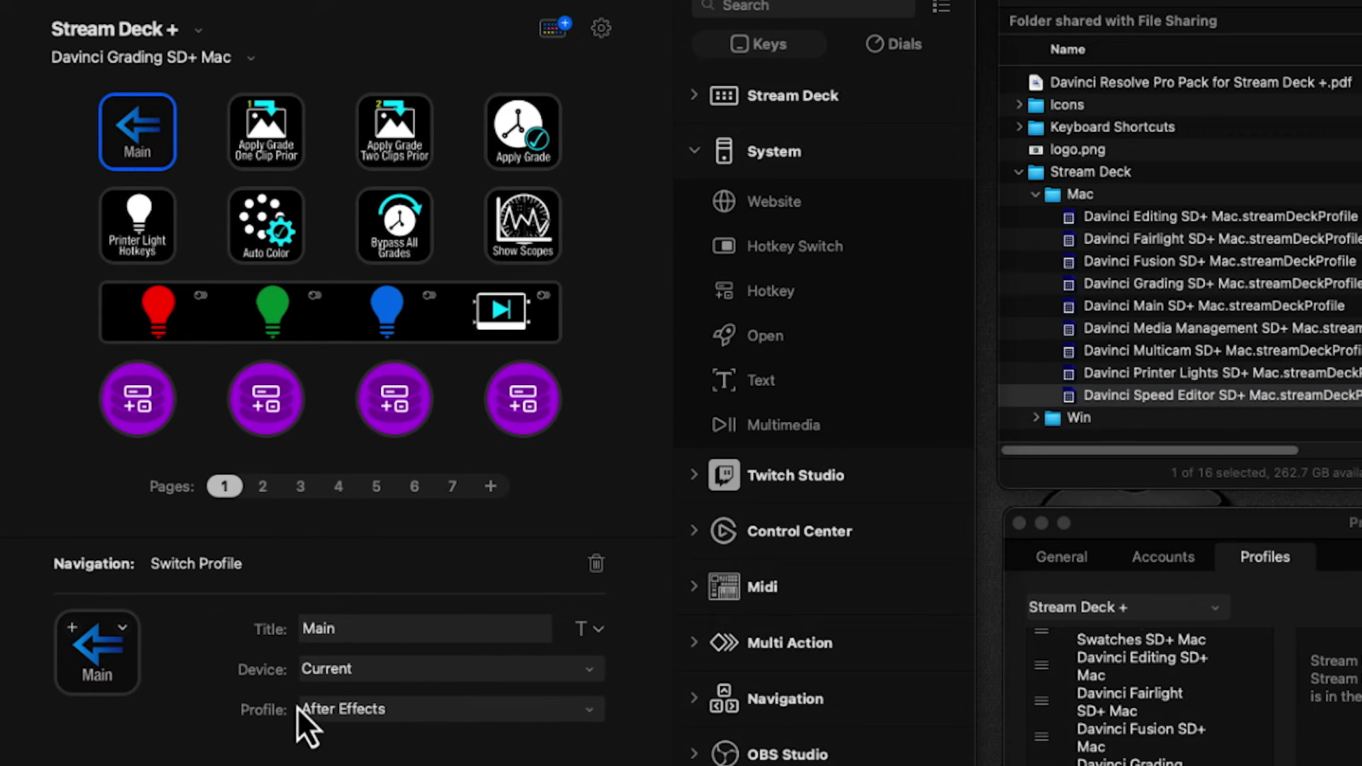
left_click(351, 711)
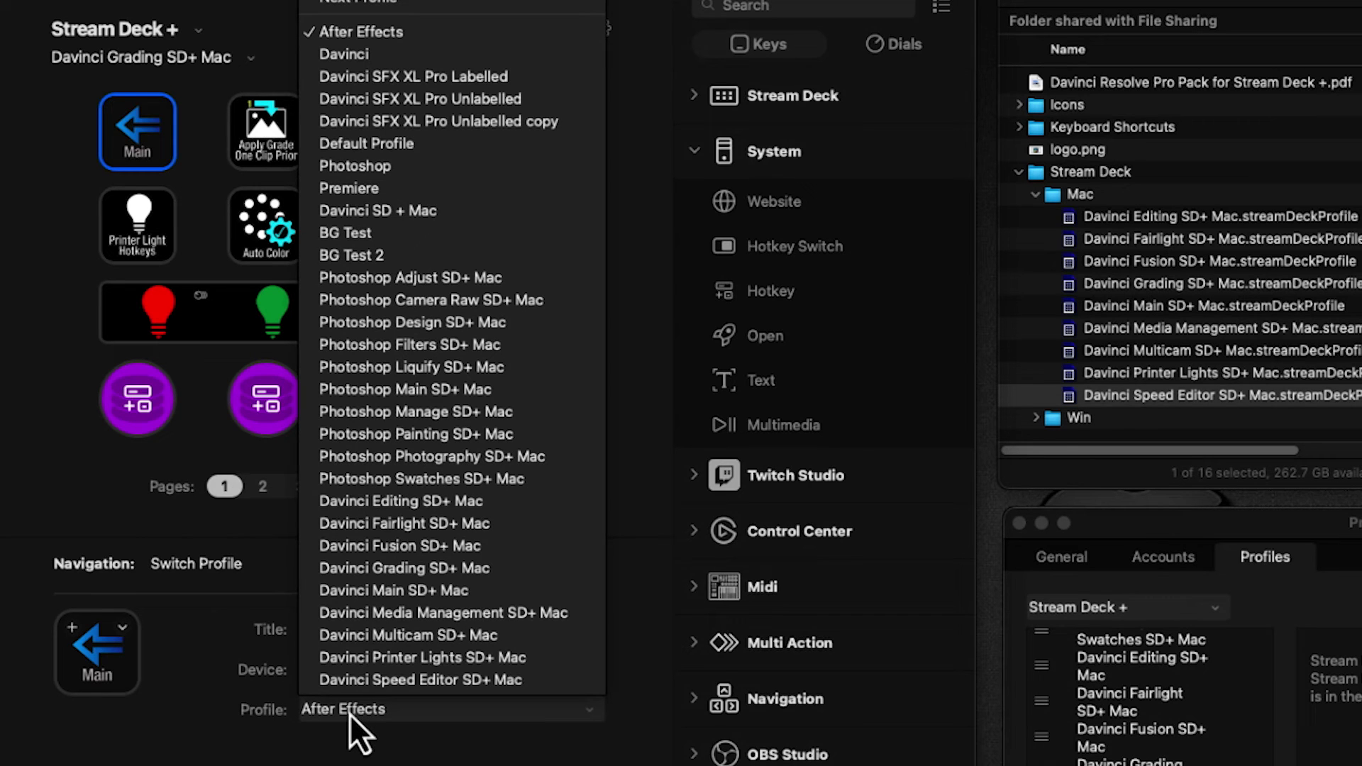
left_click(386, 595)
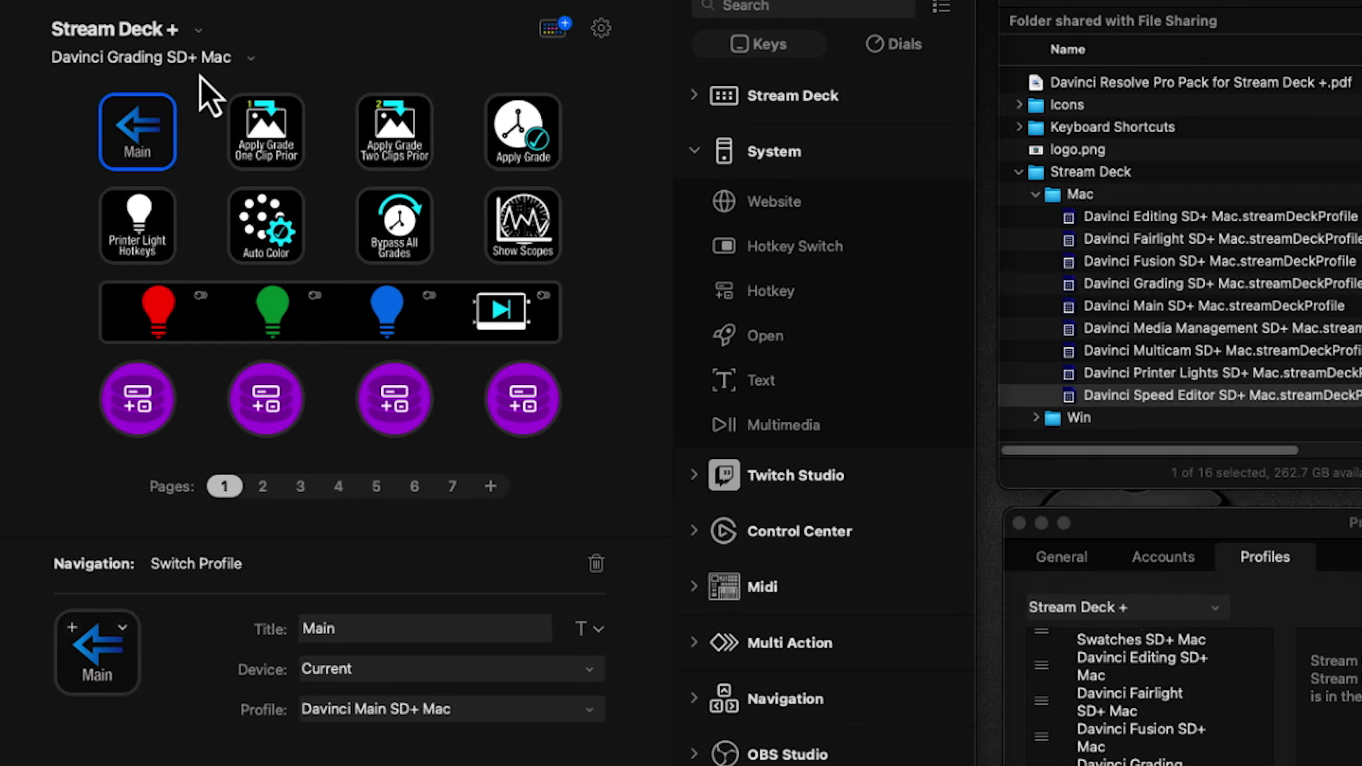
left_click(248, 58)
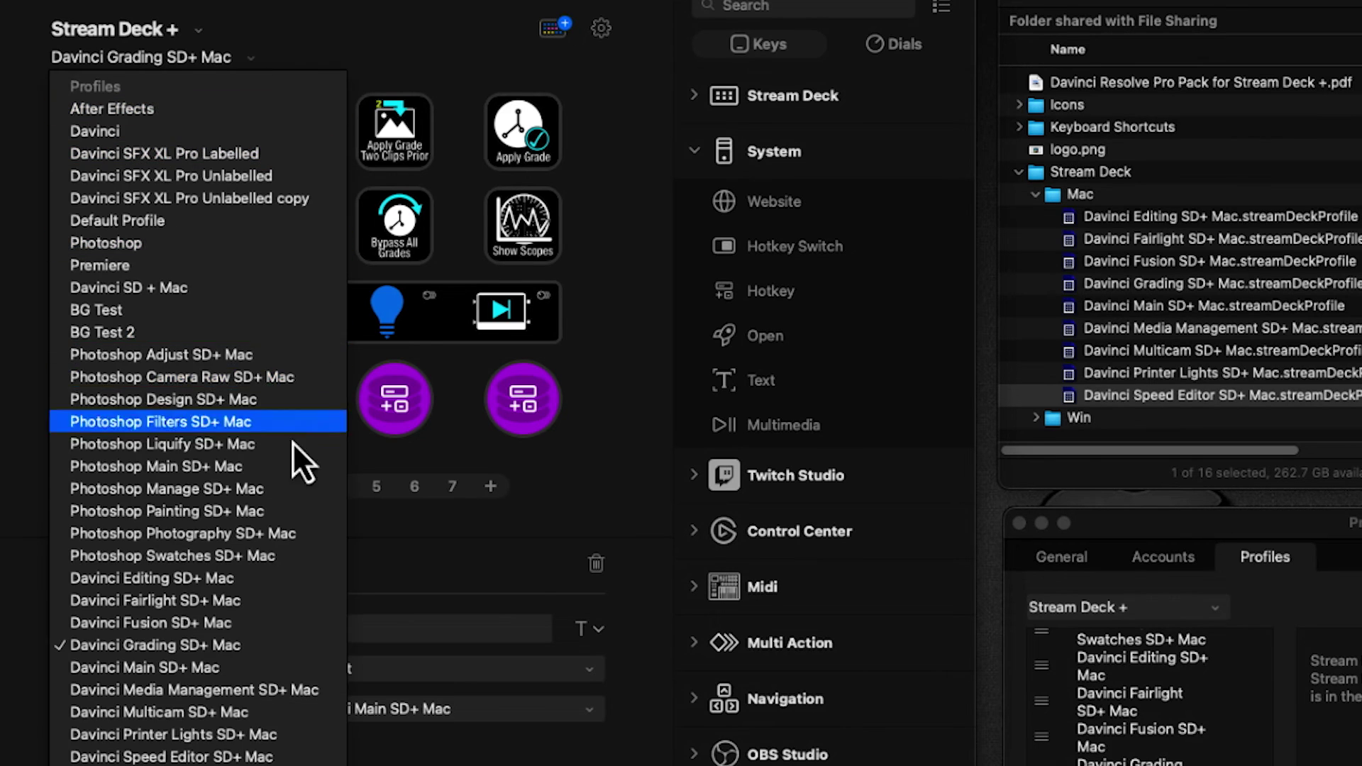
left_click(279, 586)
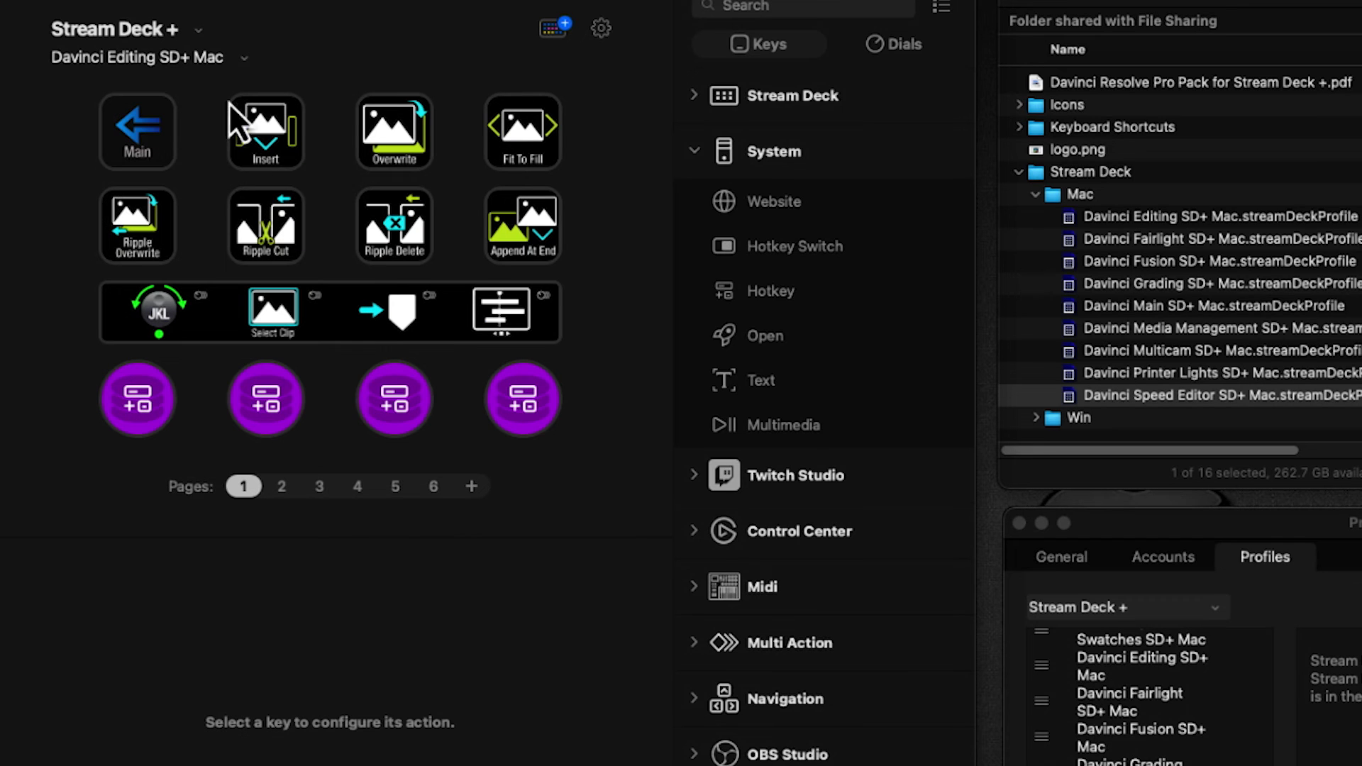
left_click(142, 138)
left_click(409, 711)
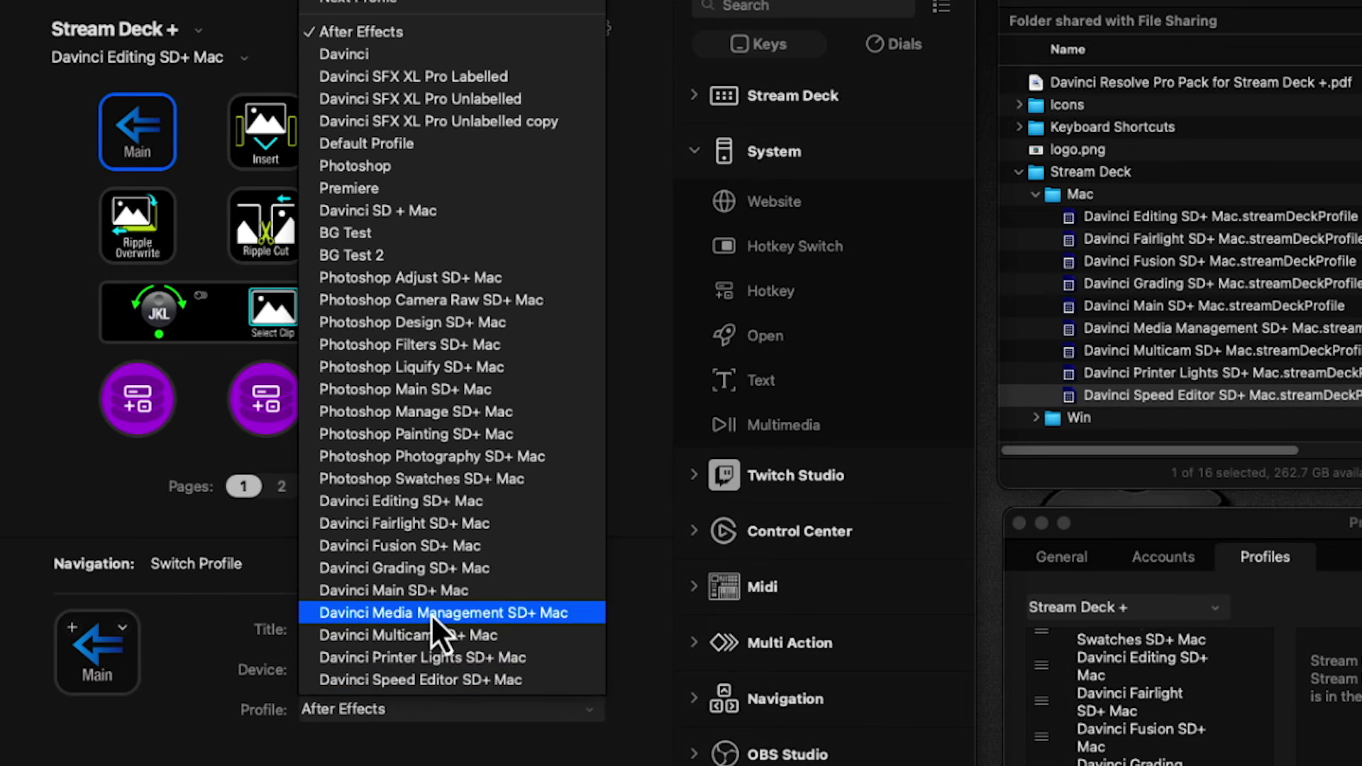
left_click(436, 595)
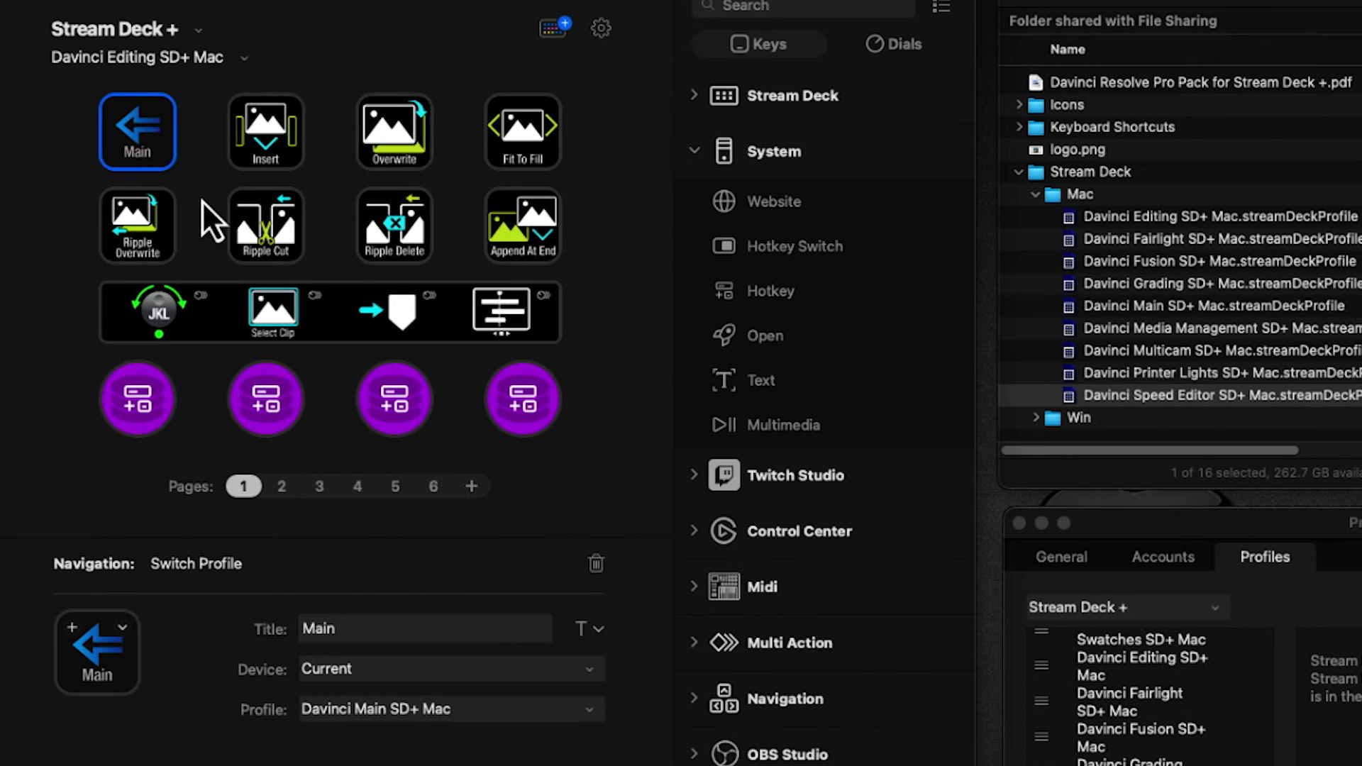
Point the Main key in the Fairlight and Fusion profiles to Davinci Main SD+ Mac.
left_click(183, 57)
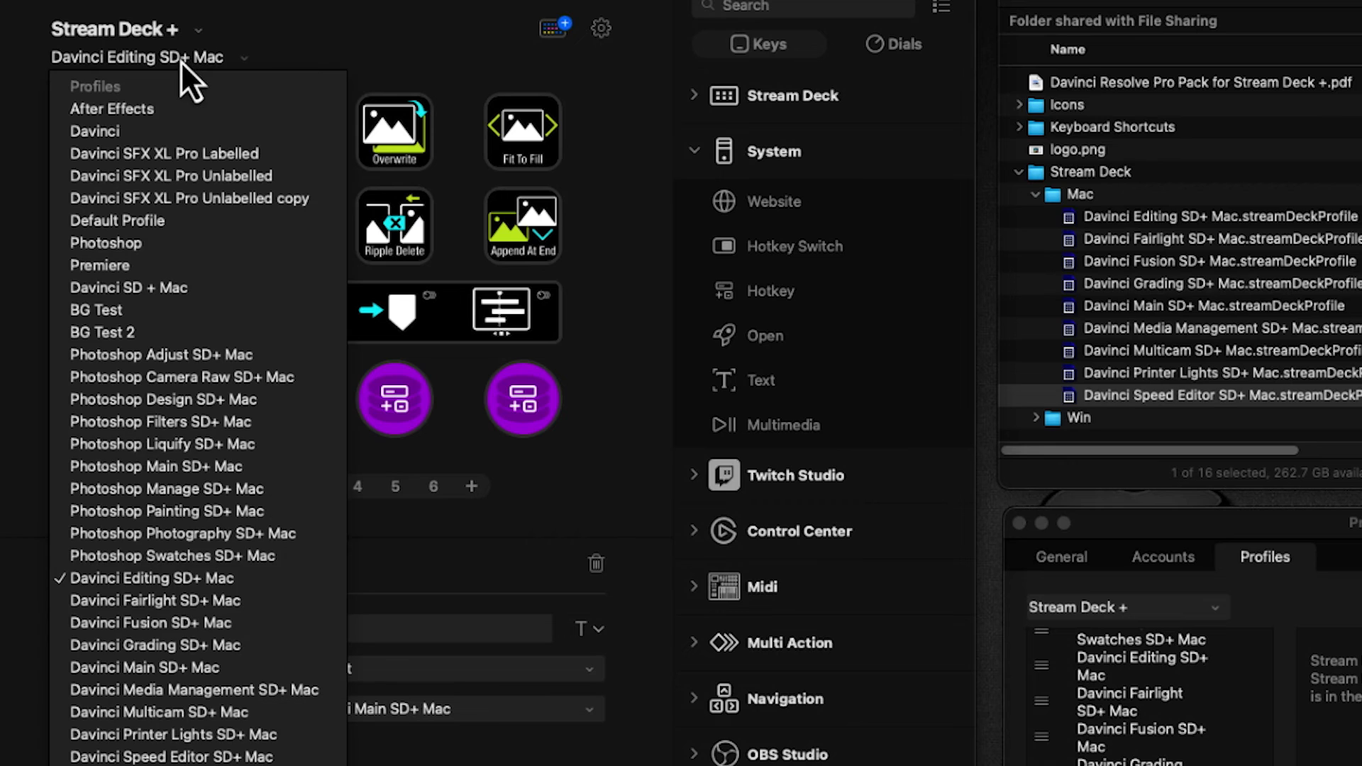
left_click(274, 606)
left_click(133, 152)
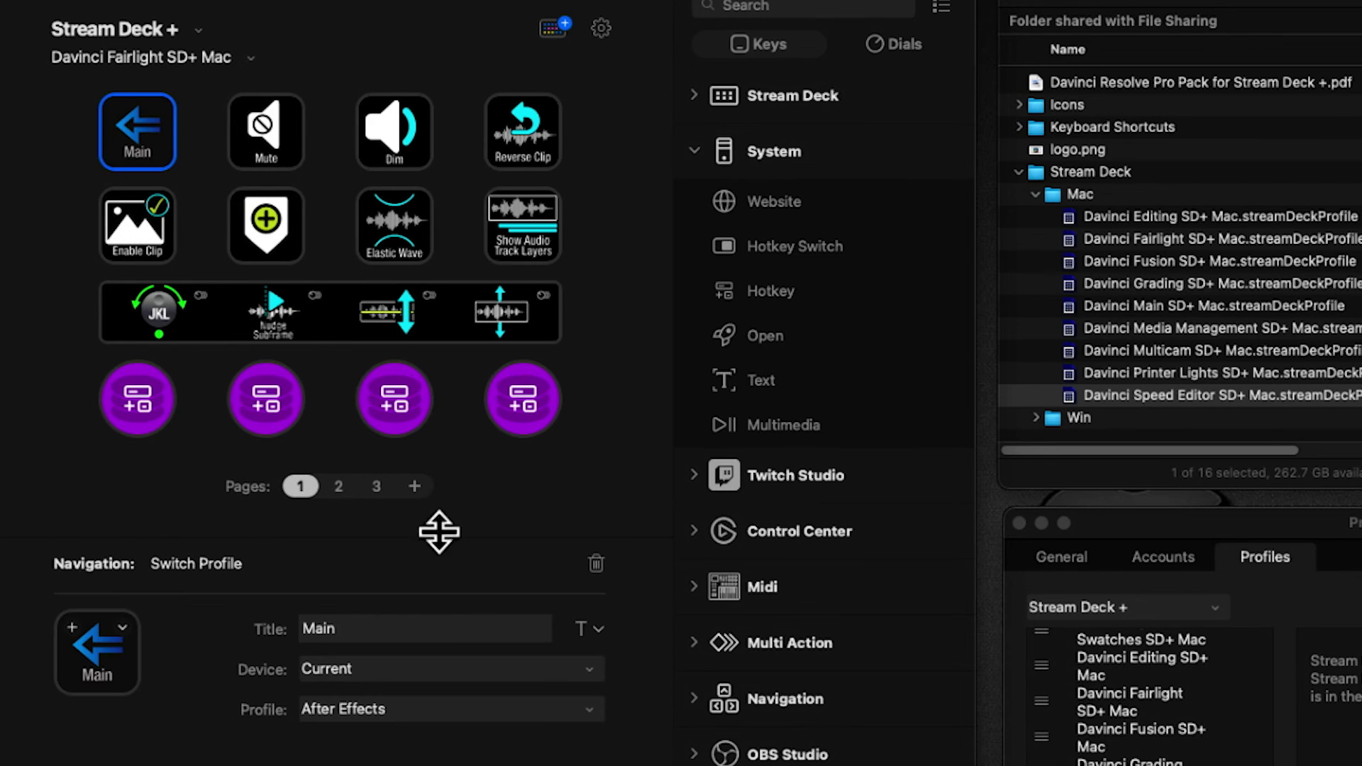
left_click(437, 710)
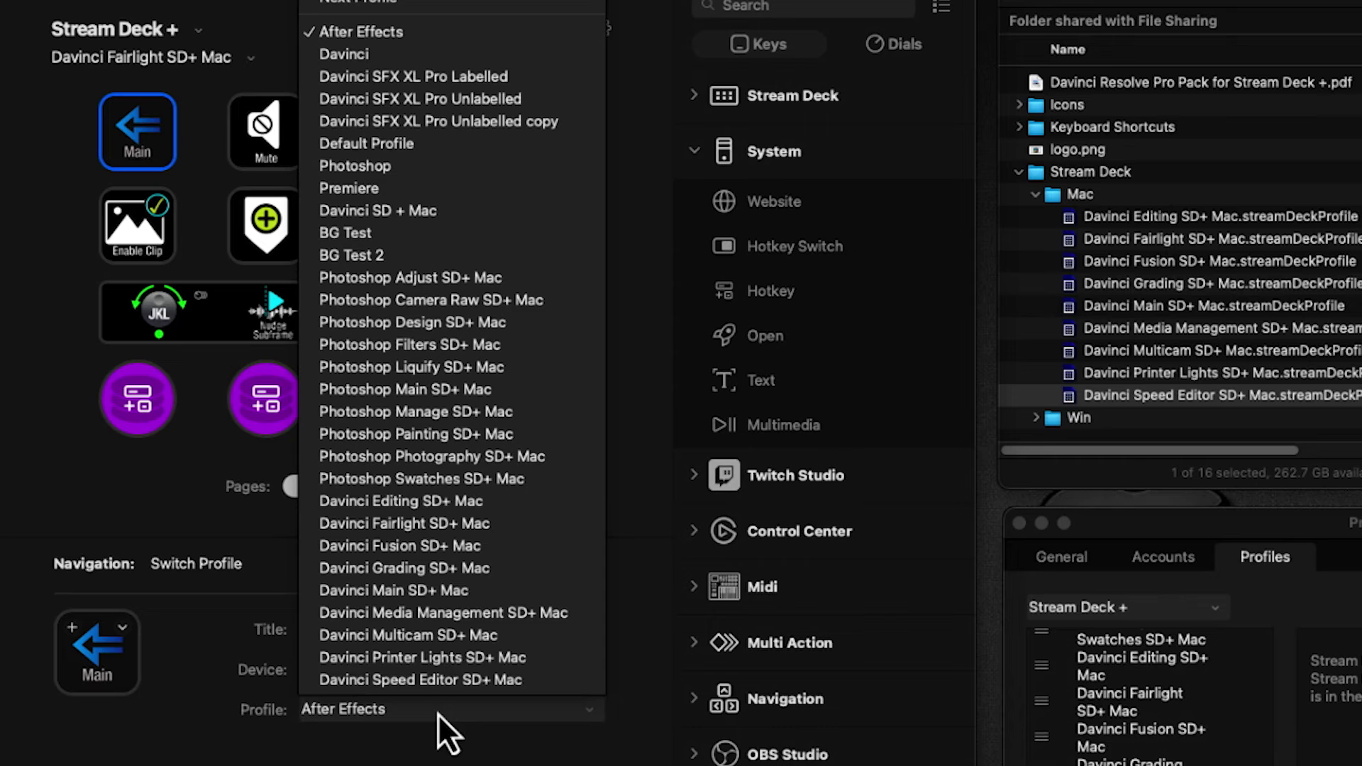
left_click(446, 594)
left_click(183, 64)
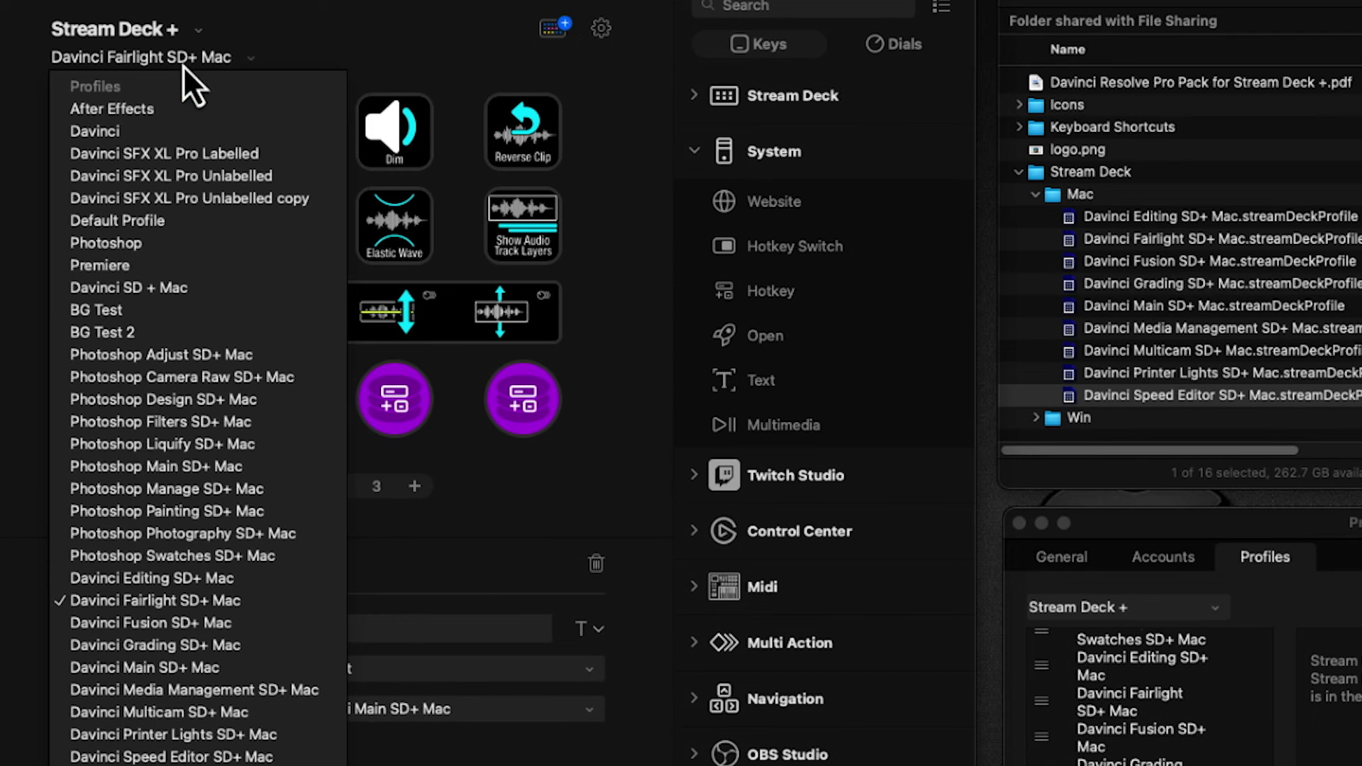
left_click(275, 624)
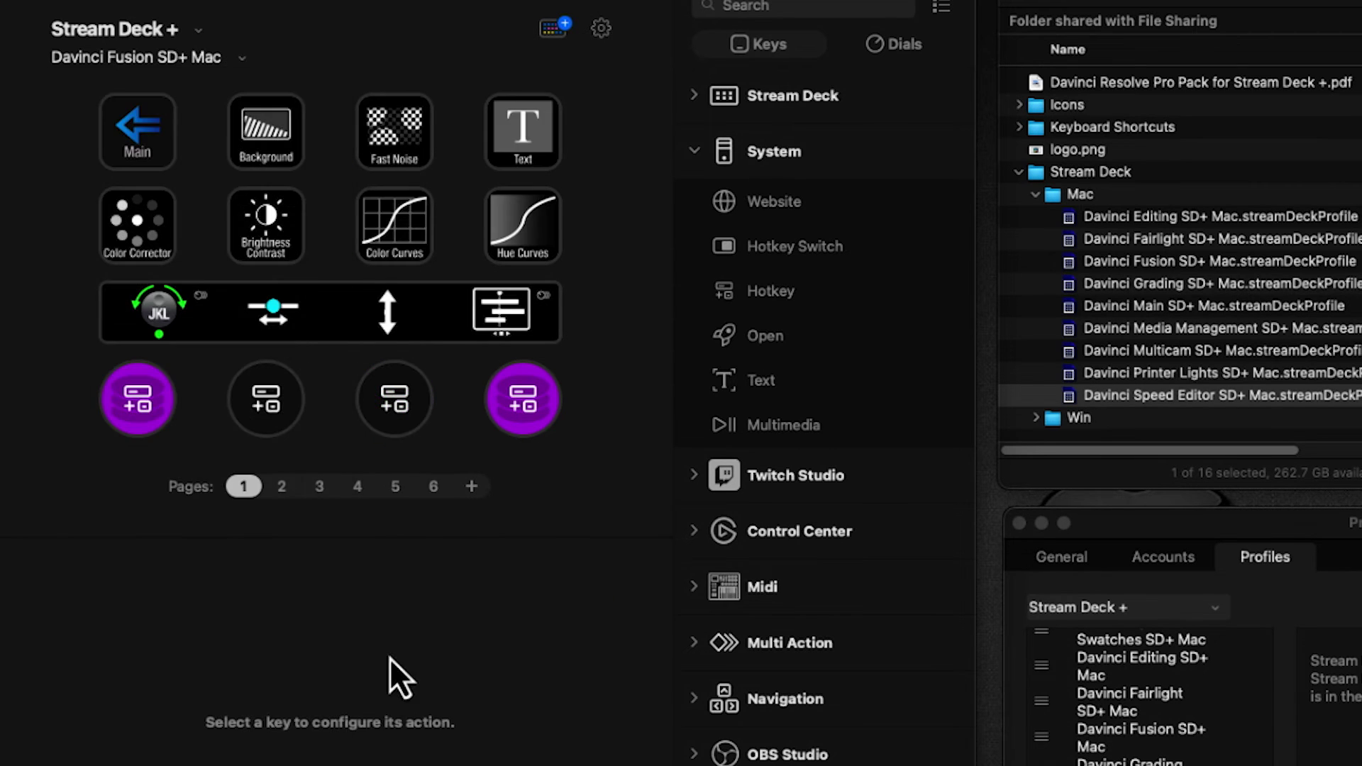
left_click(130, 130)
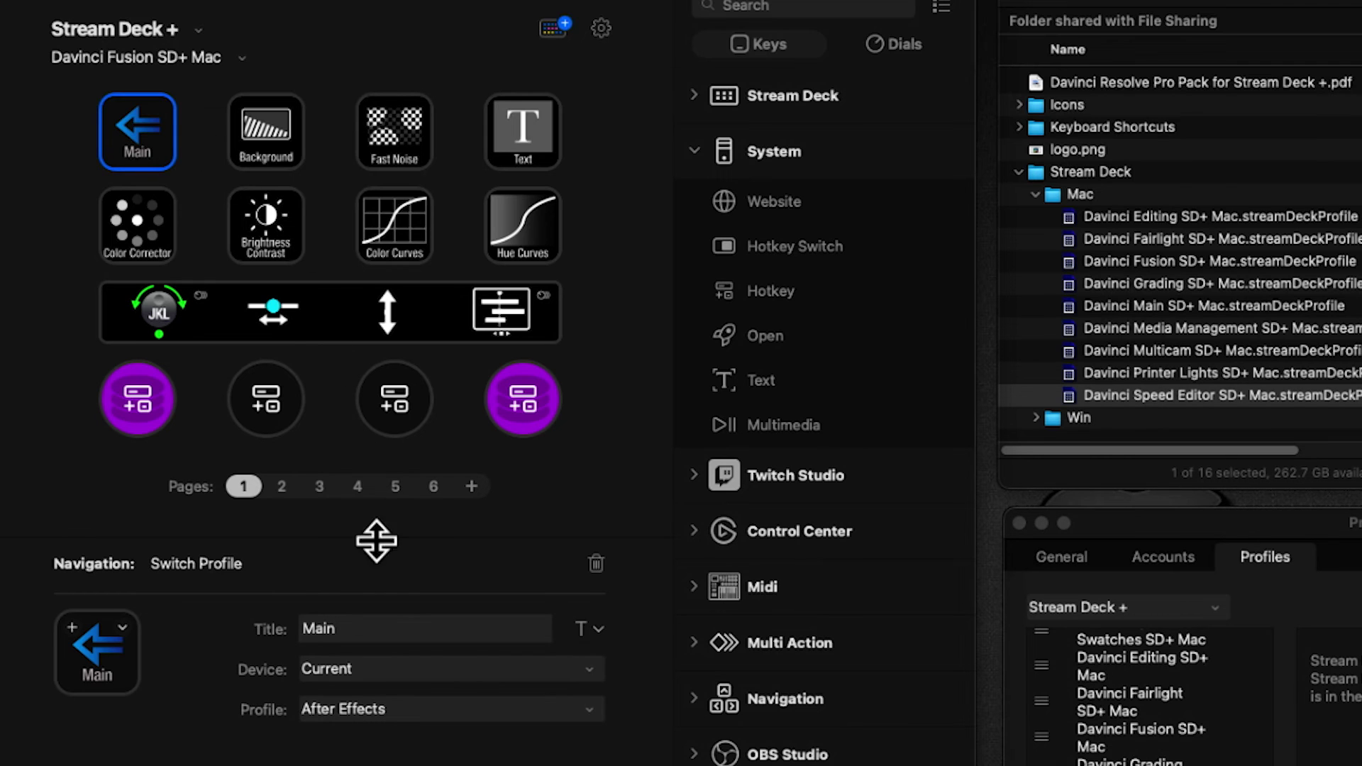
left_click(343, 709)
left_click(420, 592)
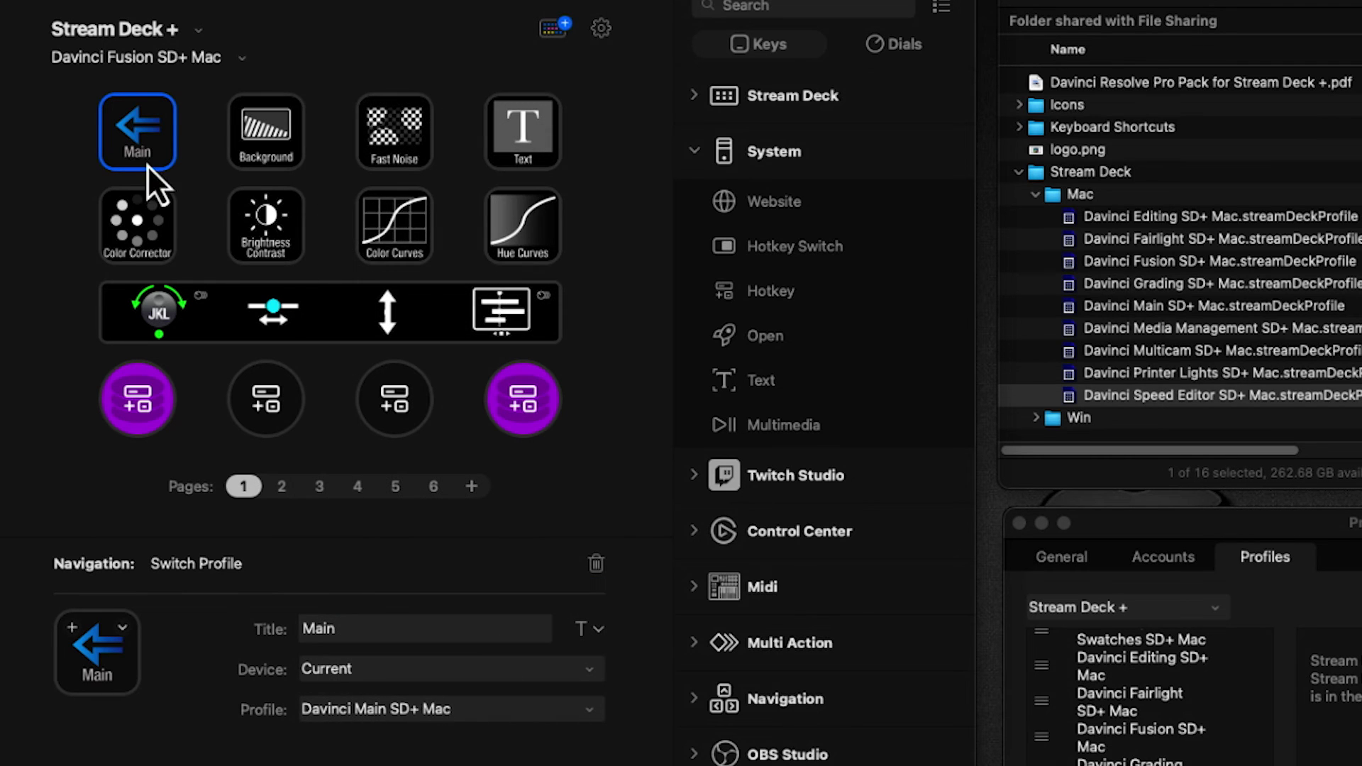
left_click(151, 58)
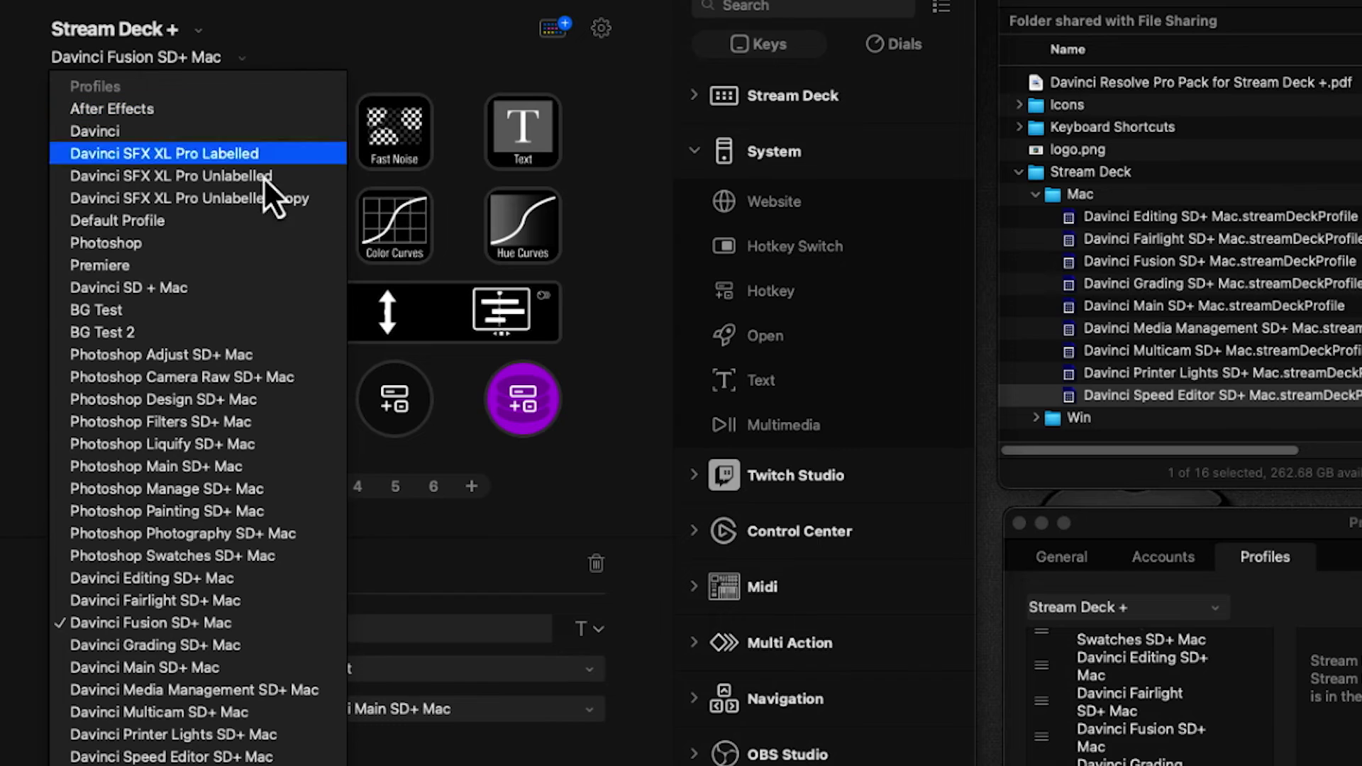
Point the Main key in the Media Management and Multicam profiles to Davinci Main SD+ Mac.
left_click(287, 687)
left_click(150, 122)
left_click(410, 705)
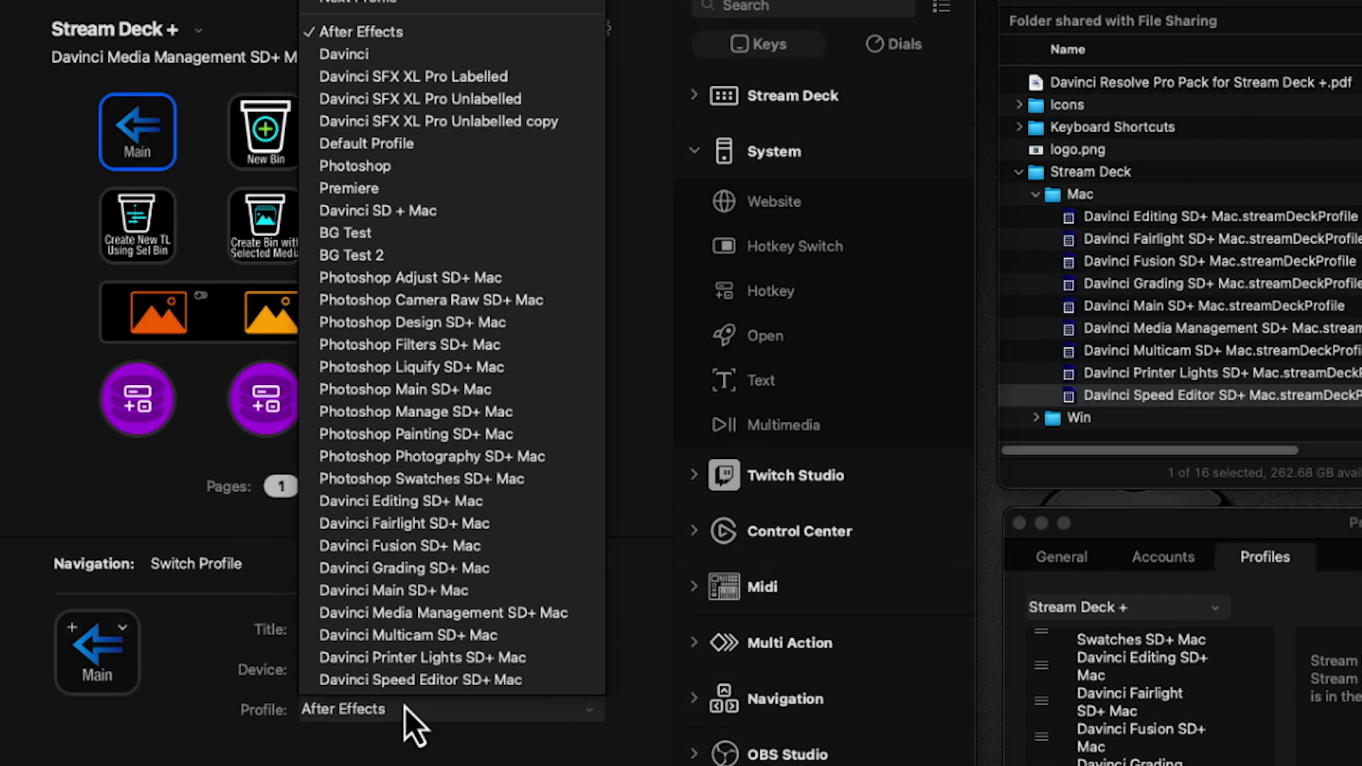
left_click(419, 595)
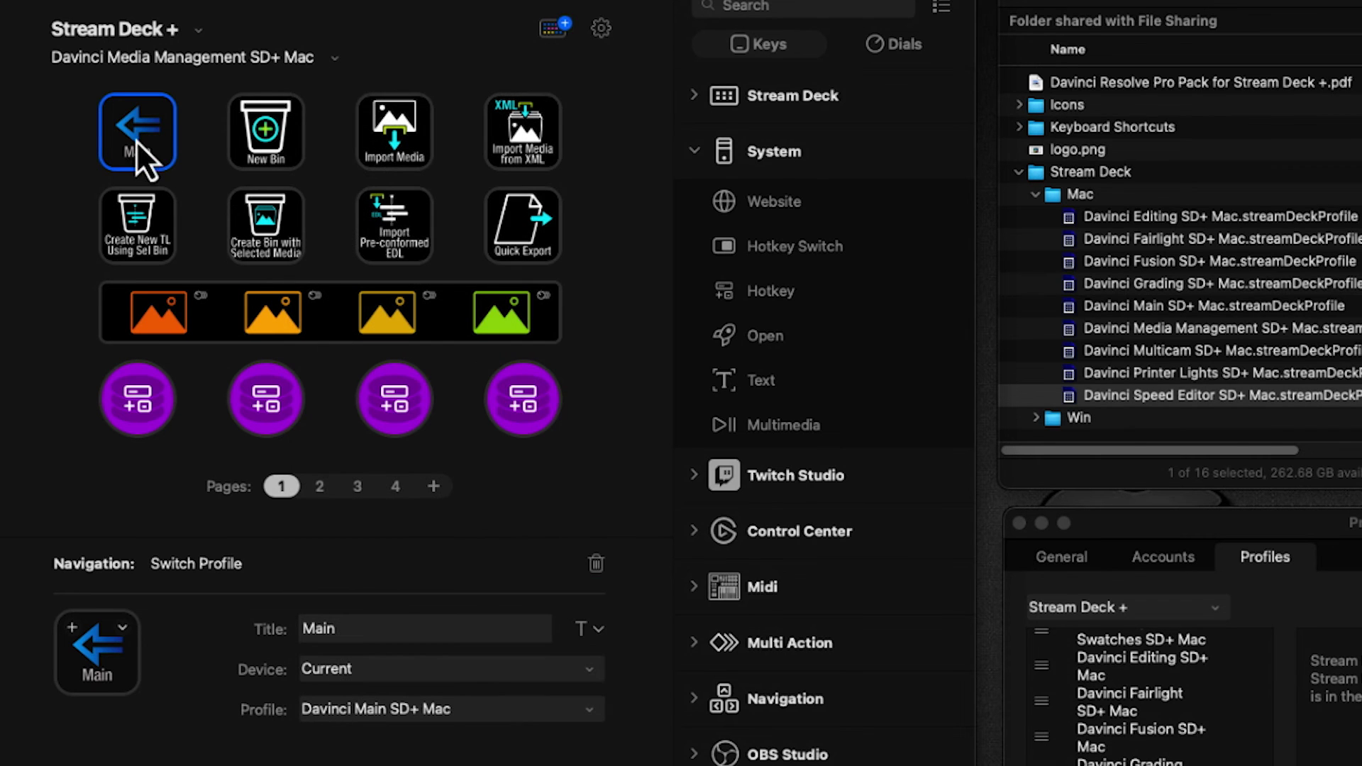
left_click(136, 62)
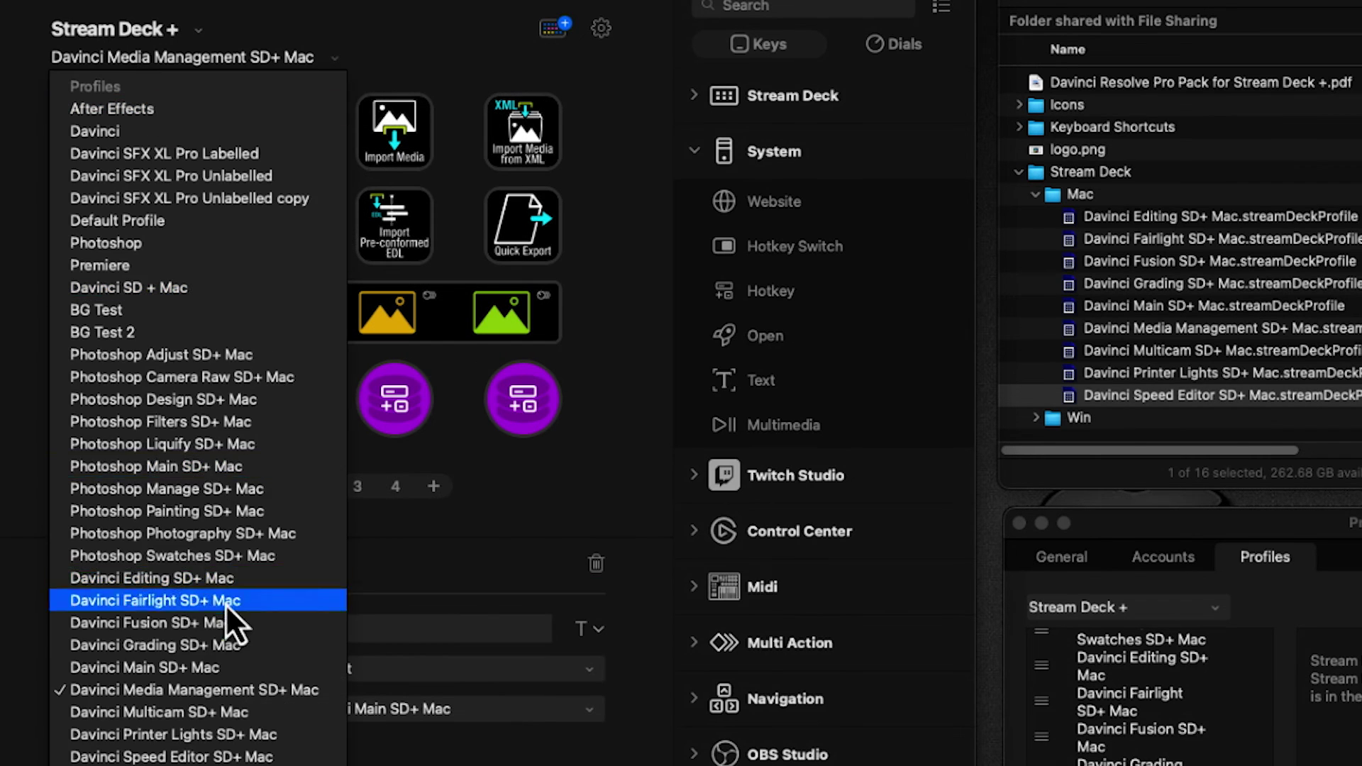
left_click(244, 713)
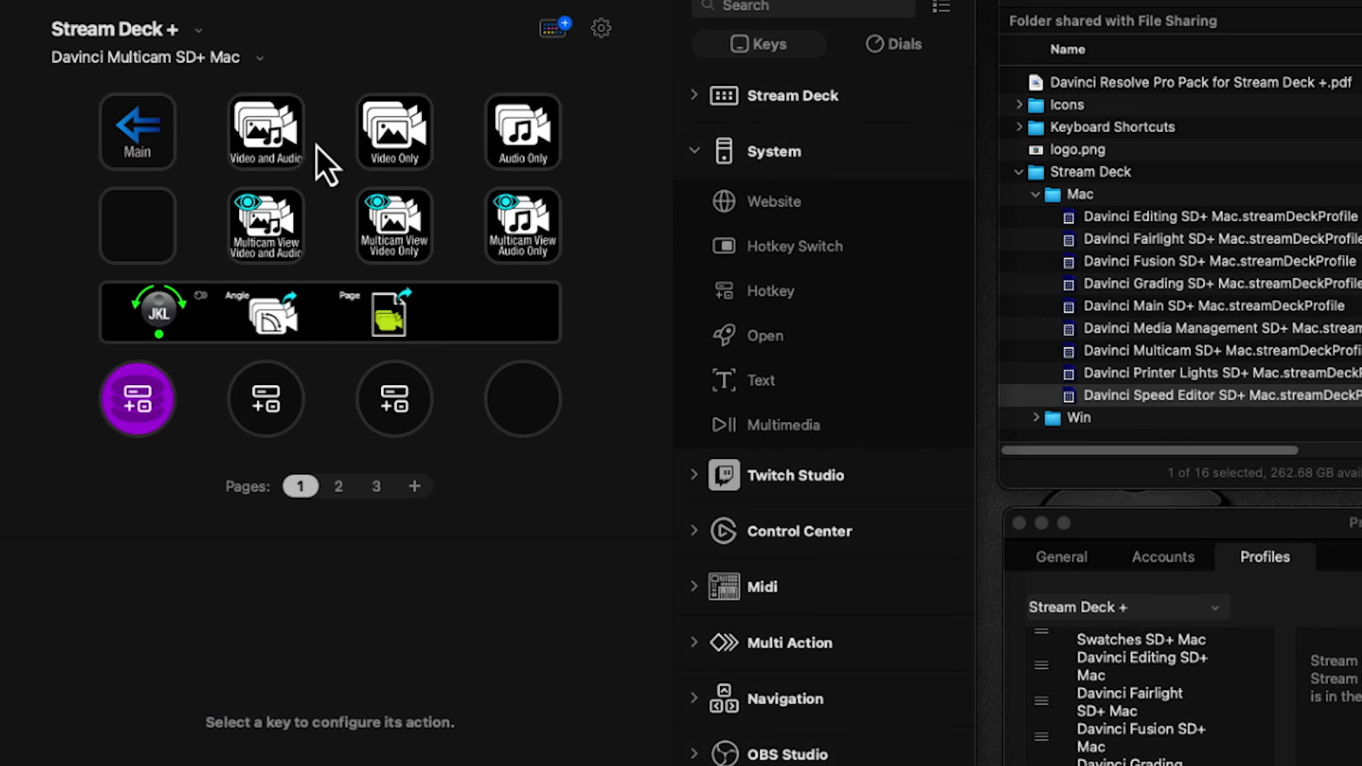
left_click(117, 116)
left_click(413, 701)
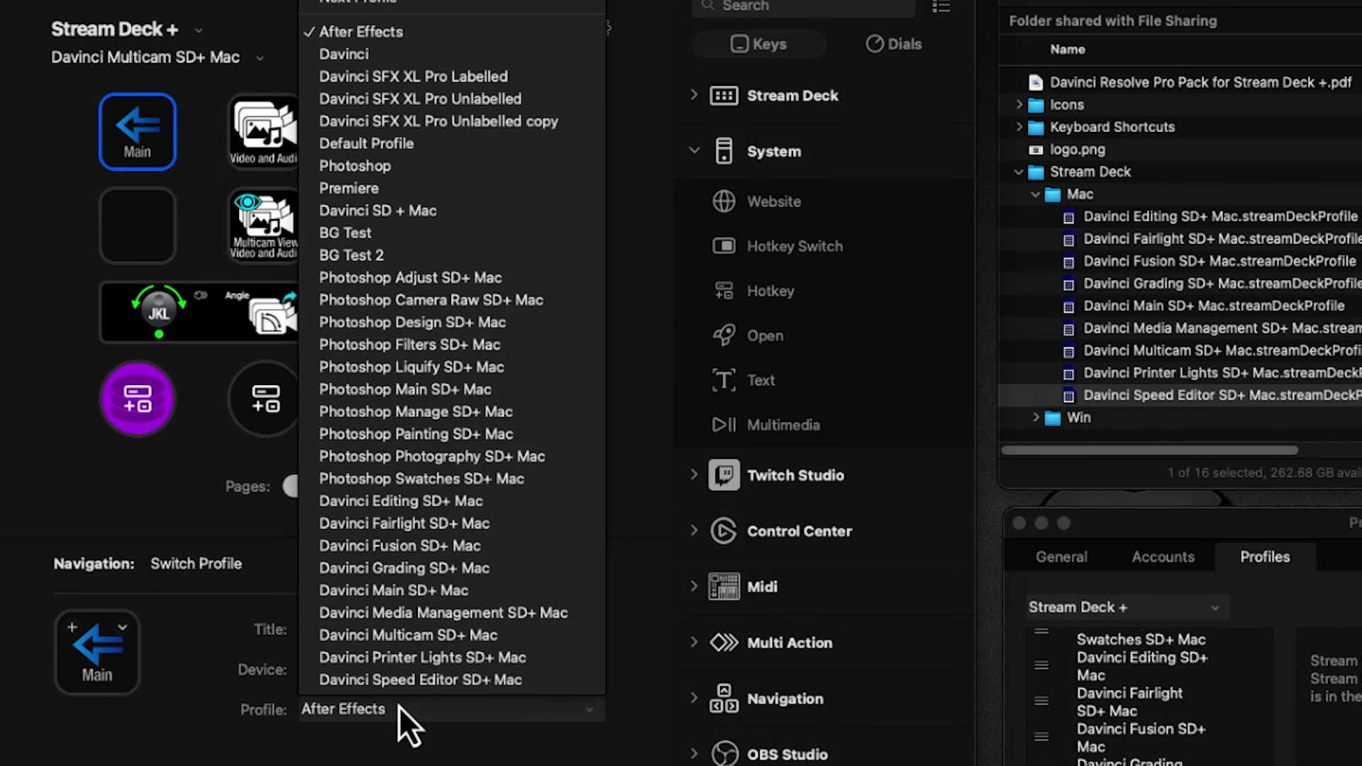
left_click(415, 591)
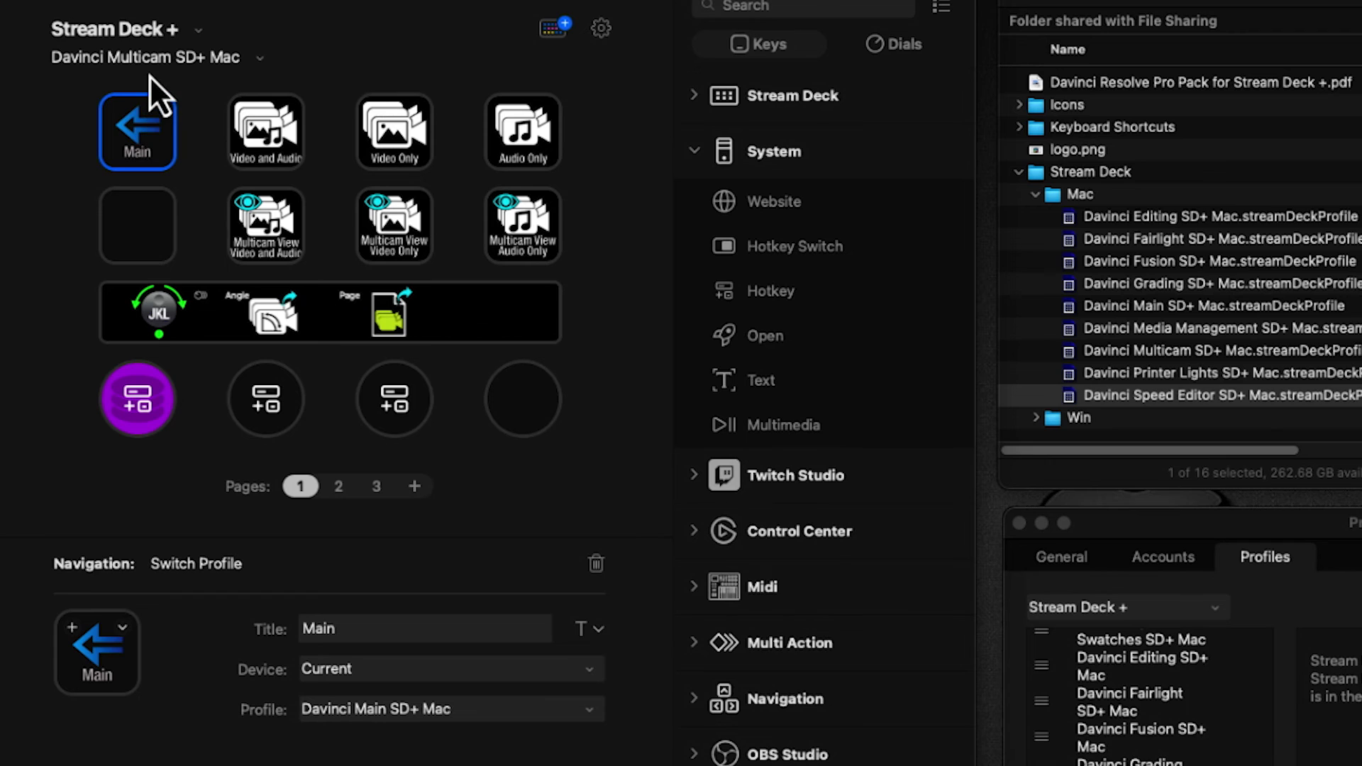
Point the Main key in the Printer Lights and Speed Editor profiles to Davinci Main SD+ Mac.
left_click(150, 65)
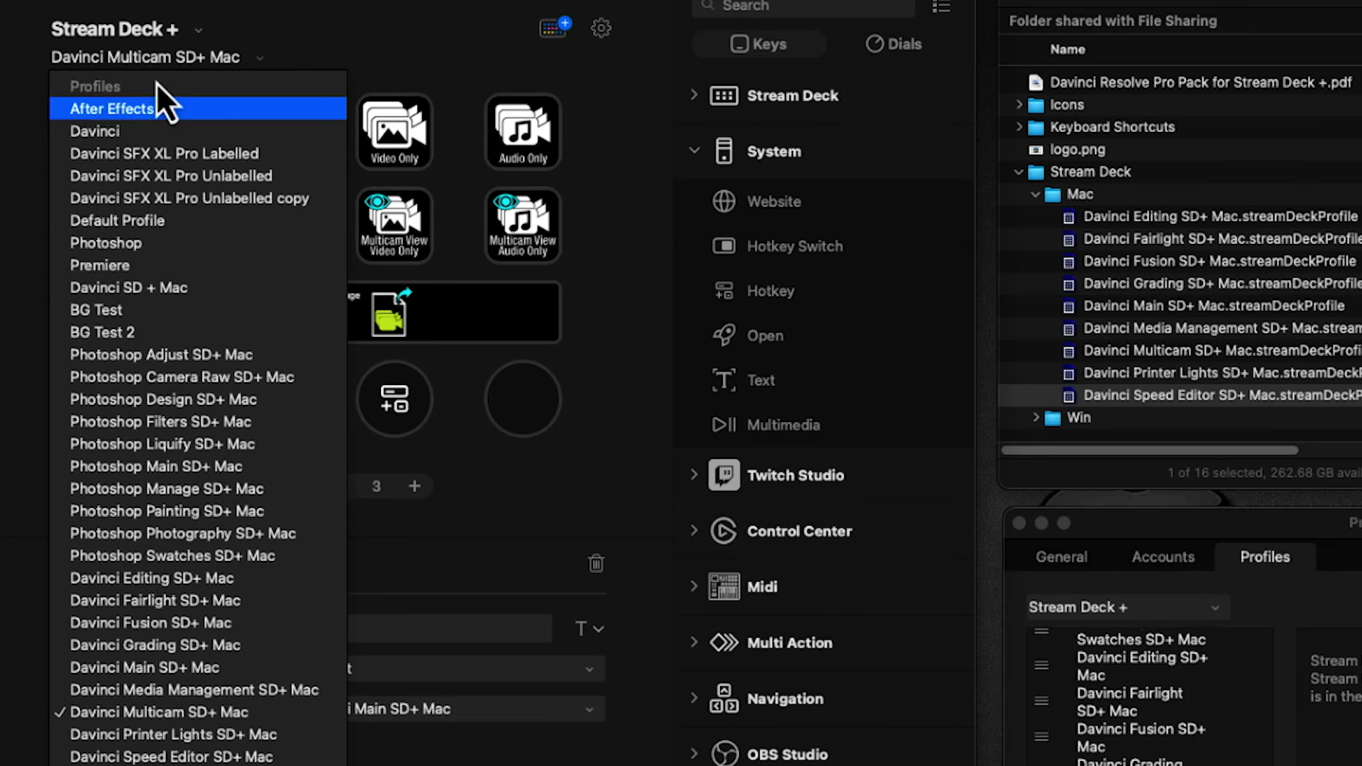
left_click(249, 738)
left_click(150, 127)
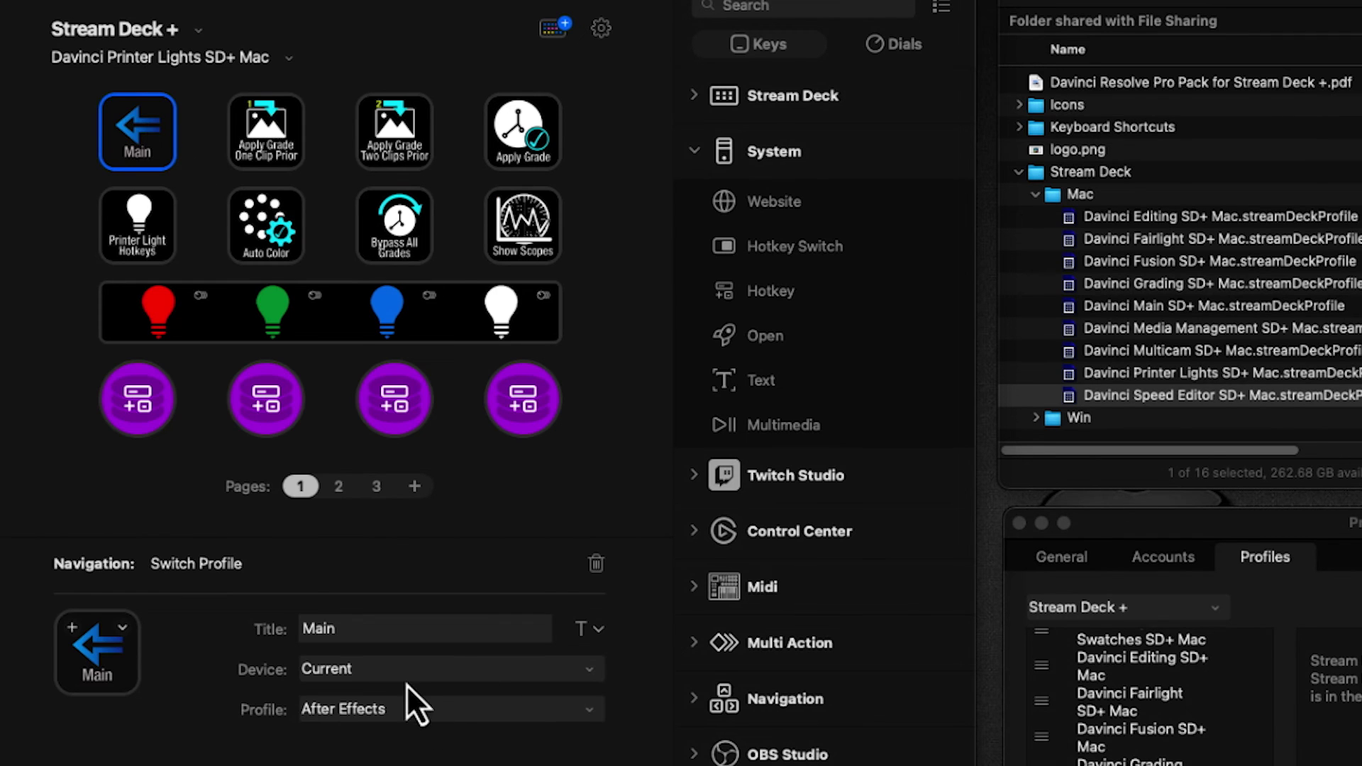
left_click(401, 704)
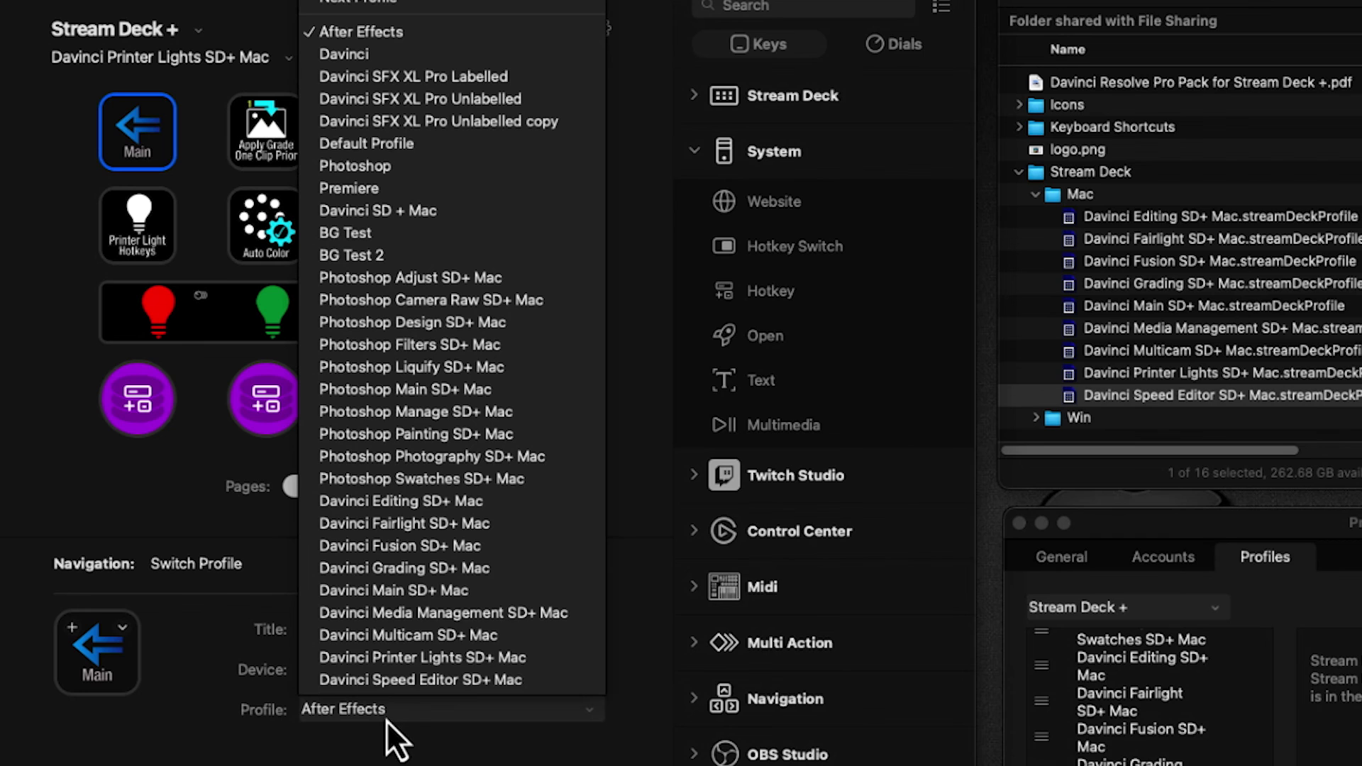
left_click(432, 594)
left_click(147, 69)
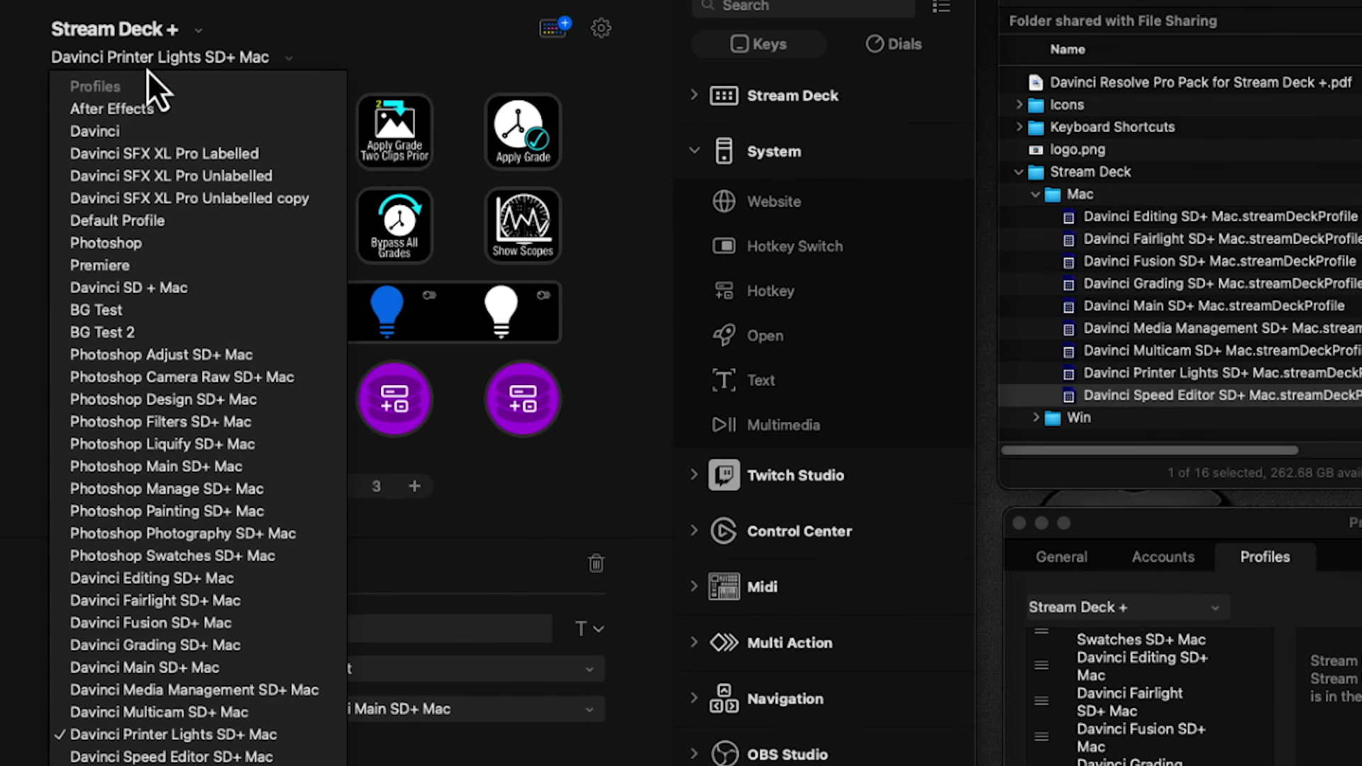
left_click(241, 756)
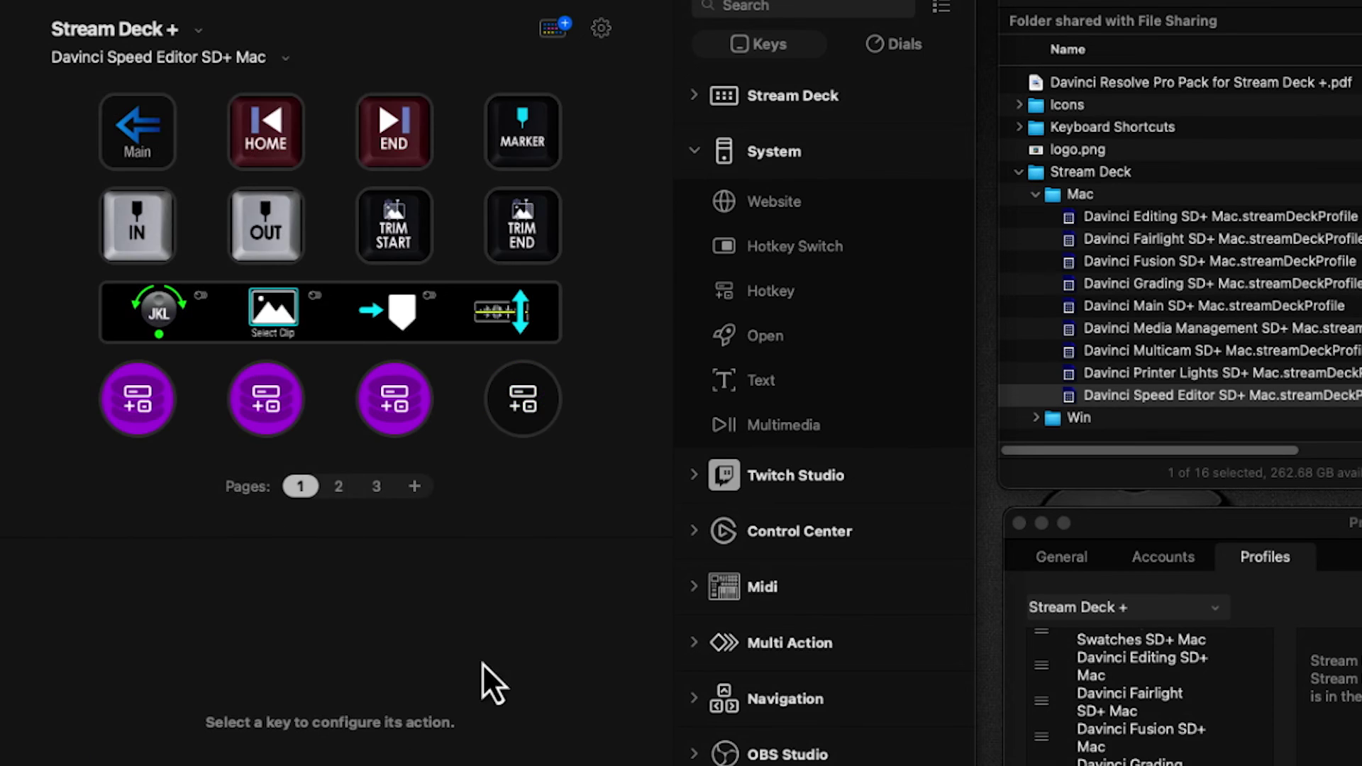
left_click(126, 107)
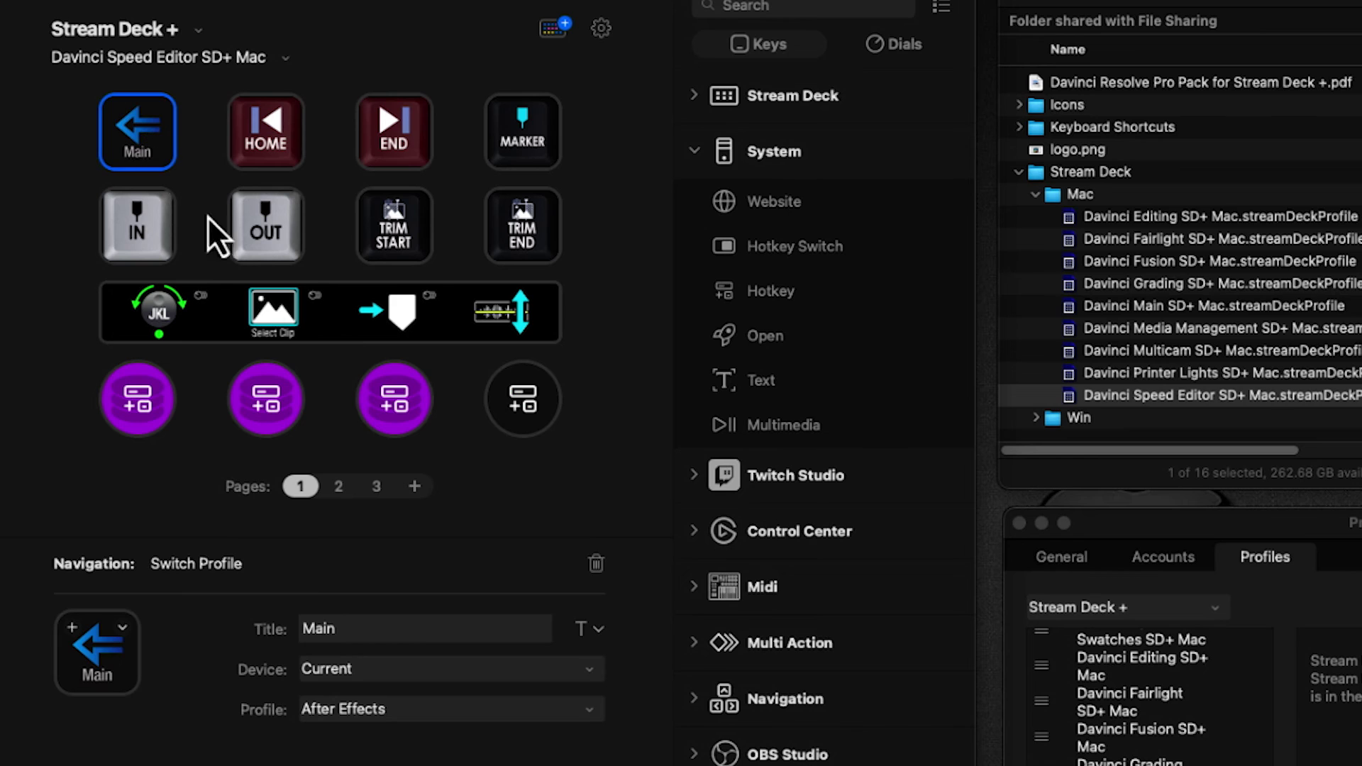
left_click(372, 709)
left_click(403, 596)
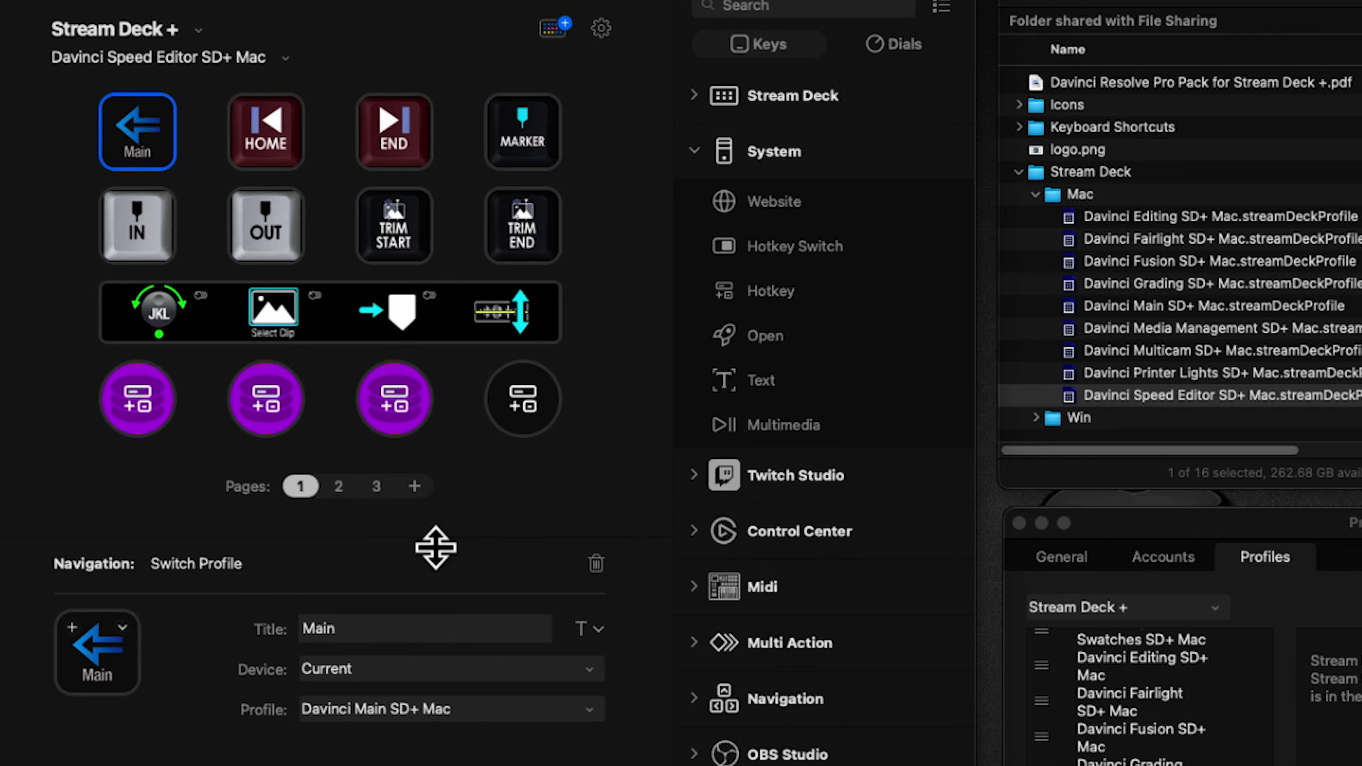
Bring DaVinci Resolve forward and switch it to the Fusion page, then the Edit page.
mouse_move(861, 584)
left_click(775, 578)
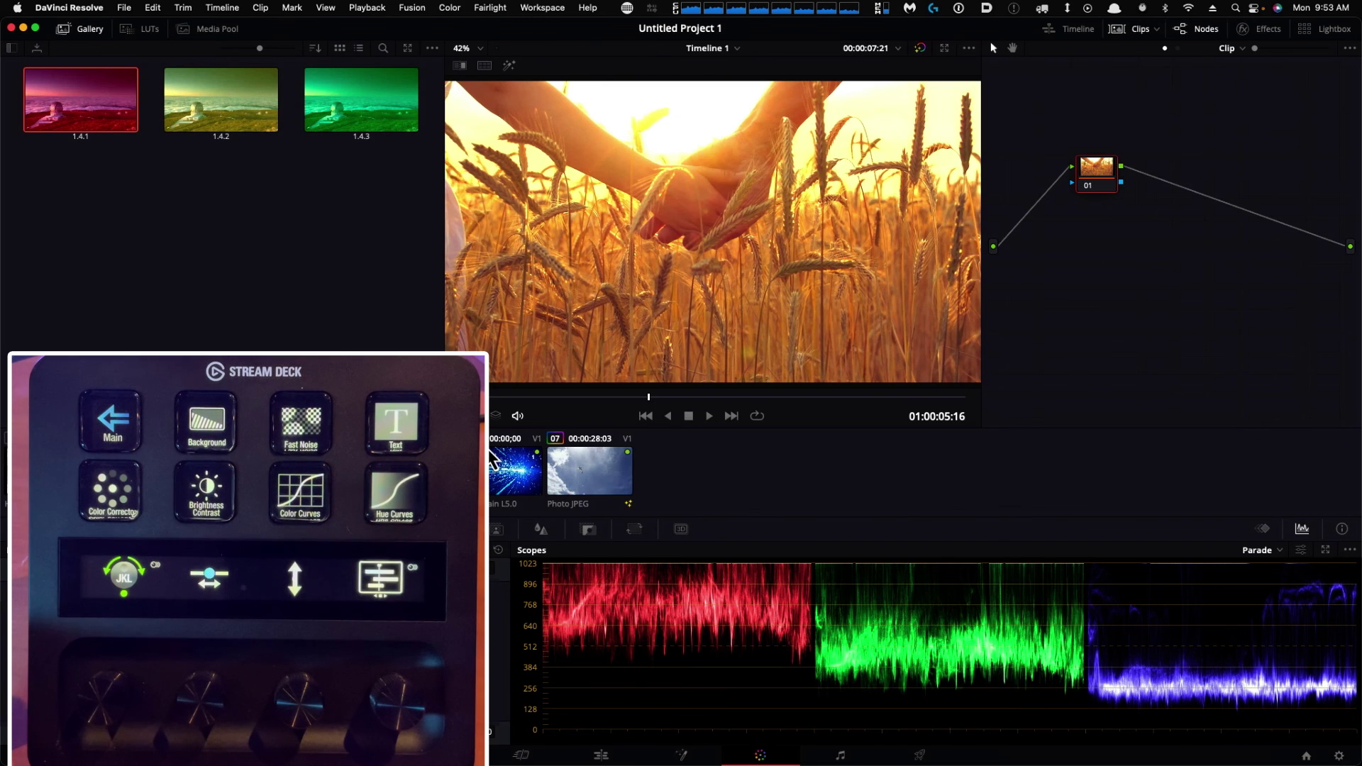
key("shift+5")
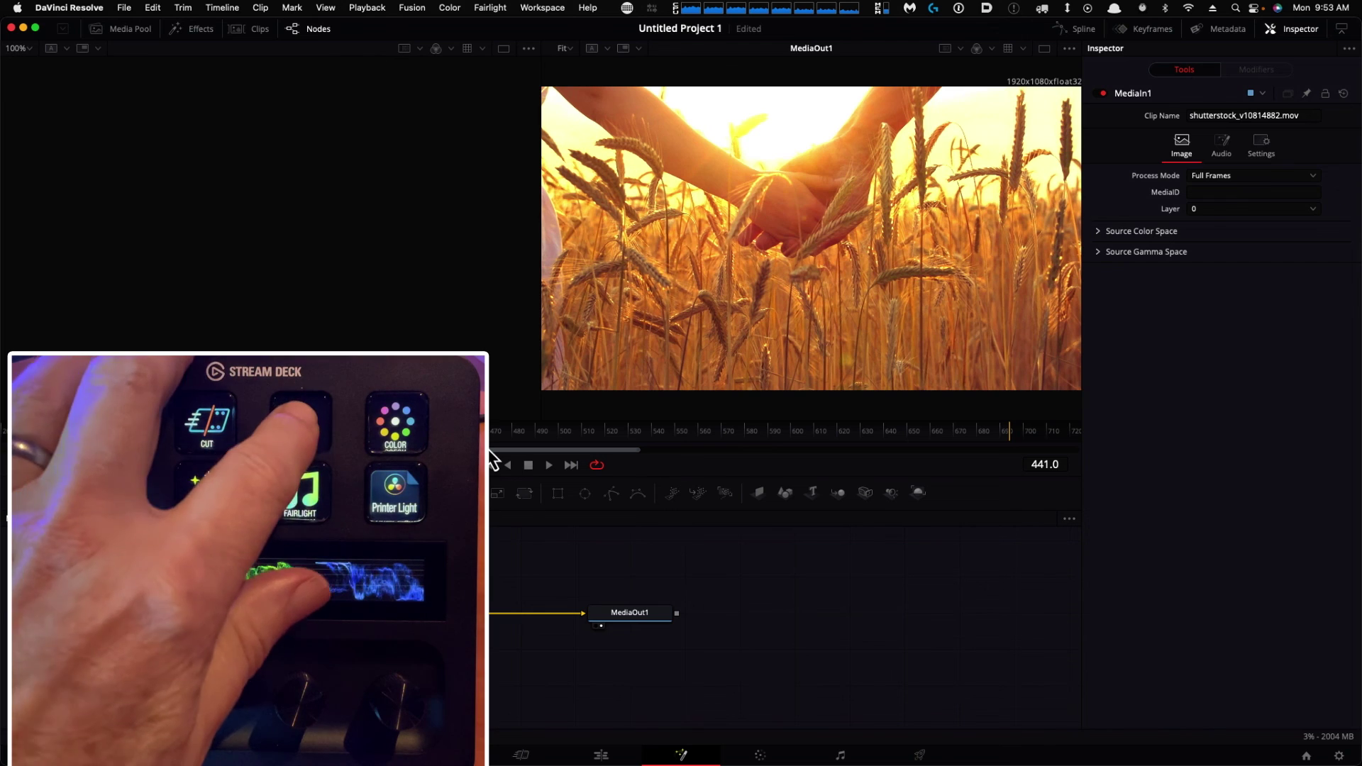
key("shift+4")
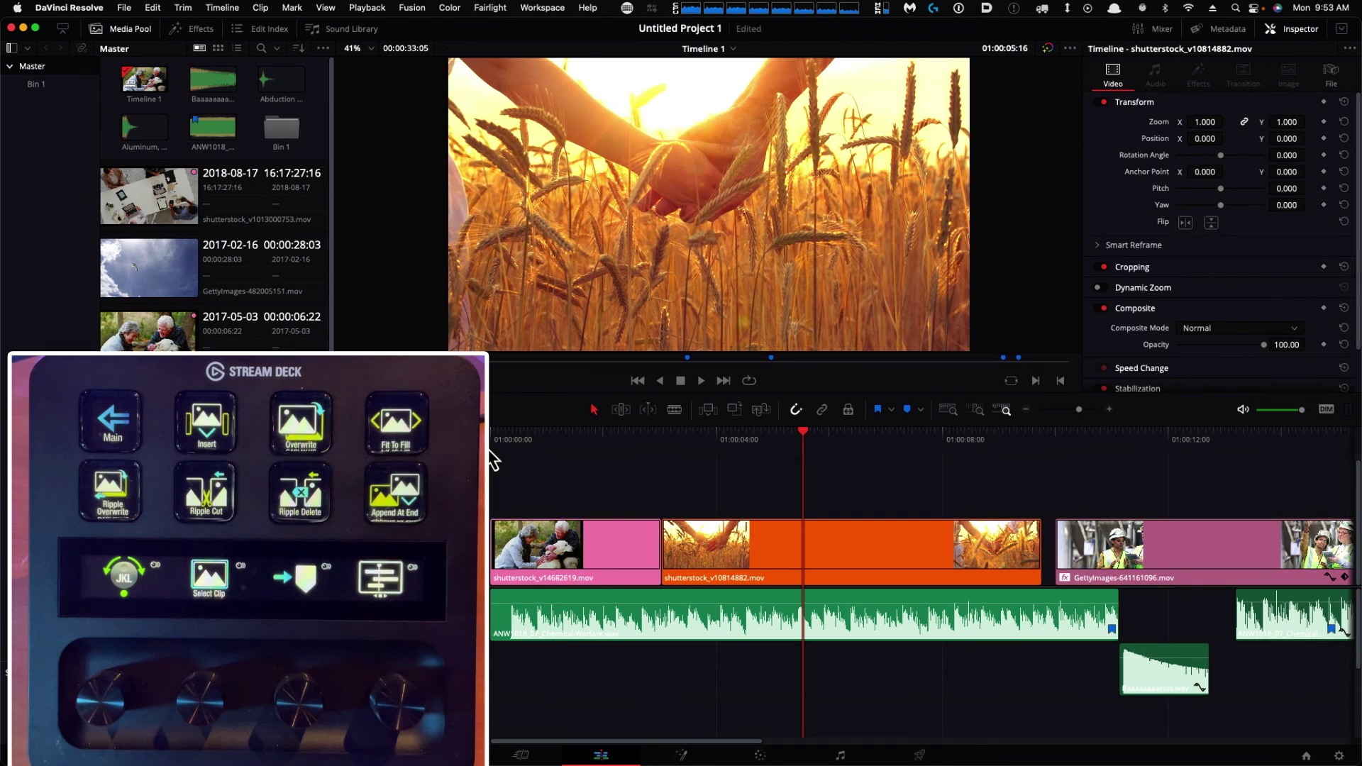